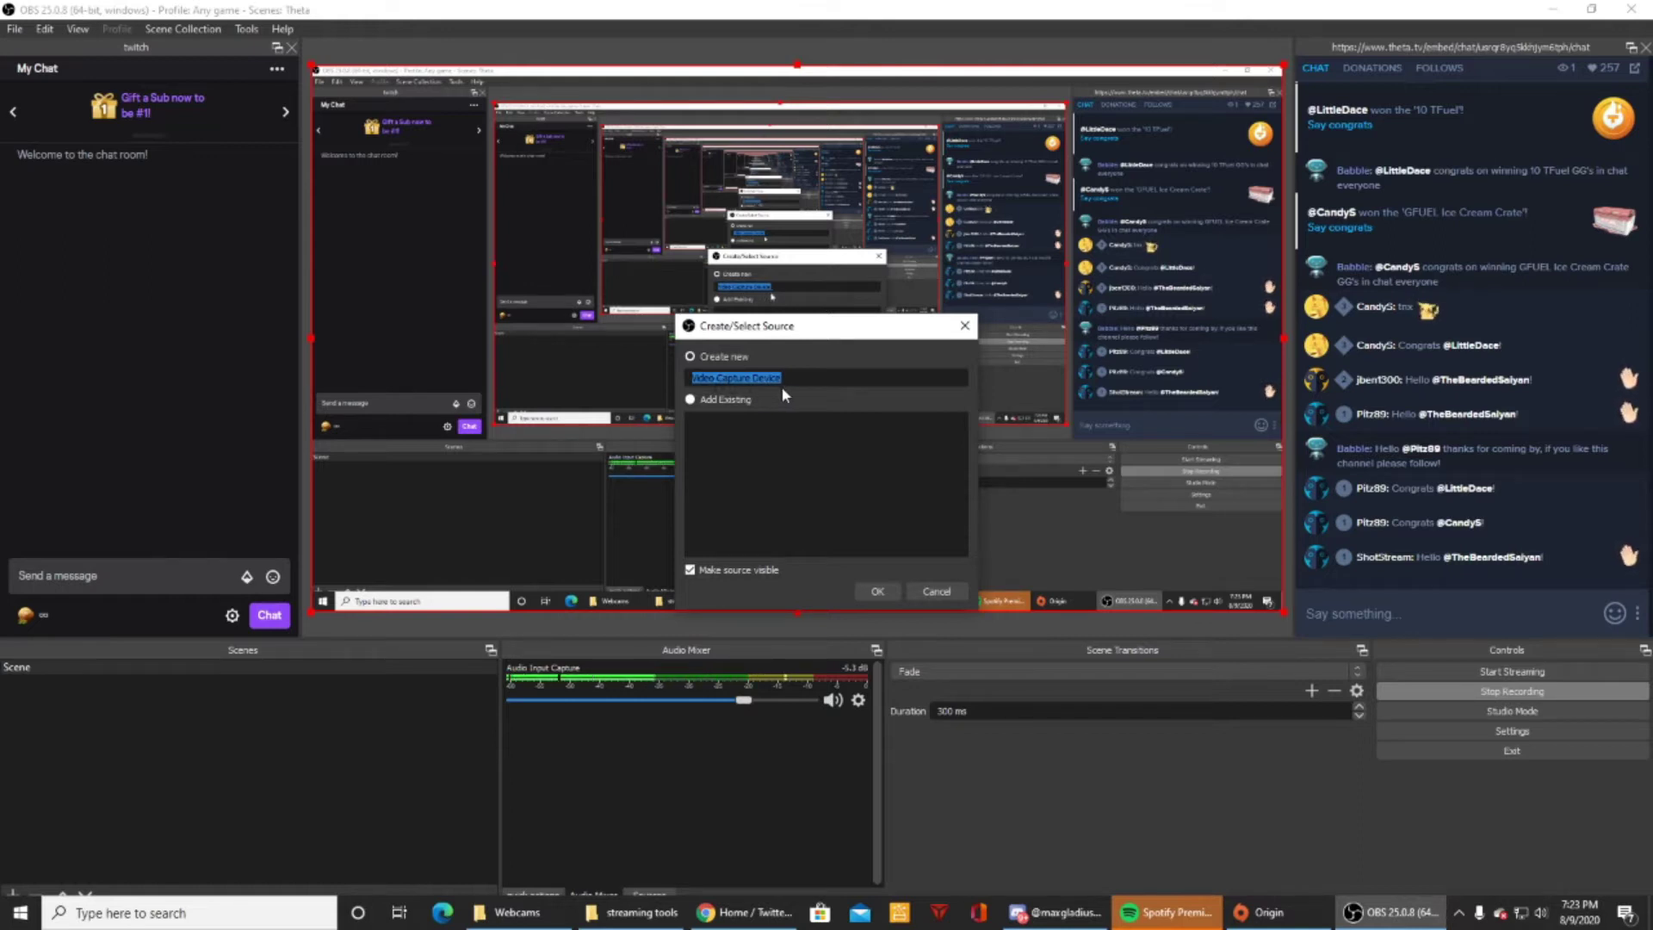
# Create a new source named Video Capture Device and choose the c922 Pro Stream Webcam as its device
pyautogui.click(873, 591)
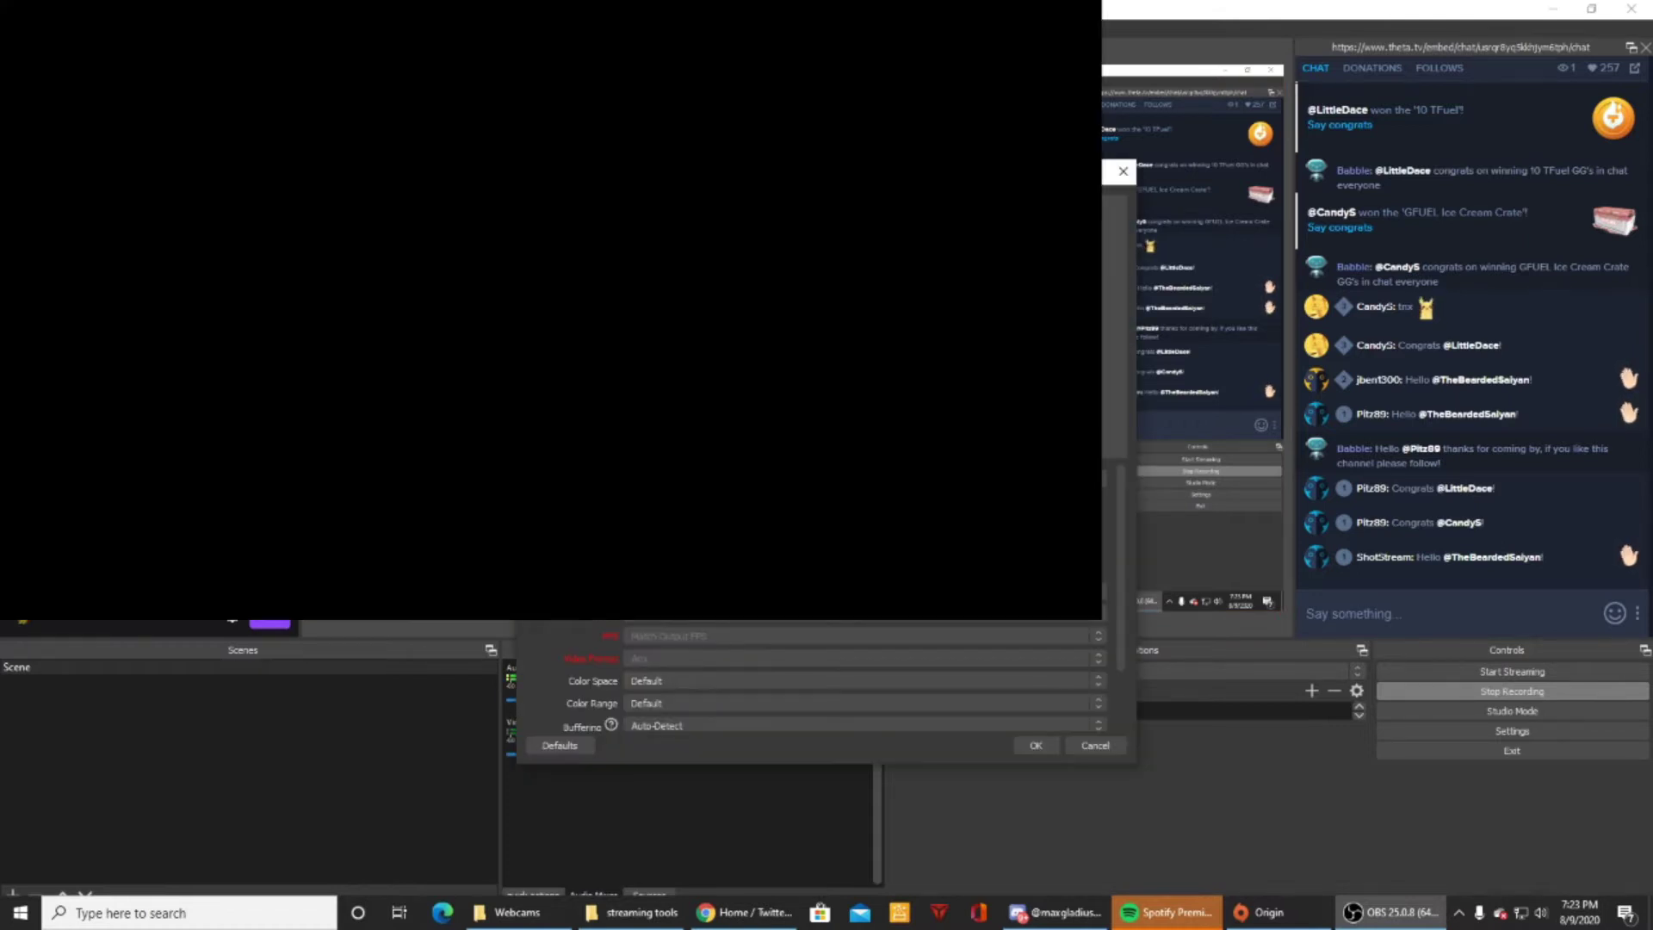
pyautogui.moveTo(758, 170); pyautogui.dragTo(1215, 169)
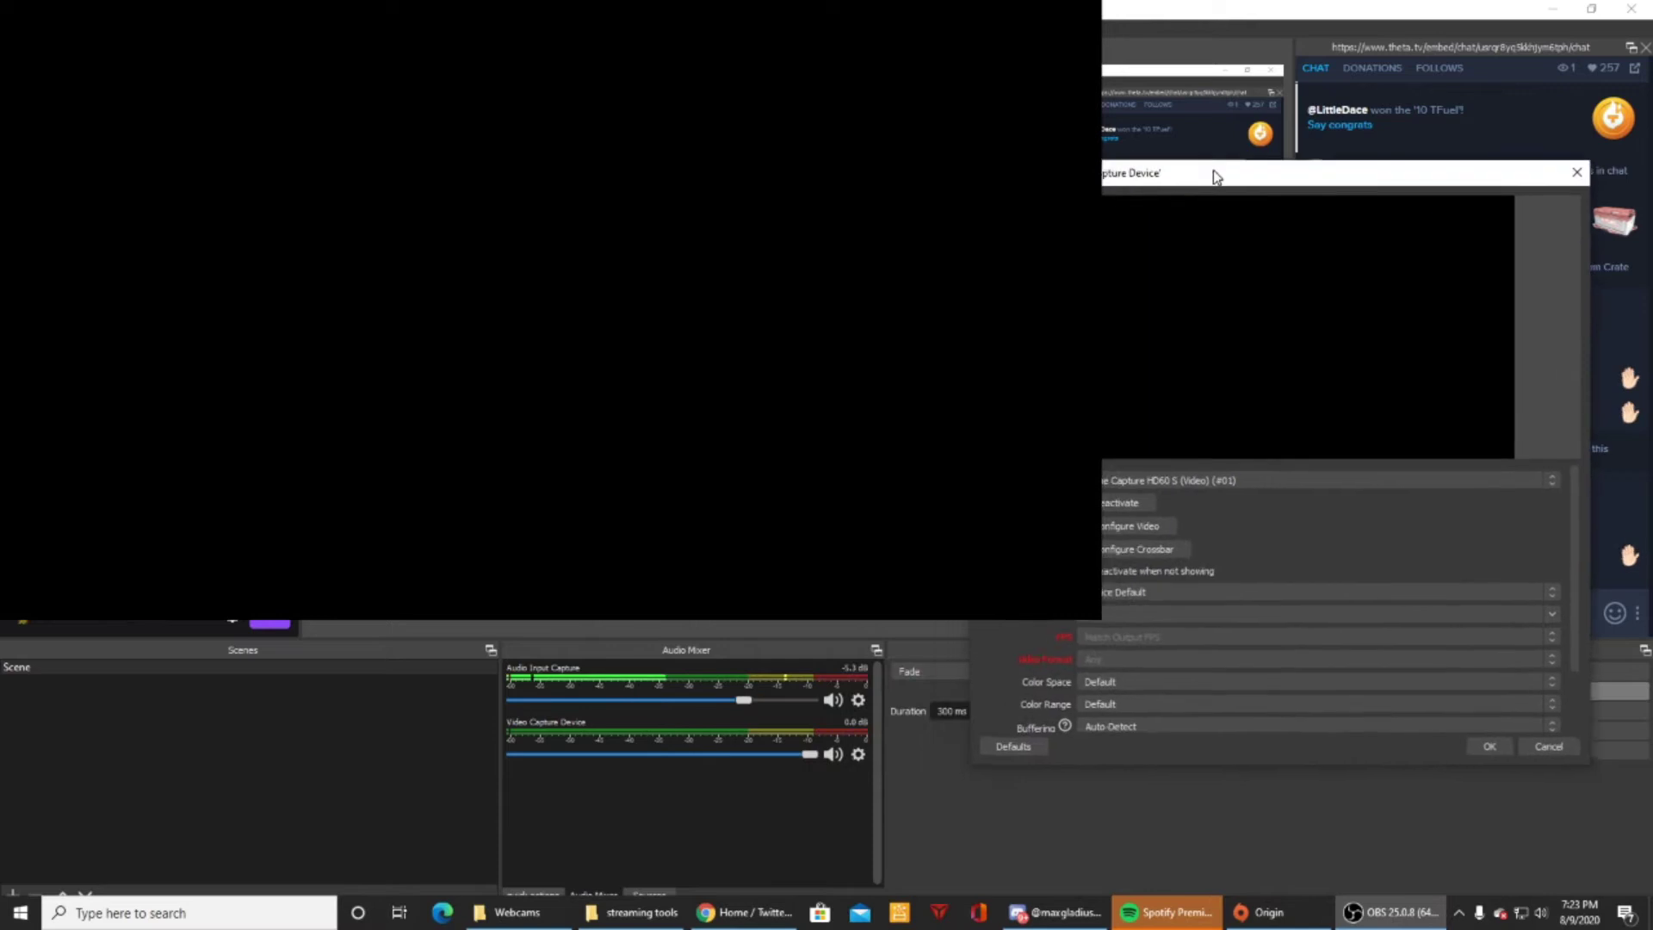
pyautogui.click(1286, 478)
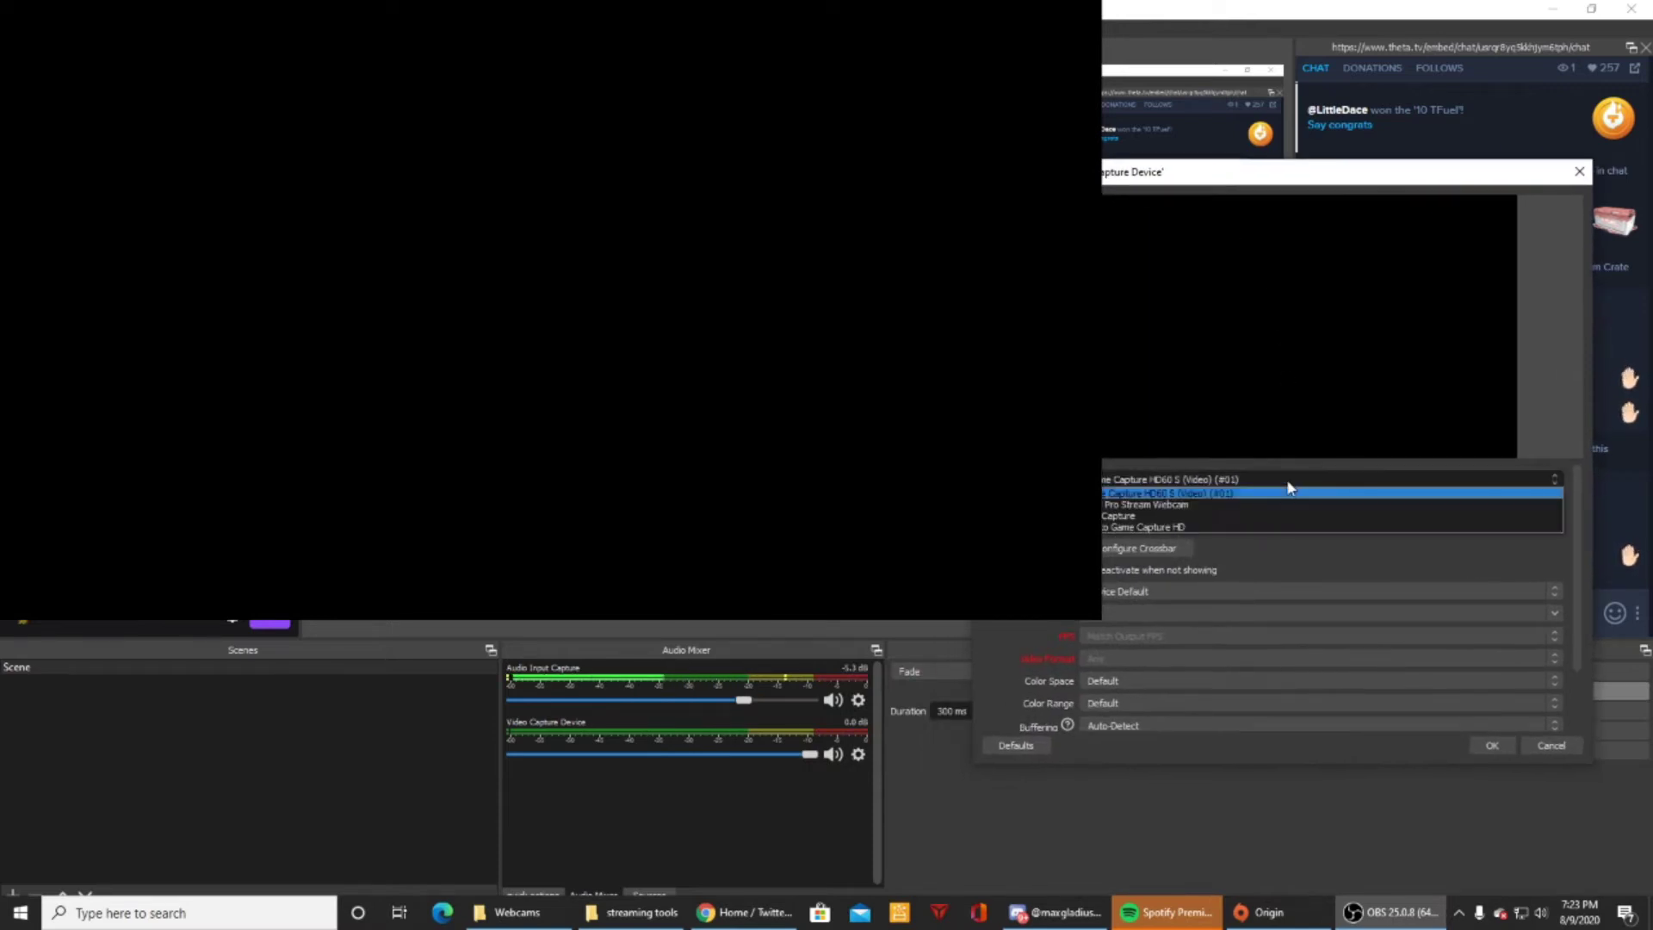
pyautogui.click(1228, 505)
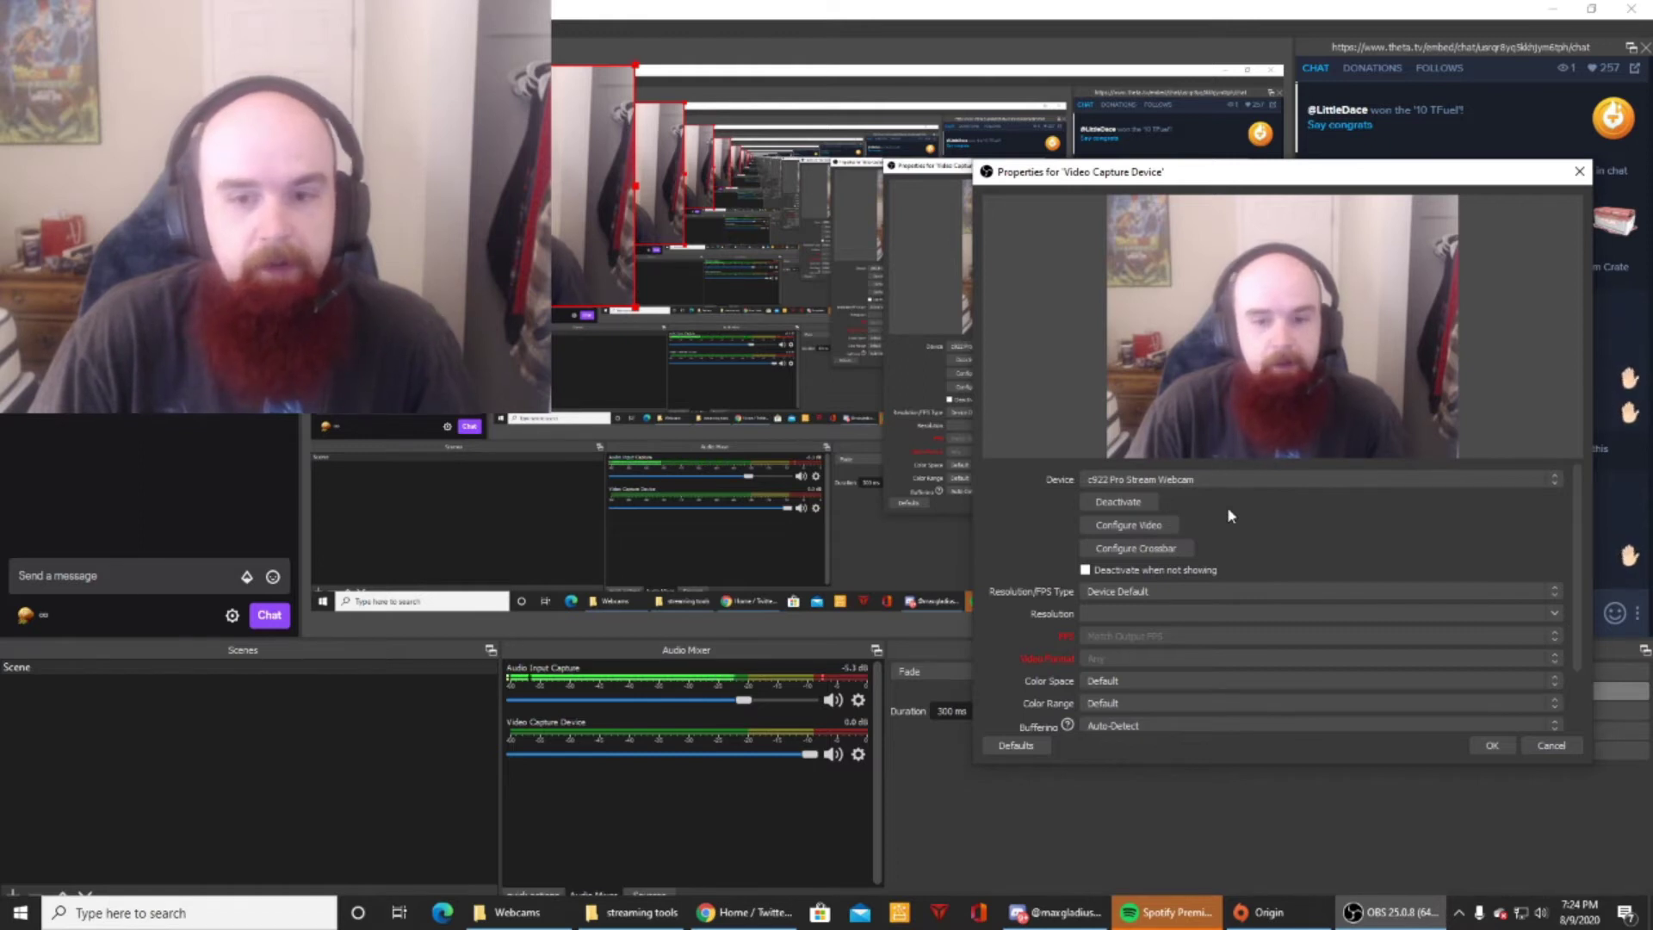
pyautogui.scroll(-2, 1145, 564)
pyautogui.scroll(-1, 1145, 564)
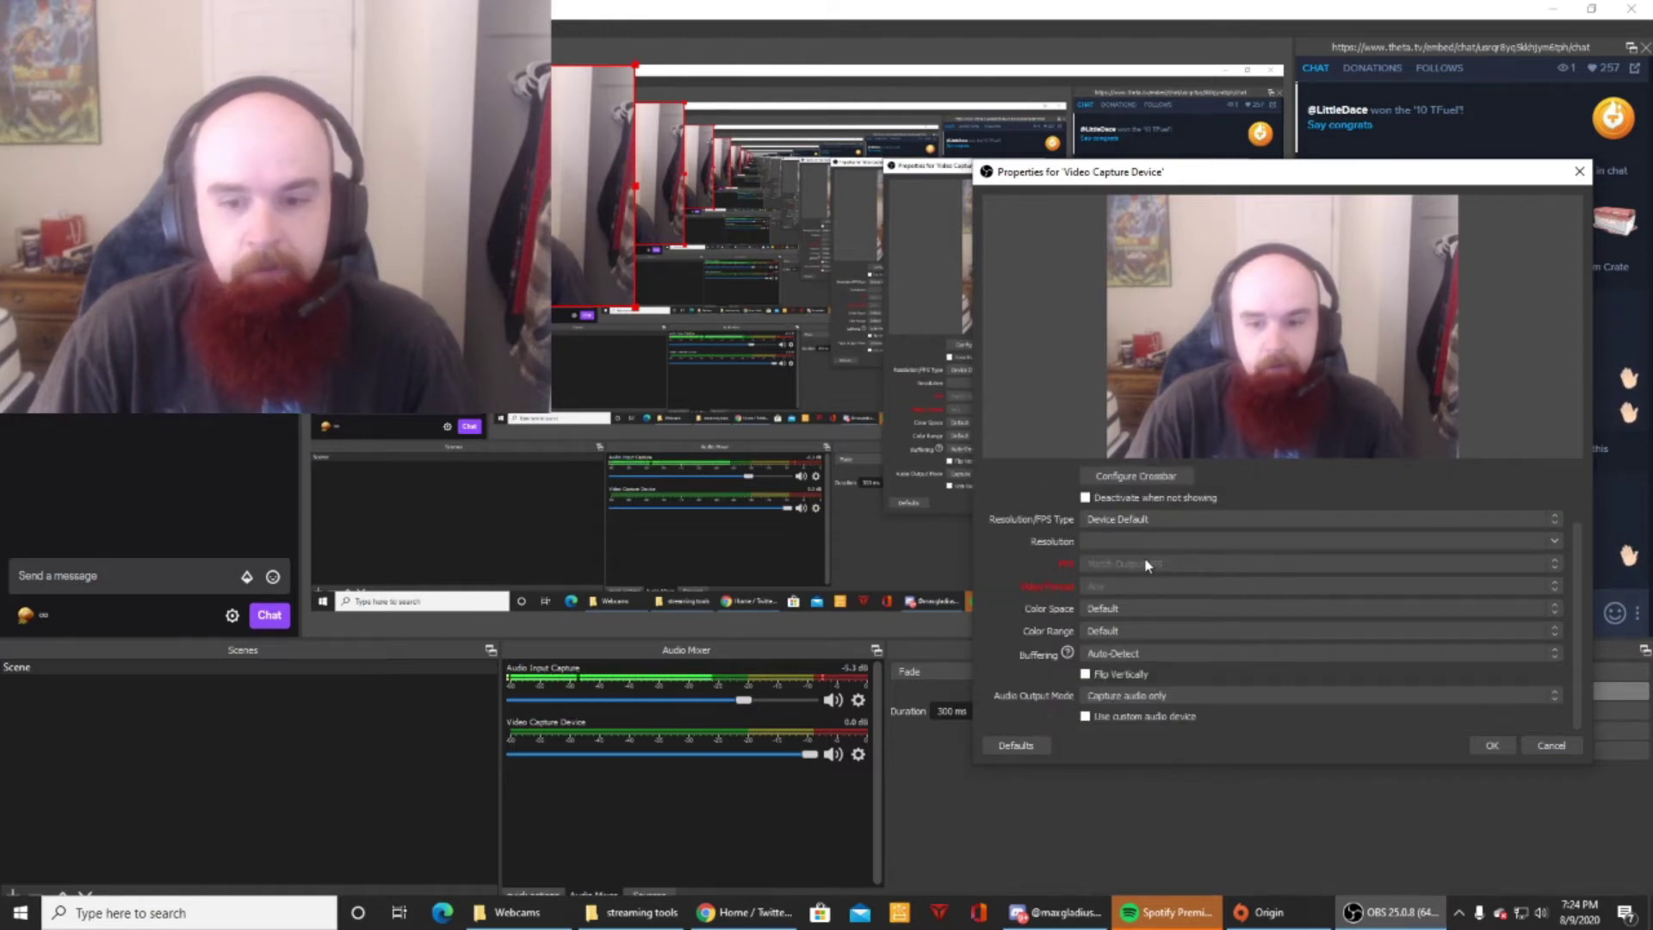
pyautogui.click(1106, 525)
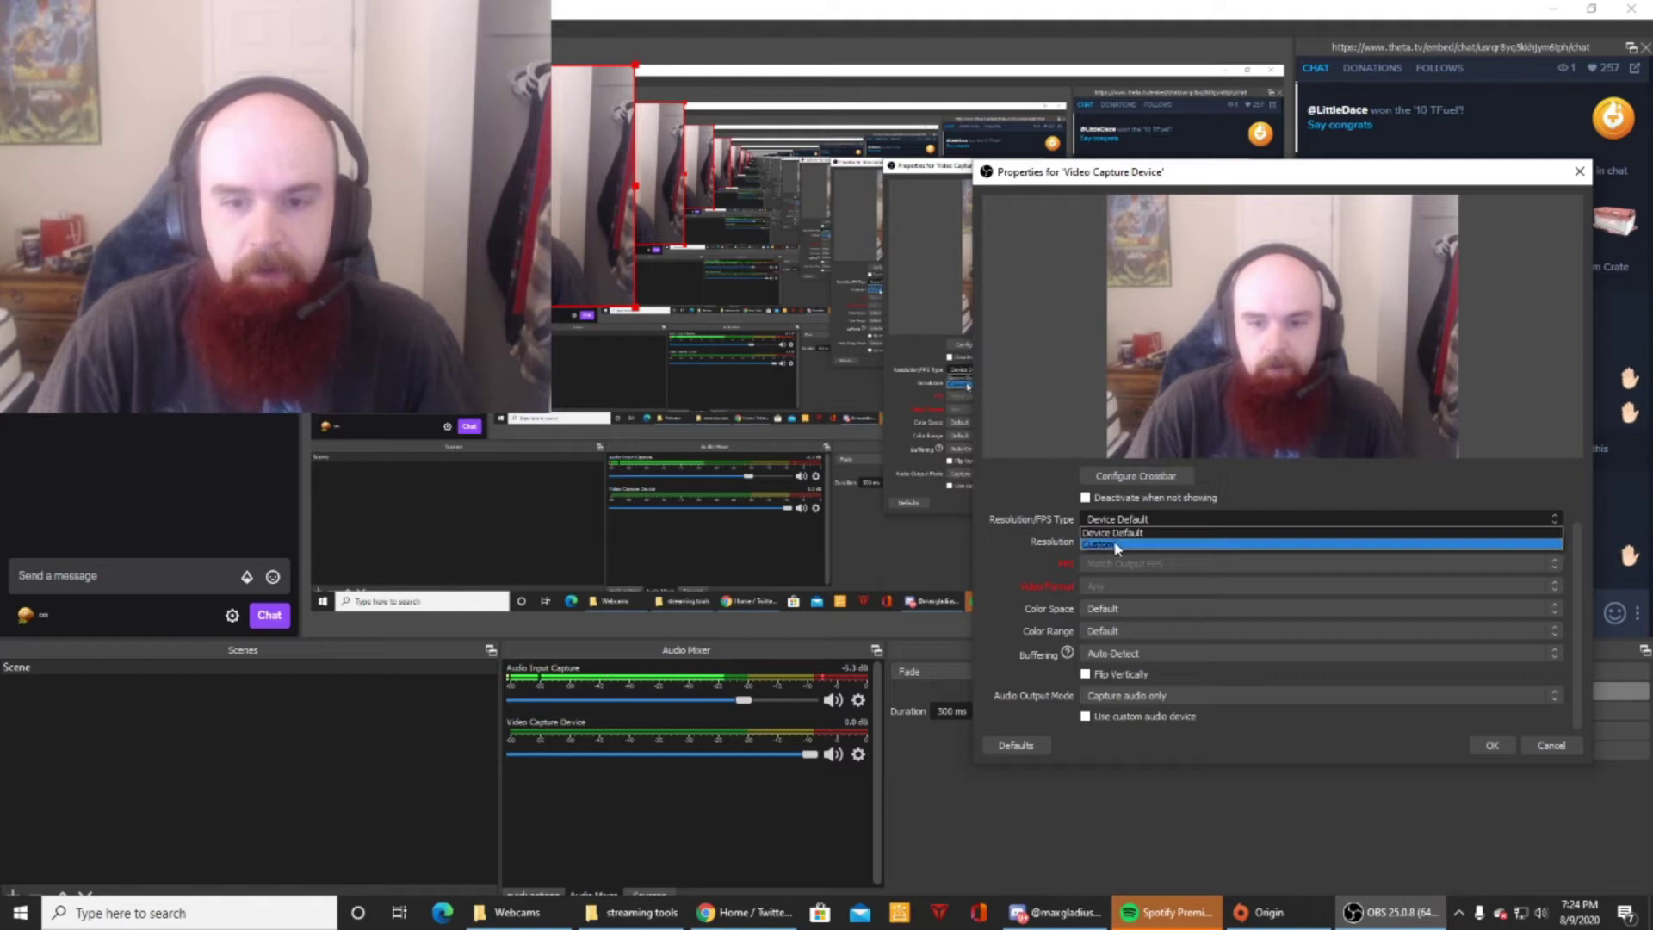
pyautogui.click(1116, 543)
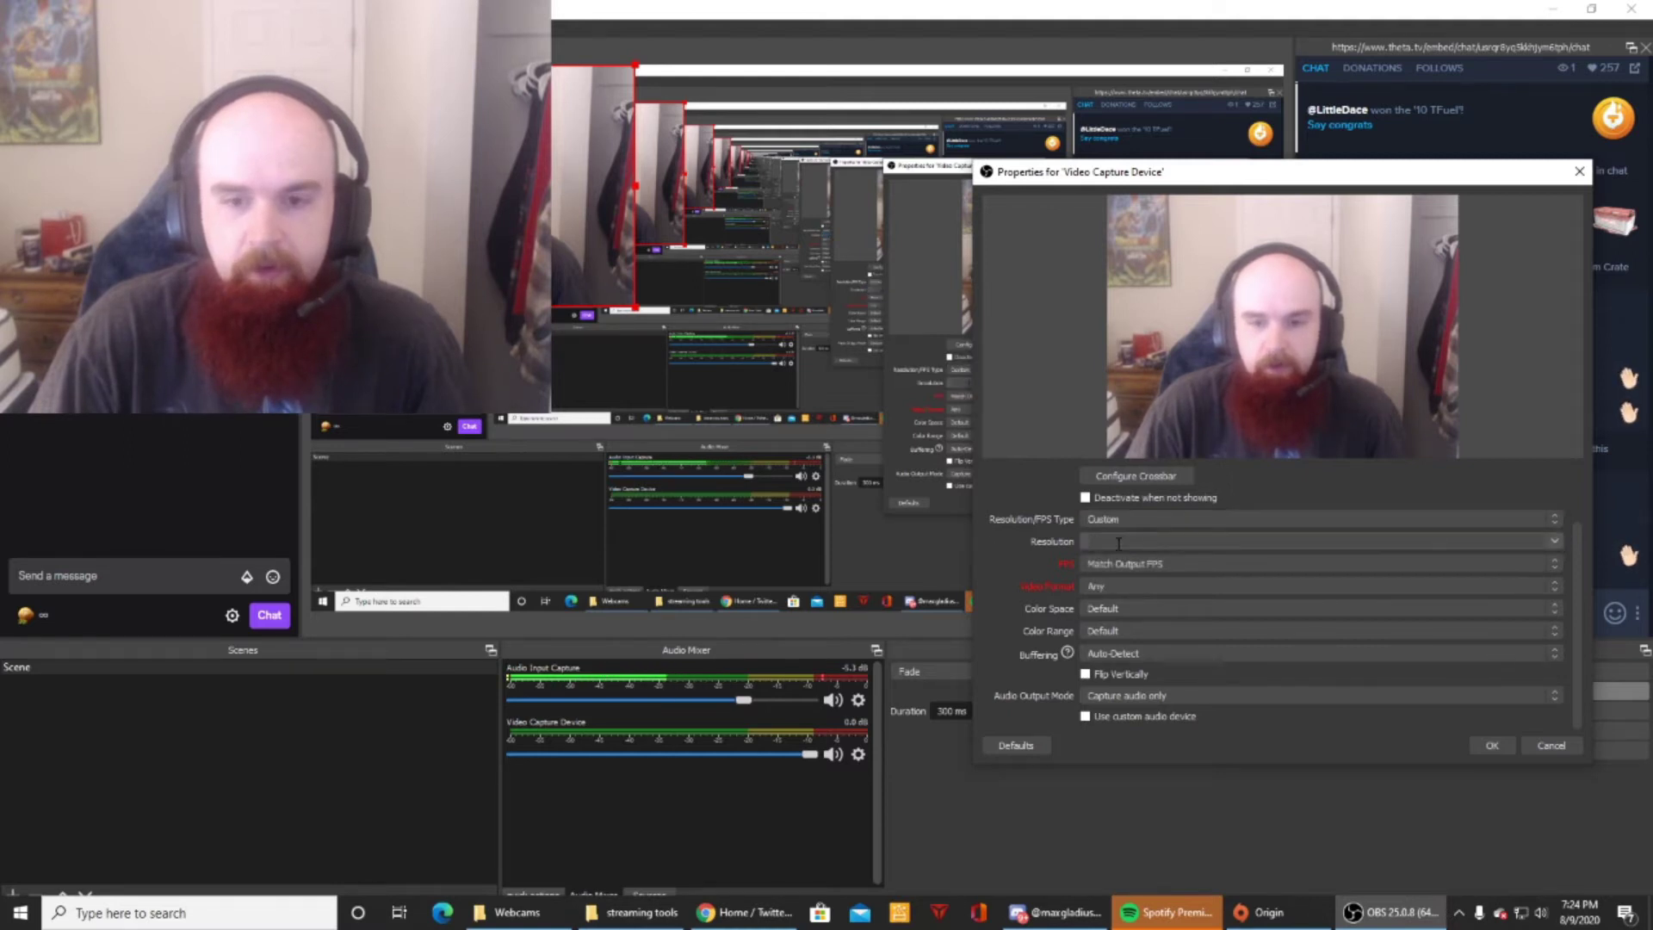
pyautogui.click(1121, 520)
pyautogui.click(1130, 540)
pyautogui.scroll(-1, 1241, 516)
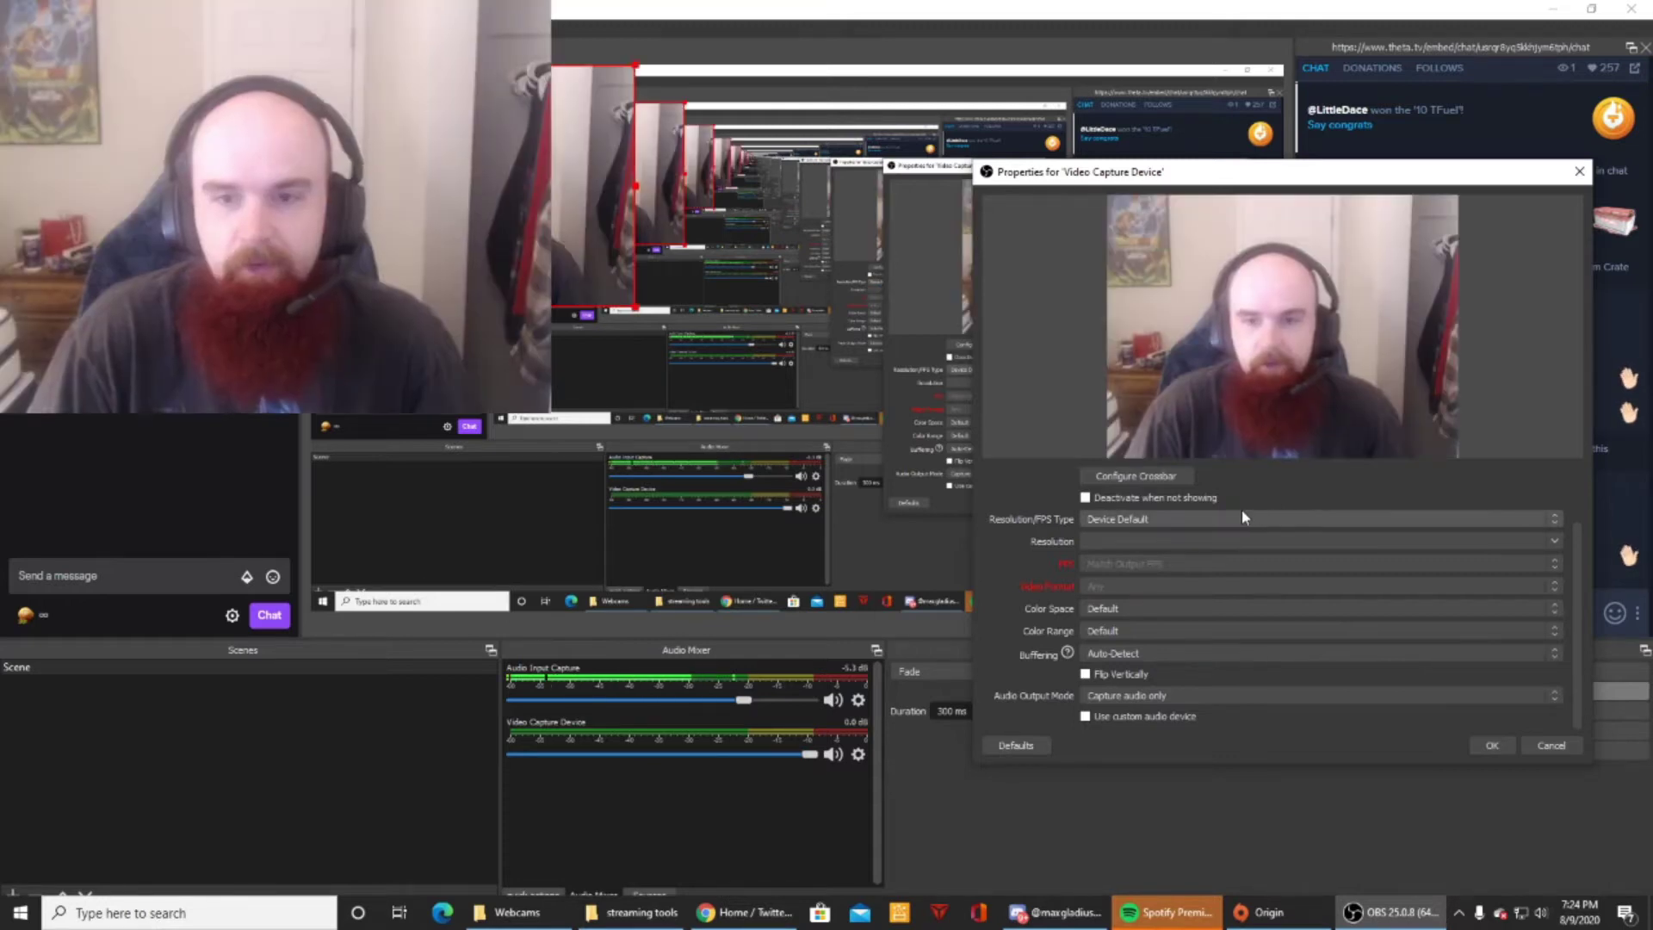
pyautogui.scroll(1, 1242, 517)
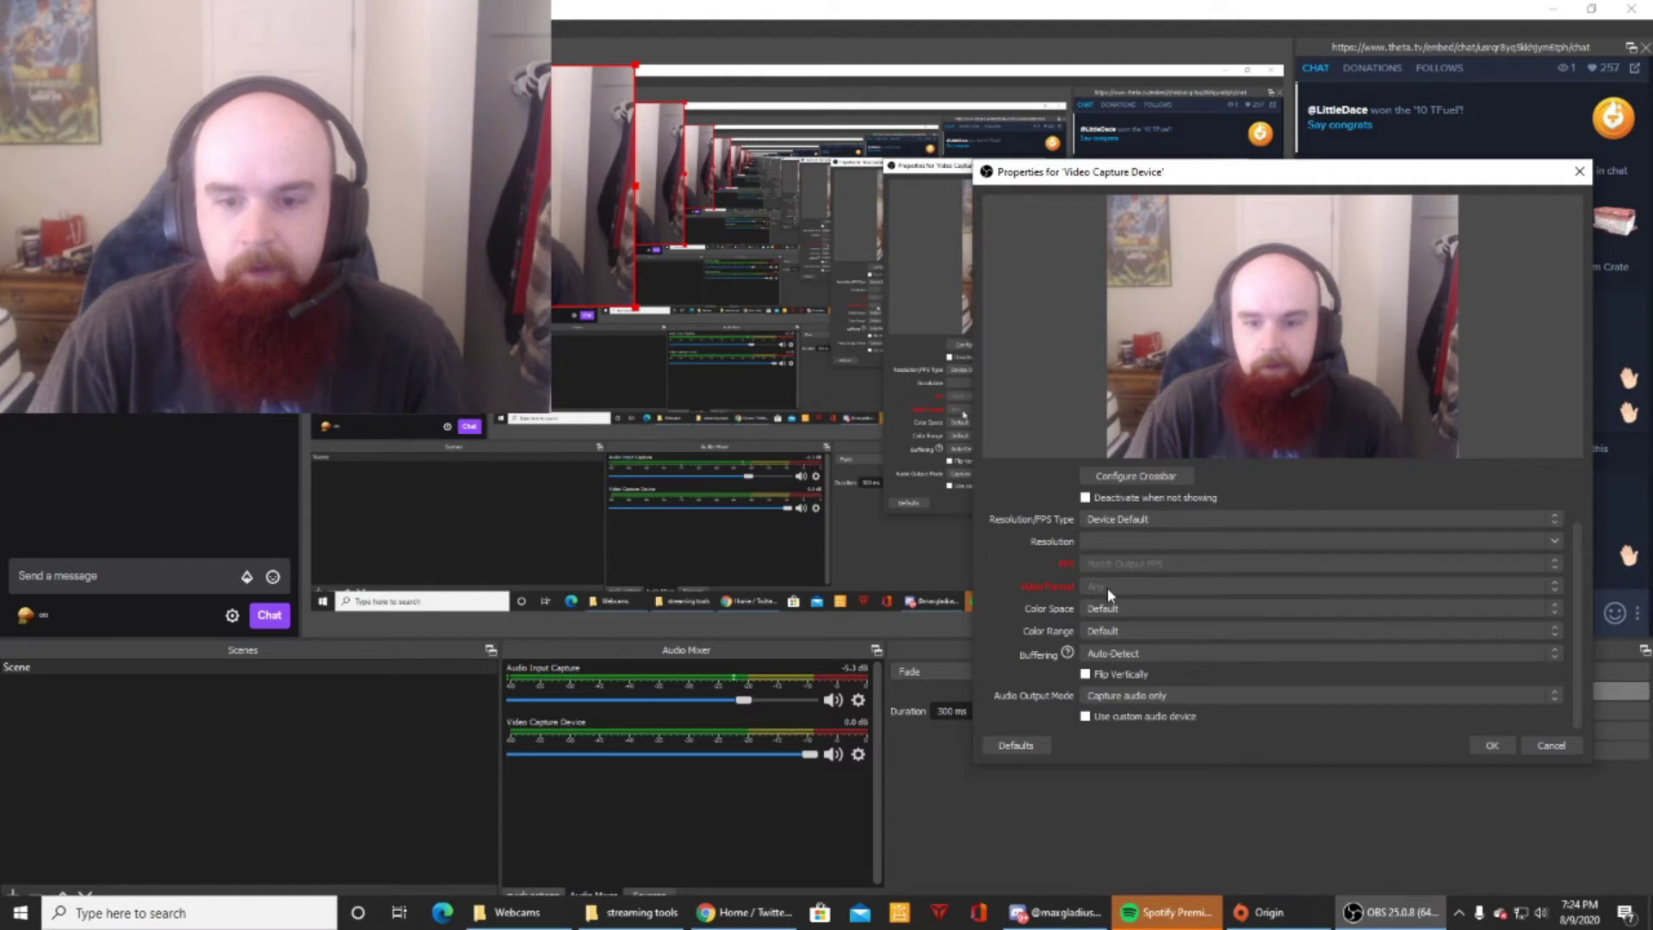
# Accept the video capture properties, then move the webcam feed toward the lower right of the canvas and shrink it slightly
pyautogui.click(1492, 744)
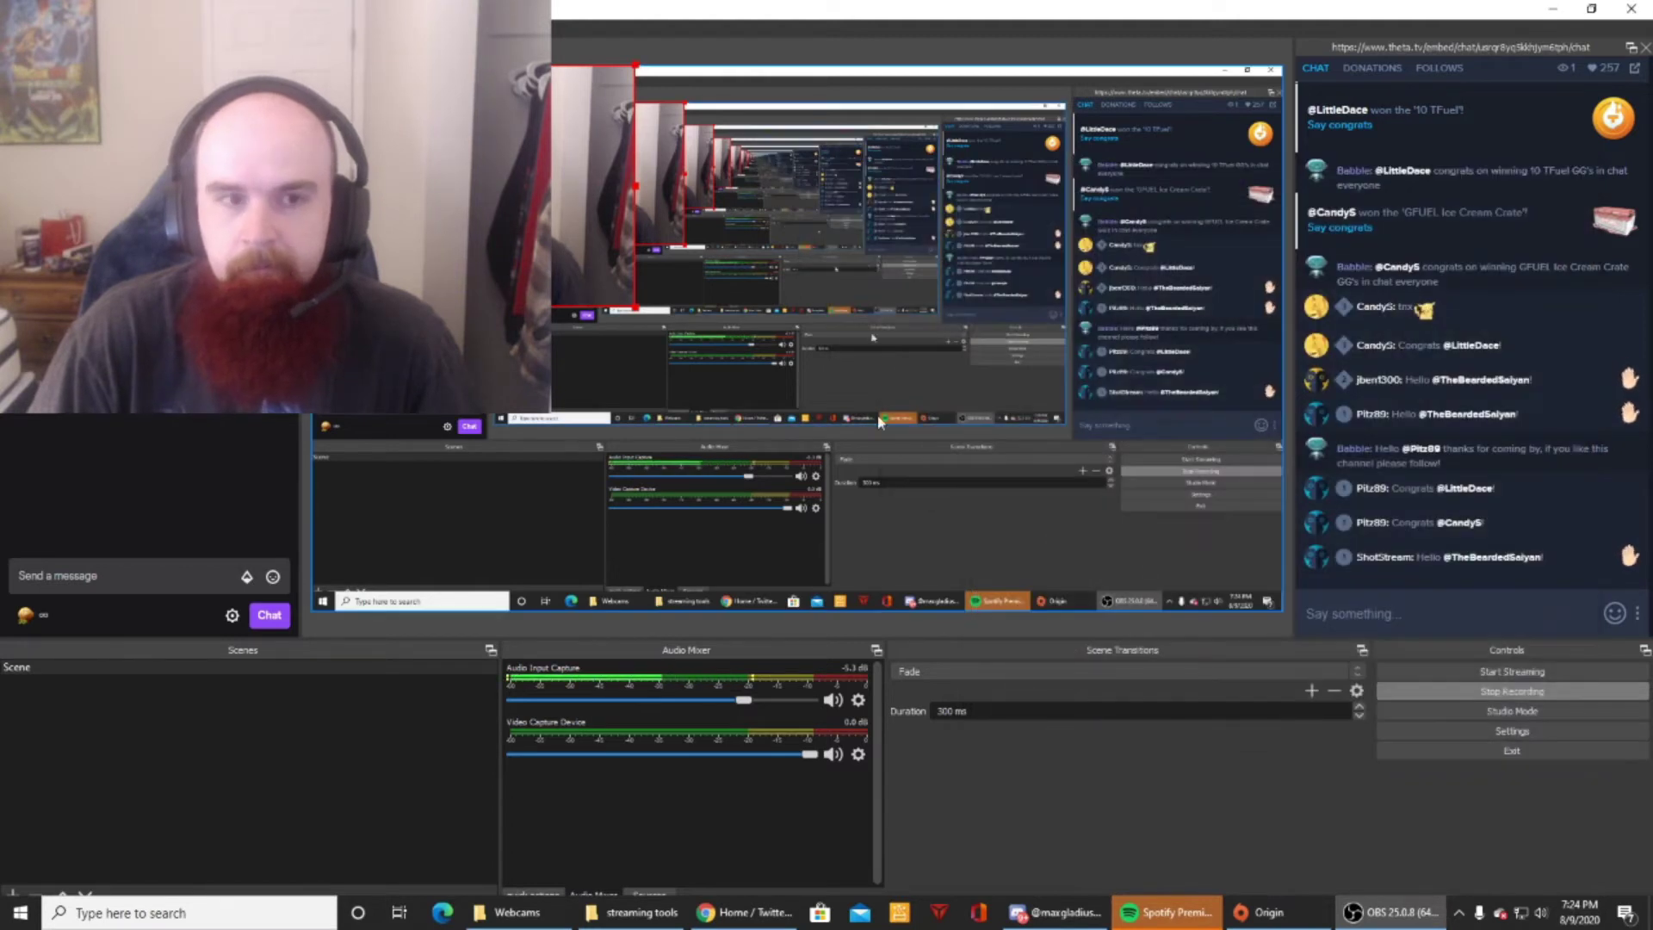
pyautogui.moveTo(550, 121); pyautogui.dragTo(1095, 307)
pyautogui.moveTo(1184, 248); pyautogui.dragTo(1134, 334)
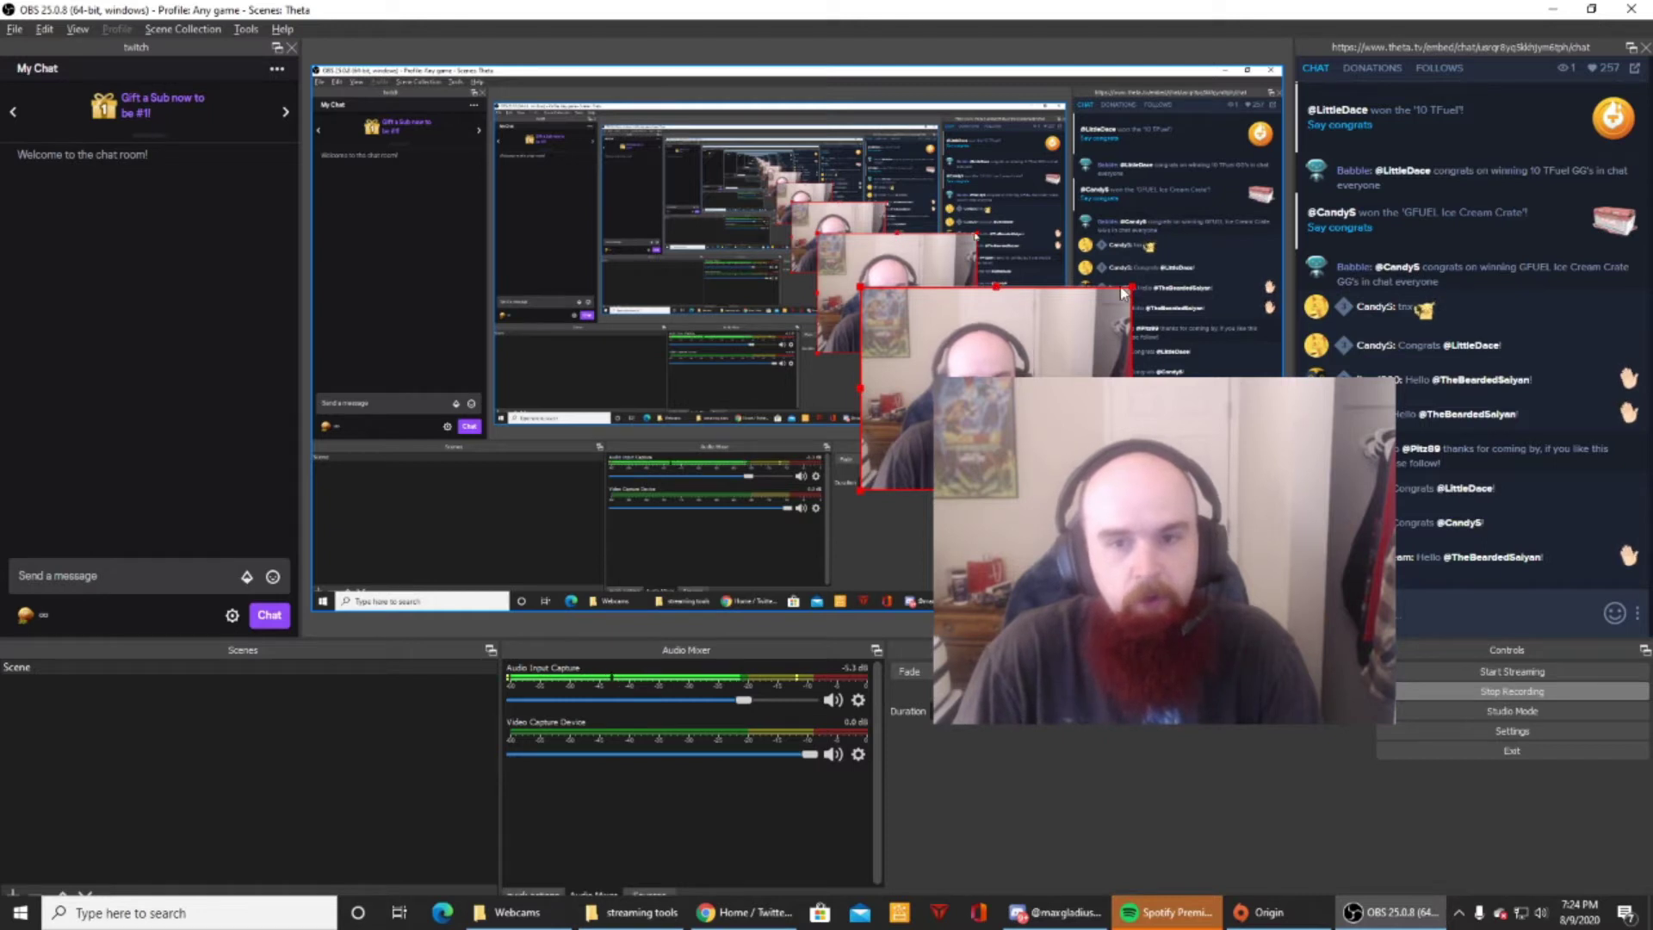
# Crop the top and sides of the webcam feed around the person and place it near the canvas's lower-right corner
pyautogui.moveTo(995, 293)
pyautogui.mouseDown()
pyautogui.moveTo(1000, 340)
pyautogui.moveTo(1002, 318)
pyautogui.mouseUp()
pyautogui.moveTo(1127, 406); pyautogui.dragTo(1082, 407)
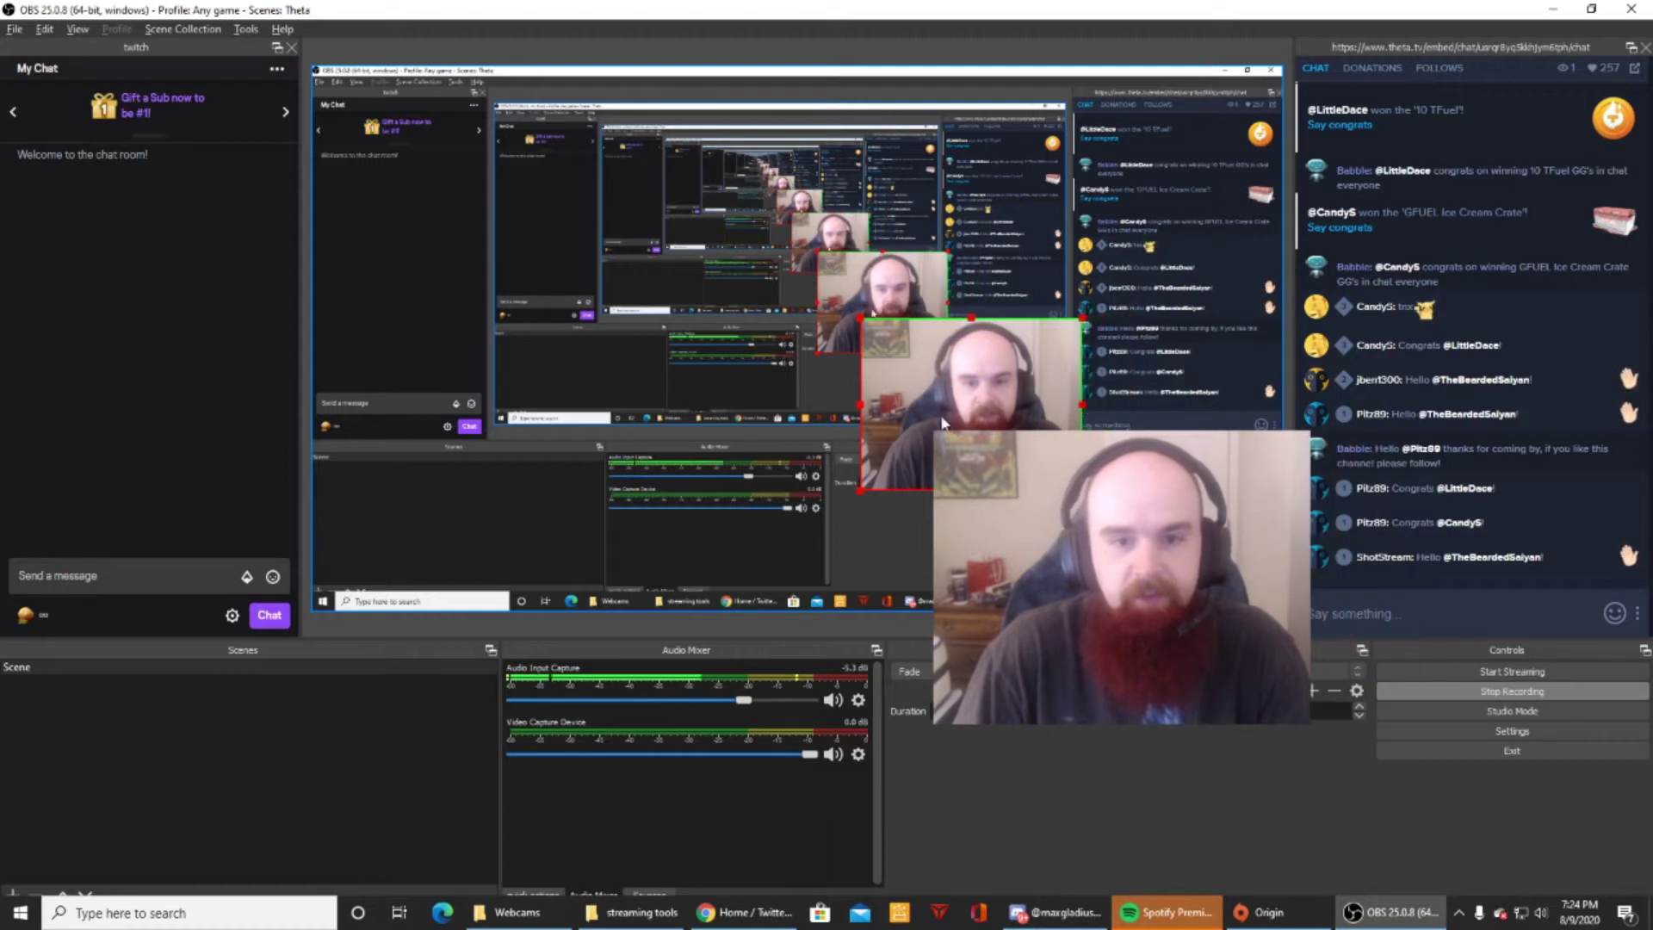
pyautogui.moveTo(863, 409); pyautogui.dragTo(1134, 471)
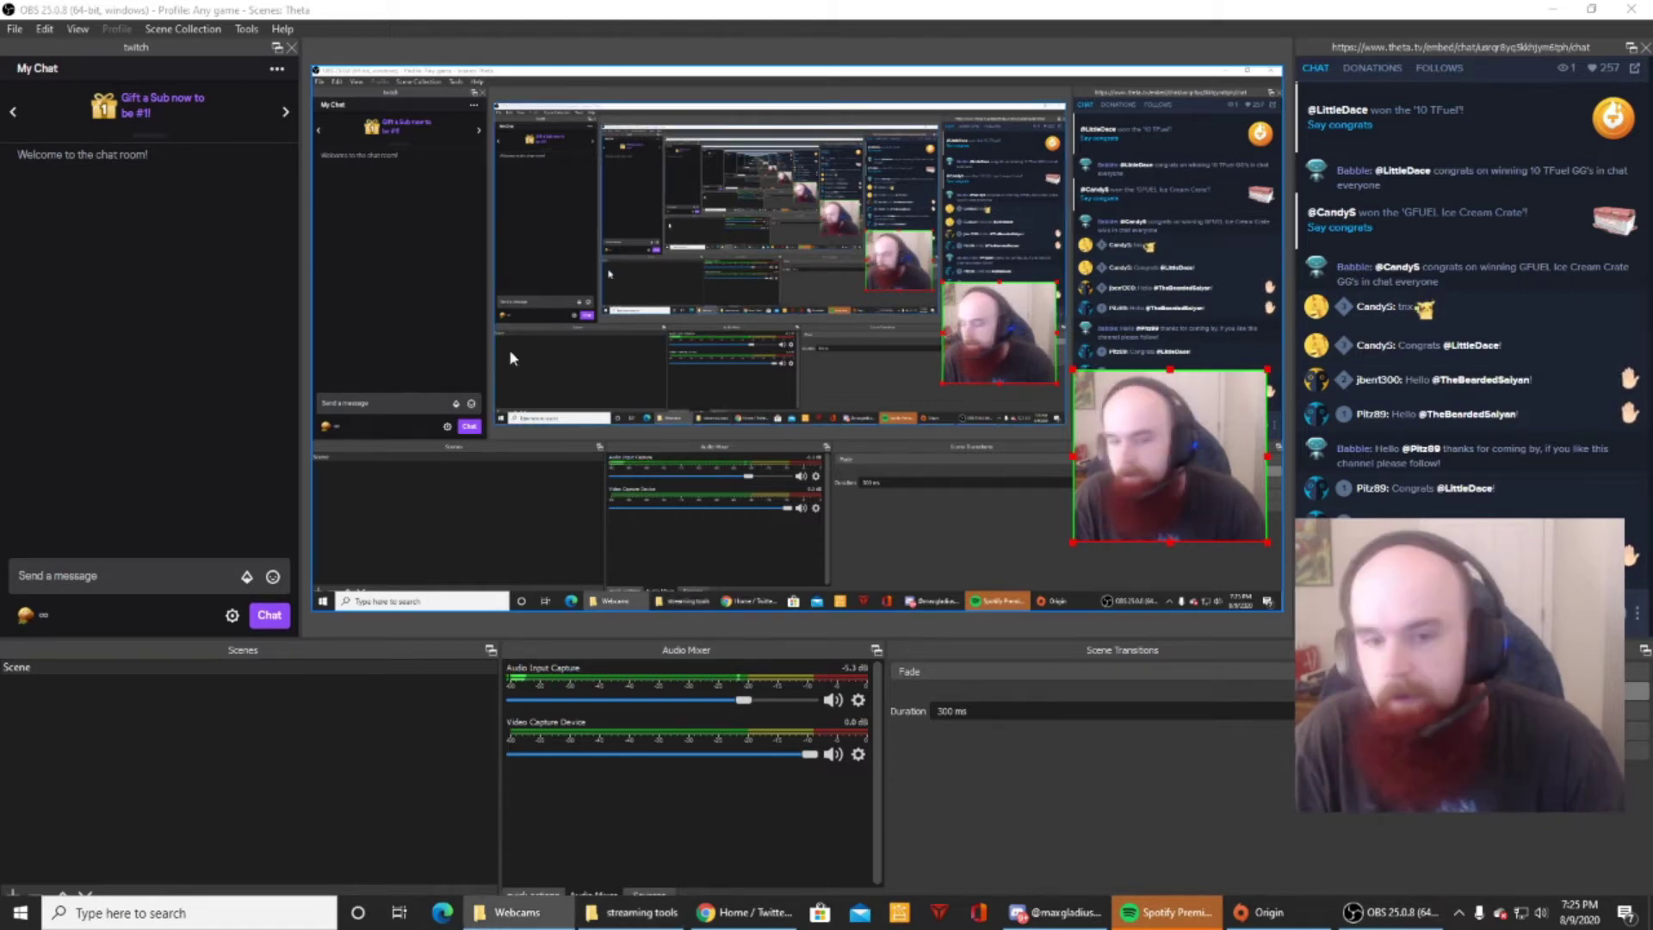
# Display the scene's list of sources in place of the audio mixer
pyautogui.rightClick(936, 421)
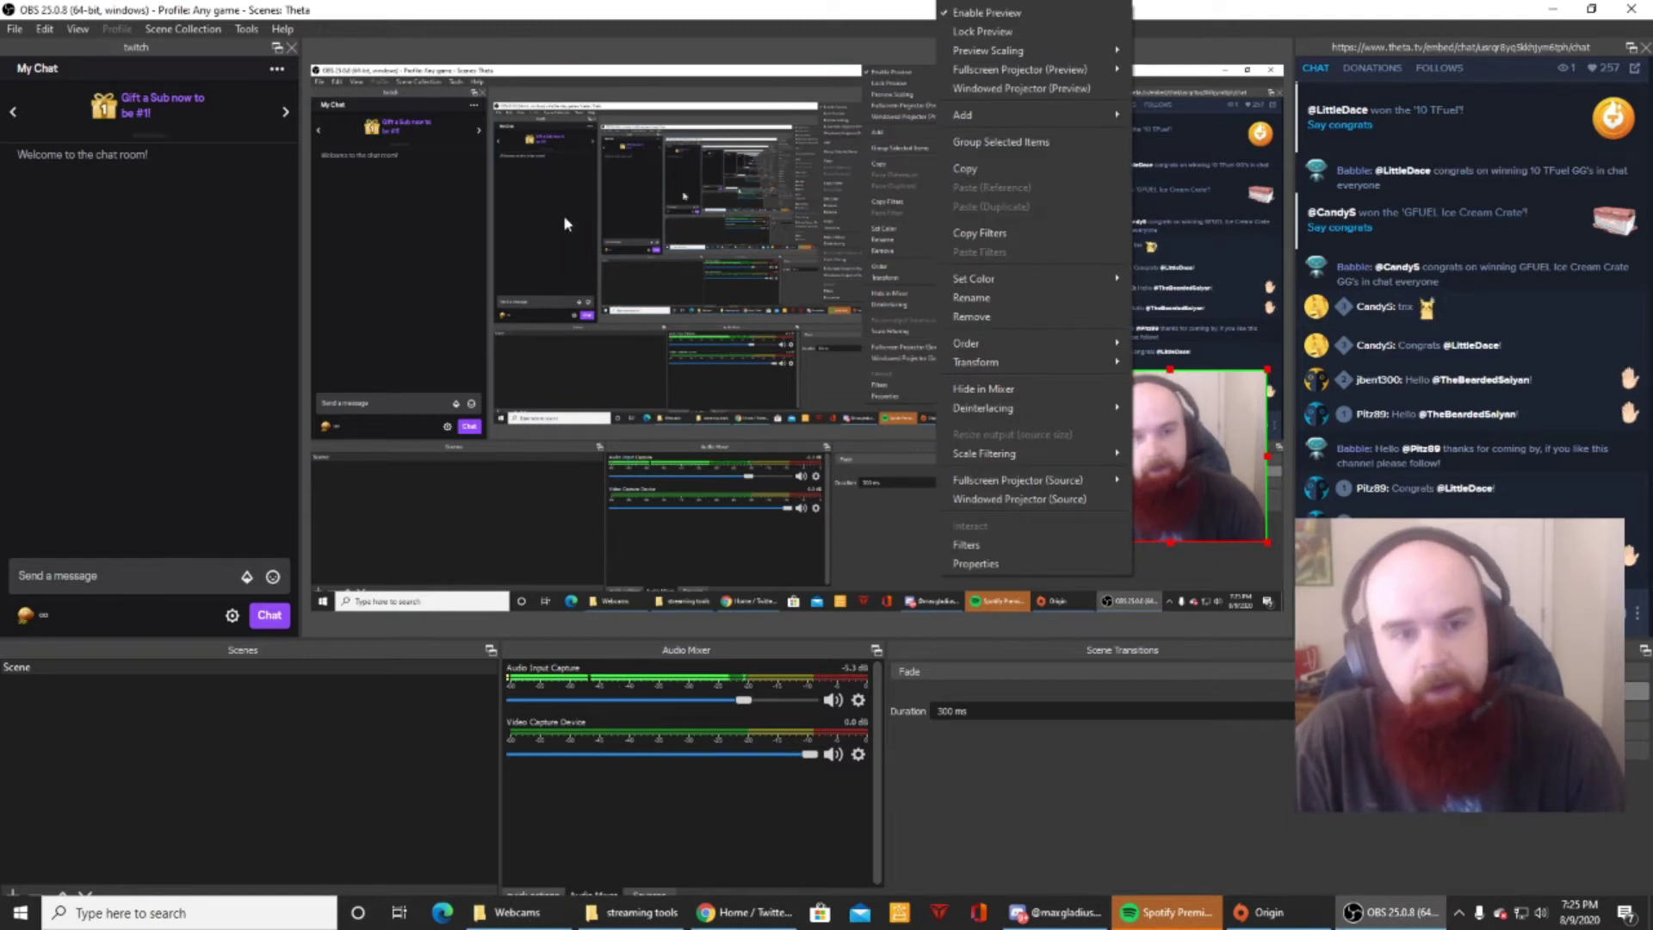
pyautogui.rightClick(652, 817)
pyautogui.press('Escape')
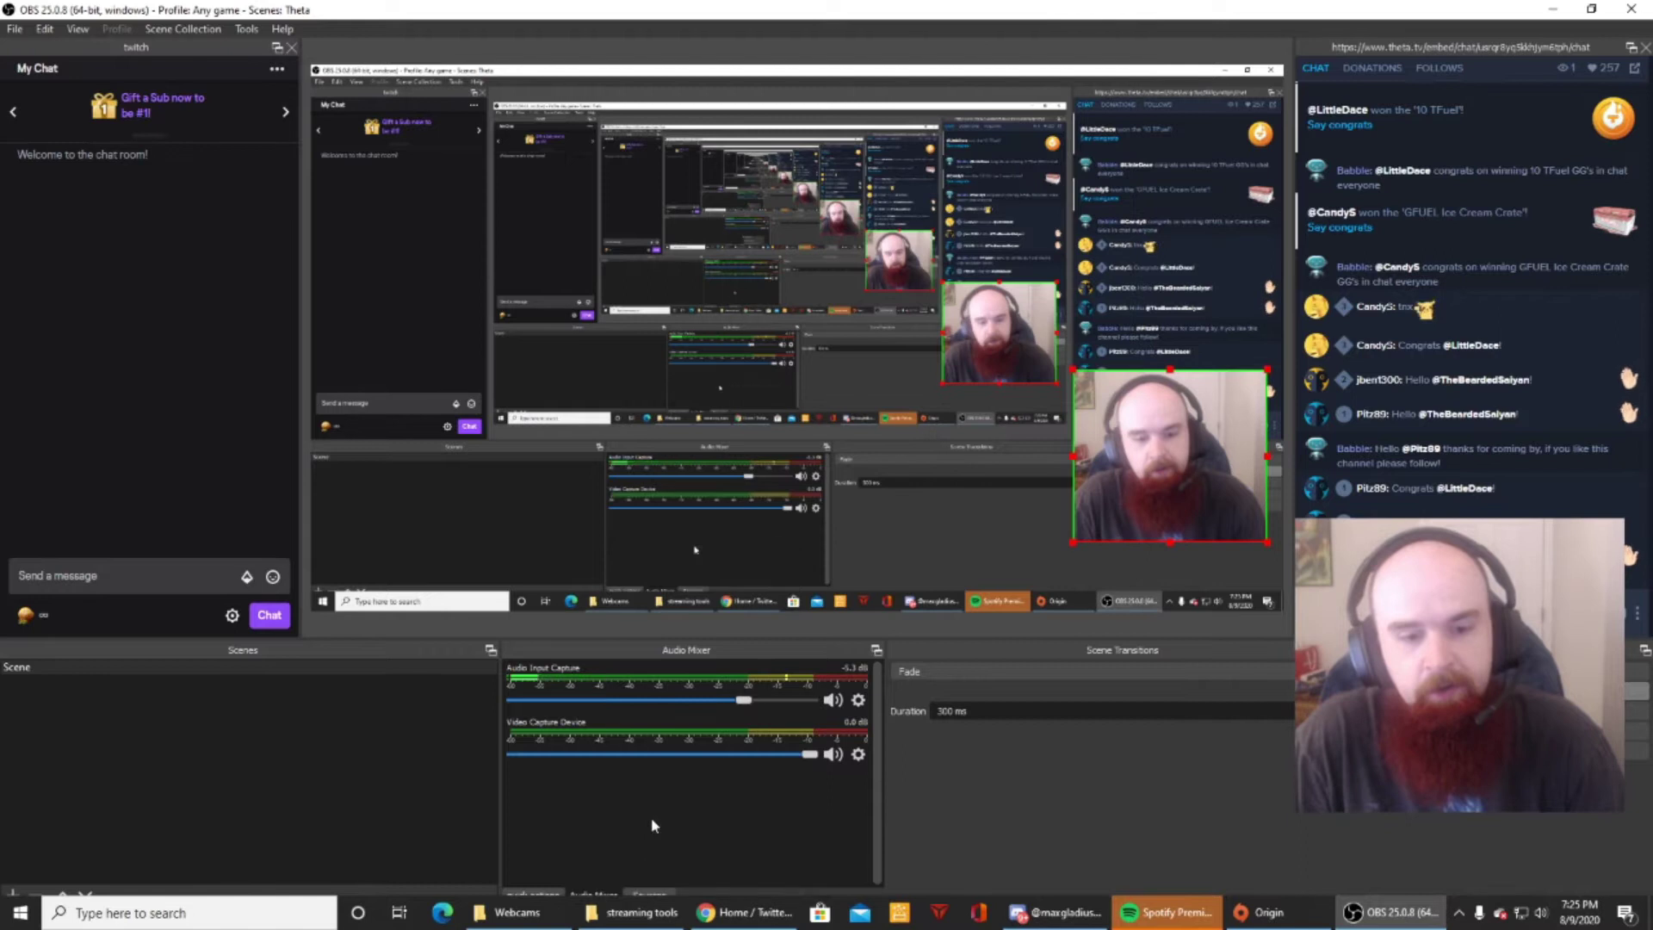
pyautogui.click(555, 891)
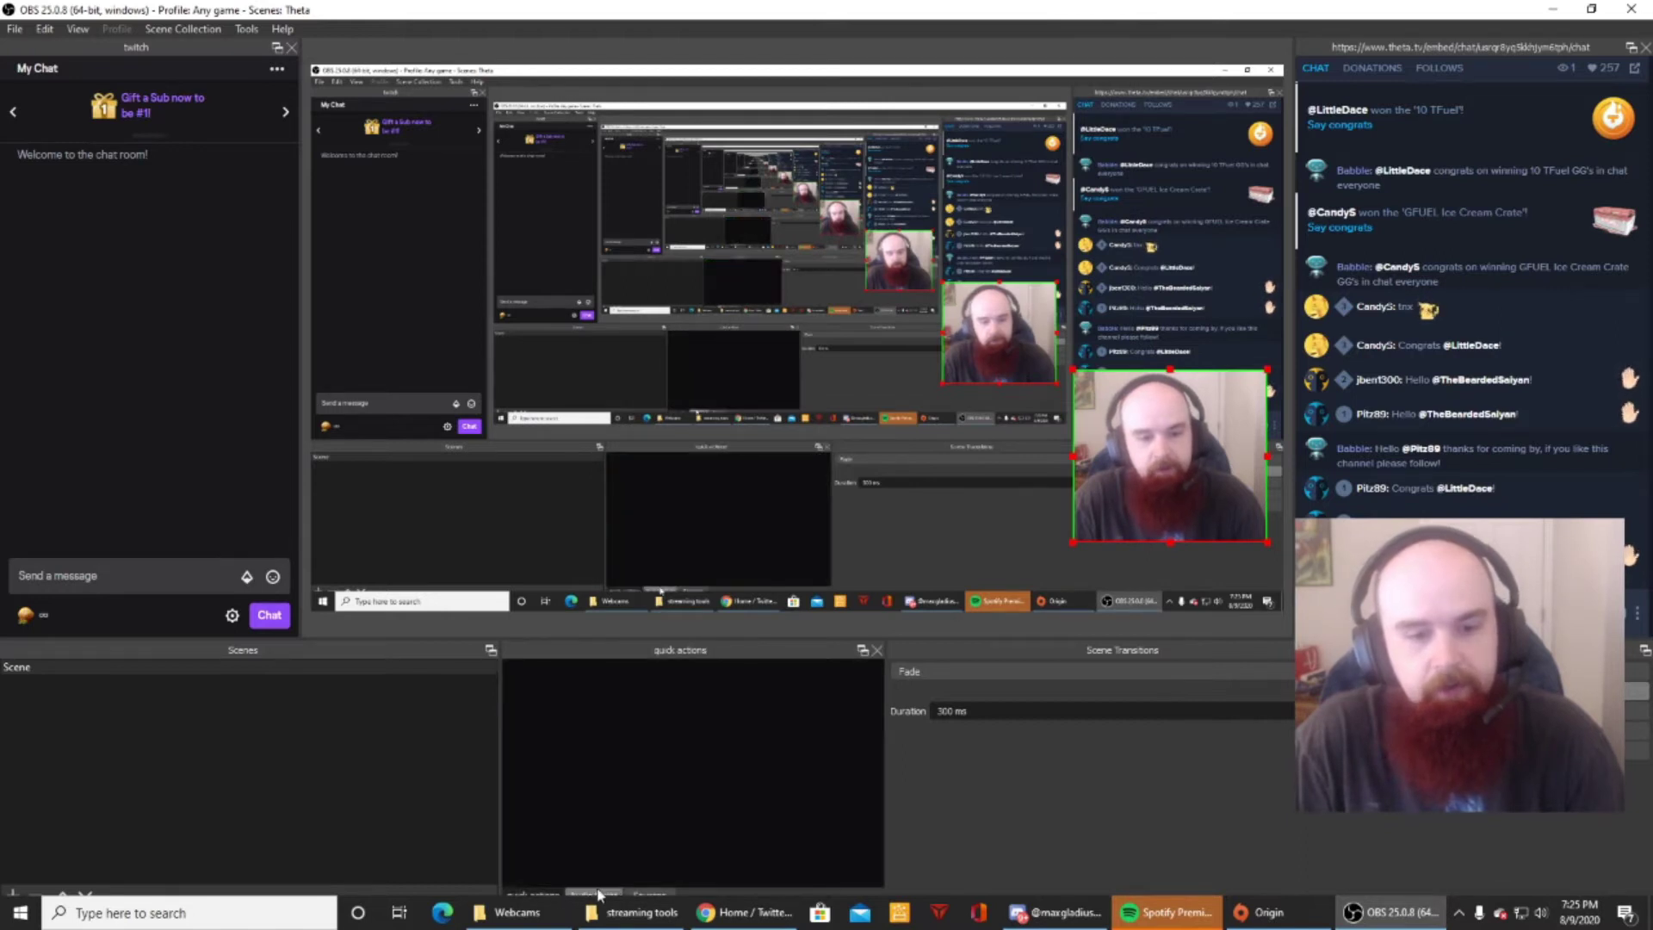
pyautogui.click(642, 894)
pyautogui.rightClick(644, 788)
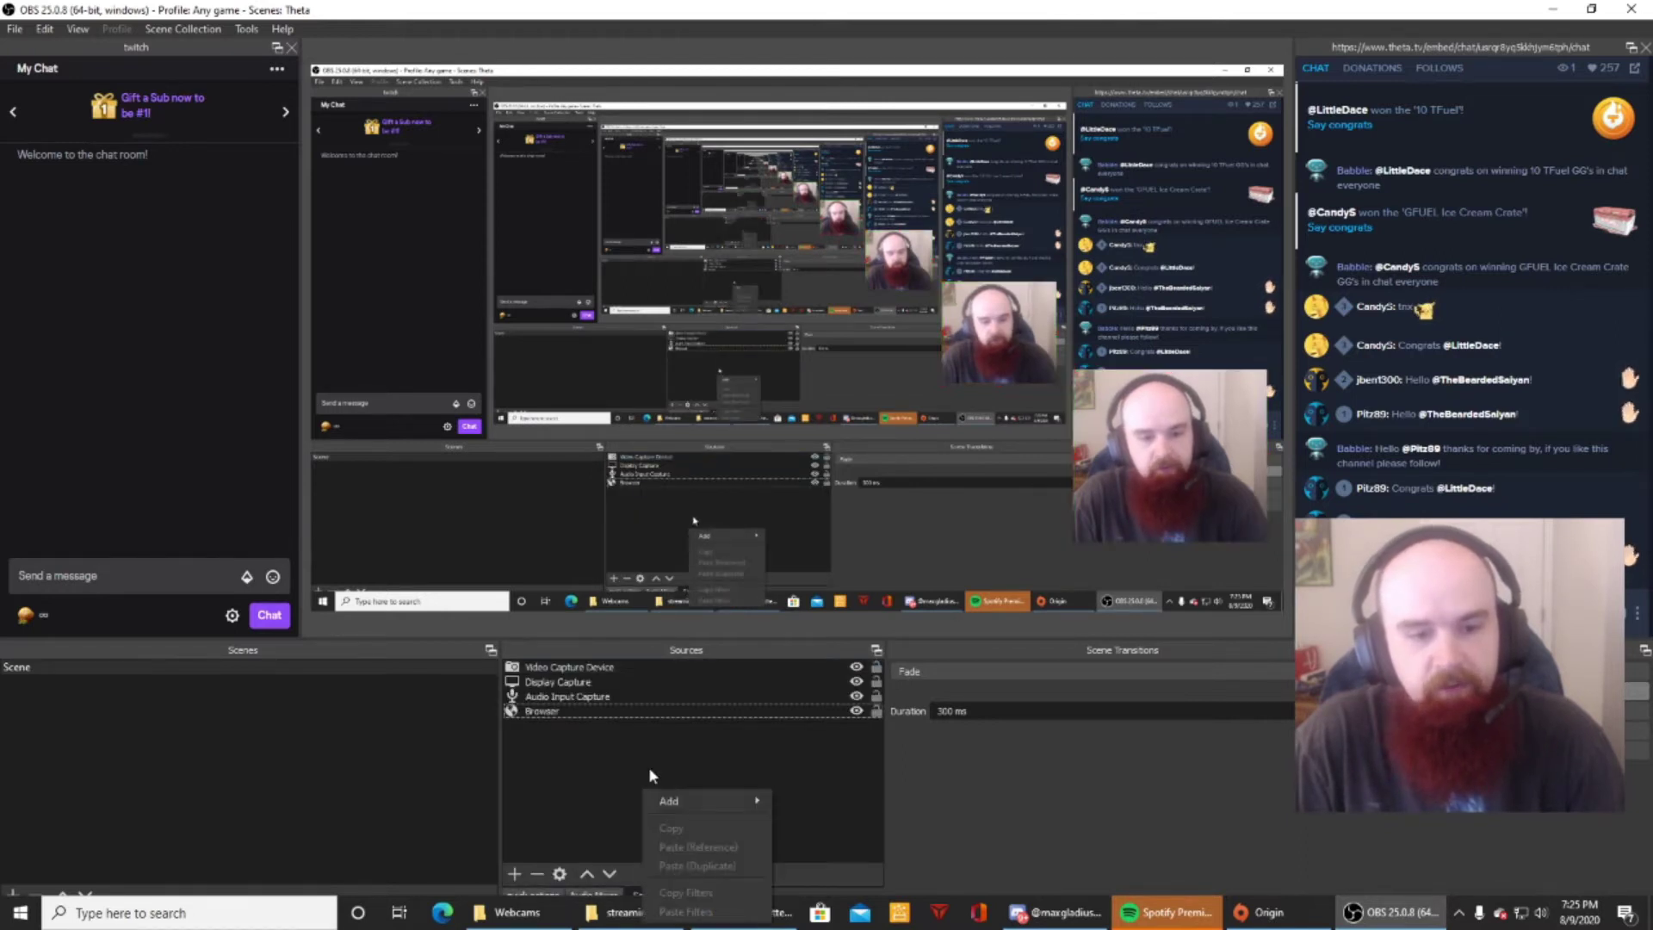
pyautogui.click(674, 420)
pyautogui.rightClick(676, 426)
pyautogui.moveTo(702, 536)
pyautogui.click(659, 820)
pyautogui.rightClick(659, 816)
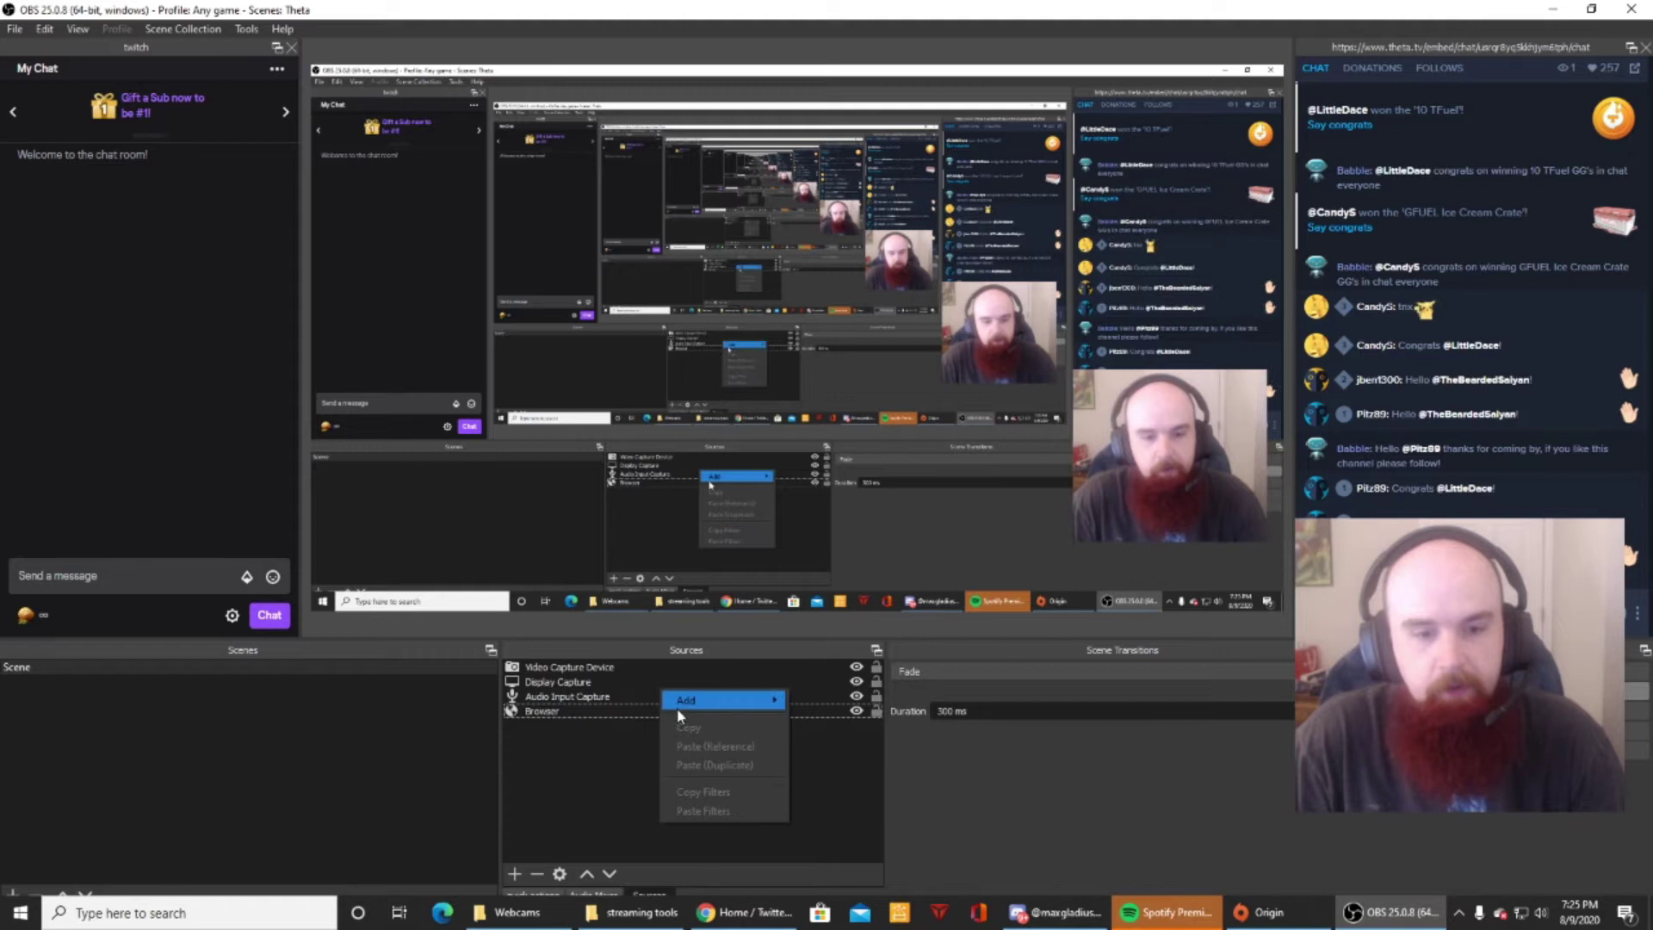
# Add a new Media Source named webcam to the scene
pyautogui.moveTo(680, 708)
pyautogui.rightClick(675, 508)
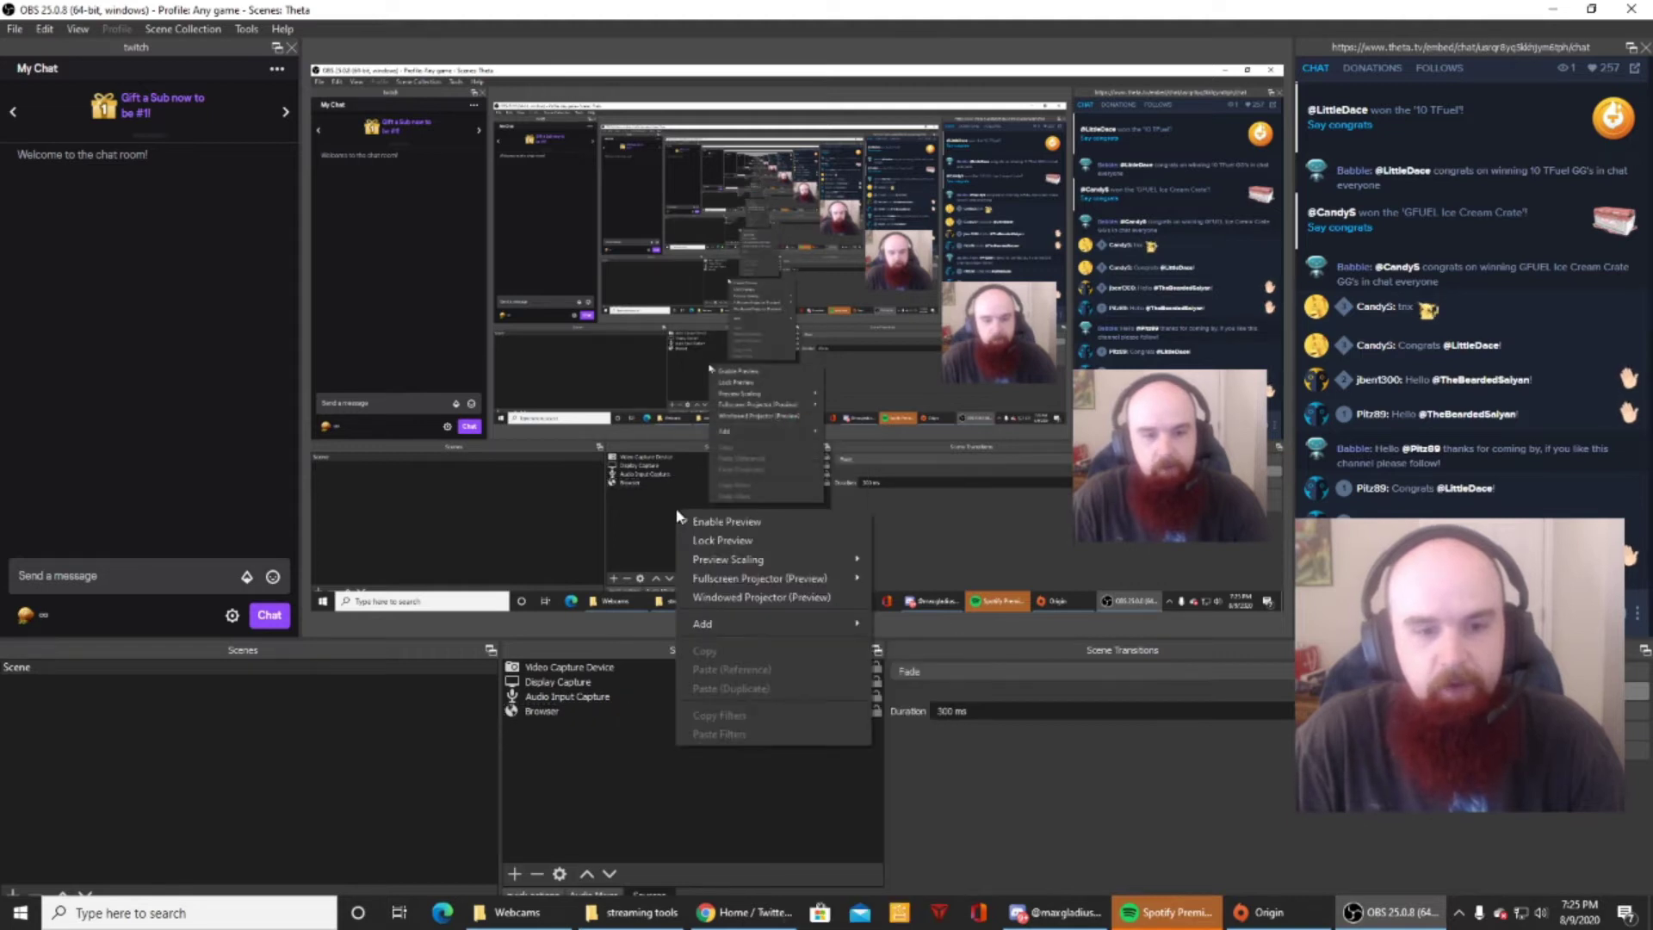
pyautogui.moveTo(710, 628)
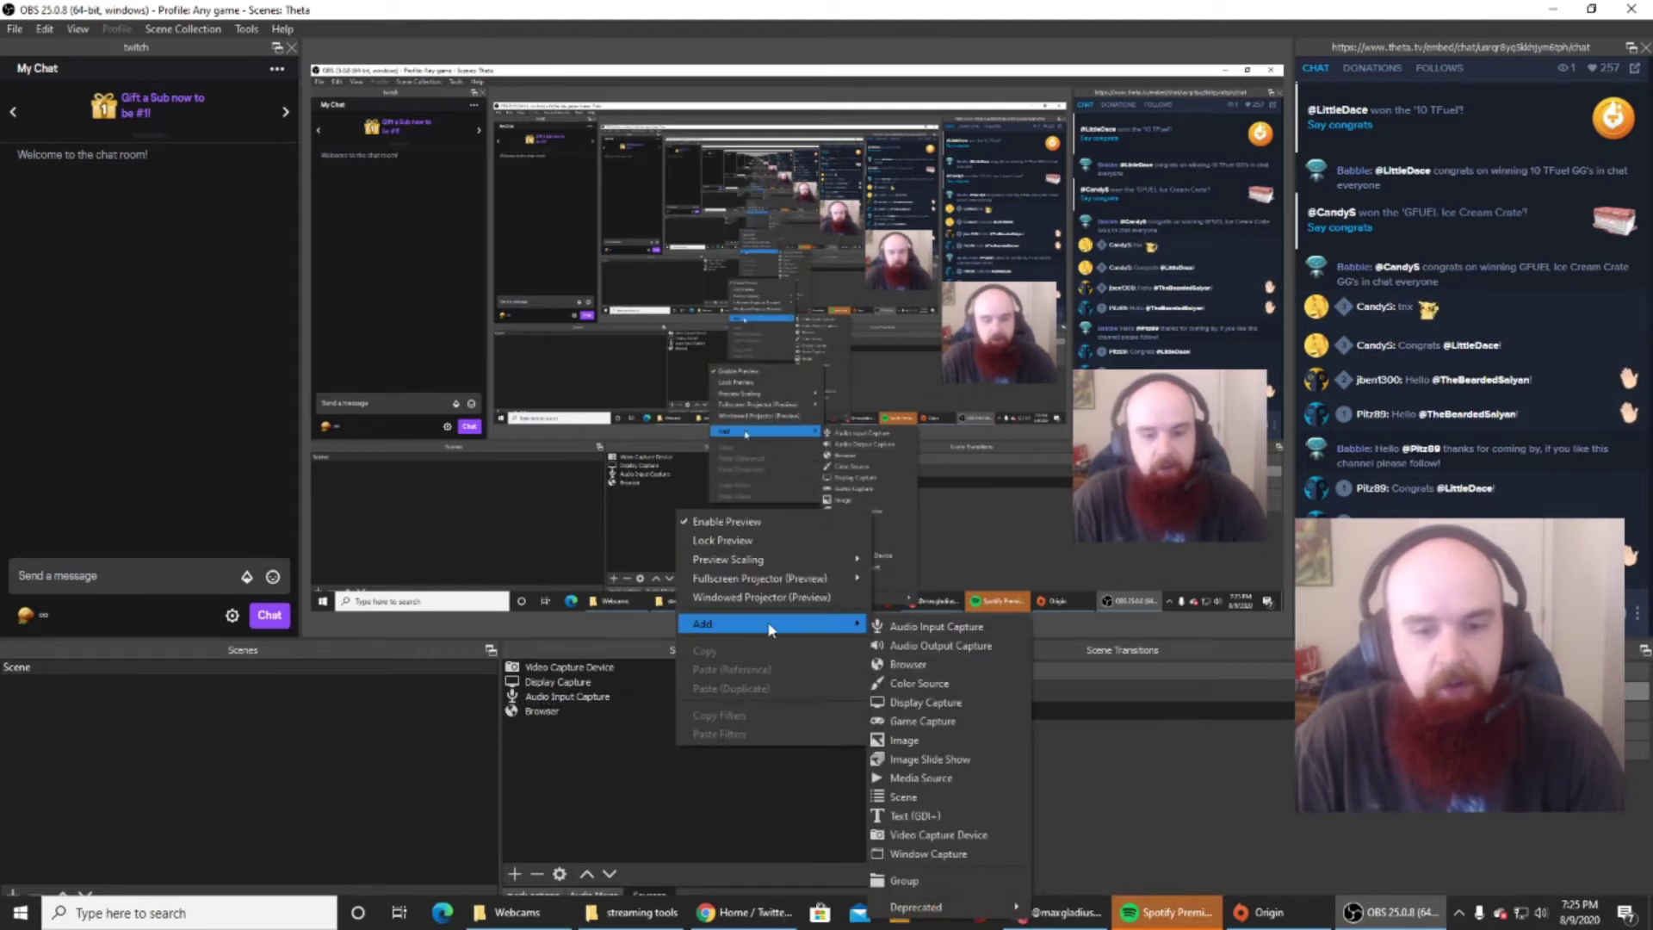
pyautogui.click(921, 777)
pyautogui.write('webca')
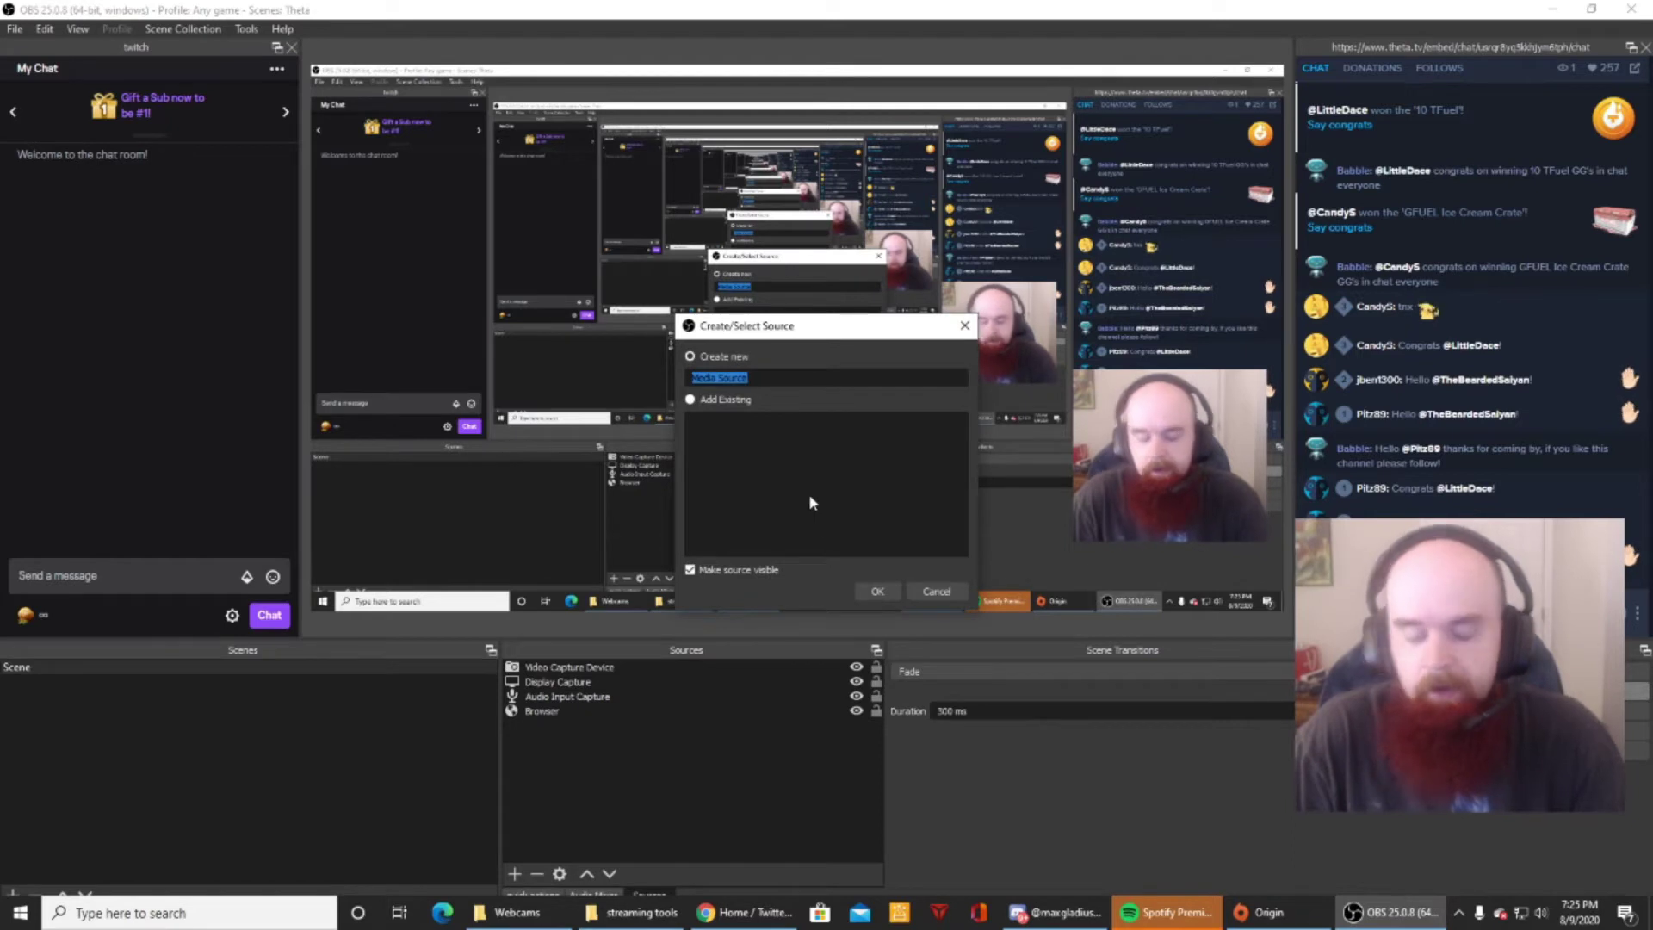
pyautogui.write('m')
pyautogui.press('Return')
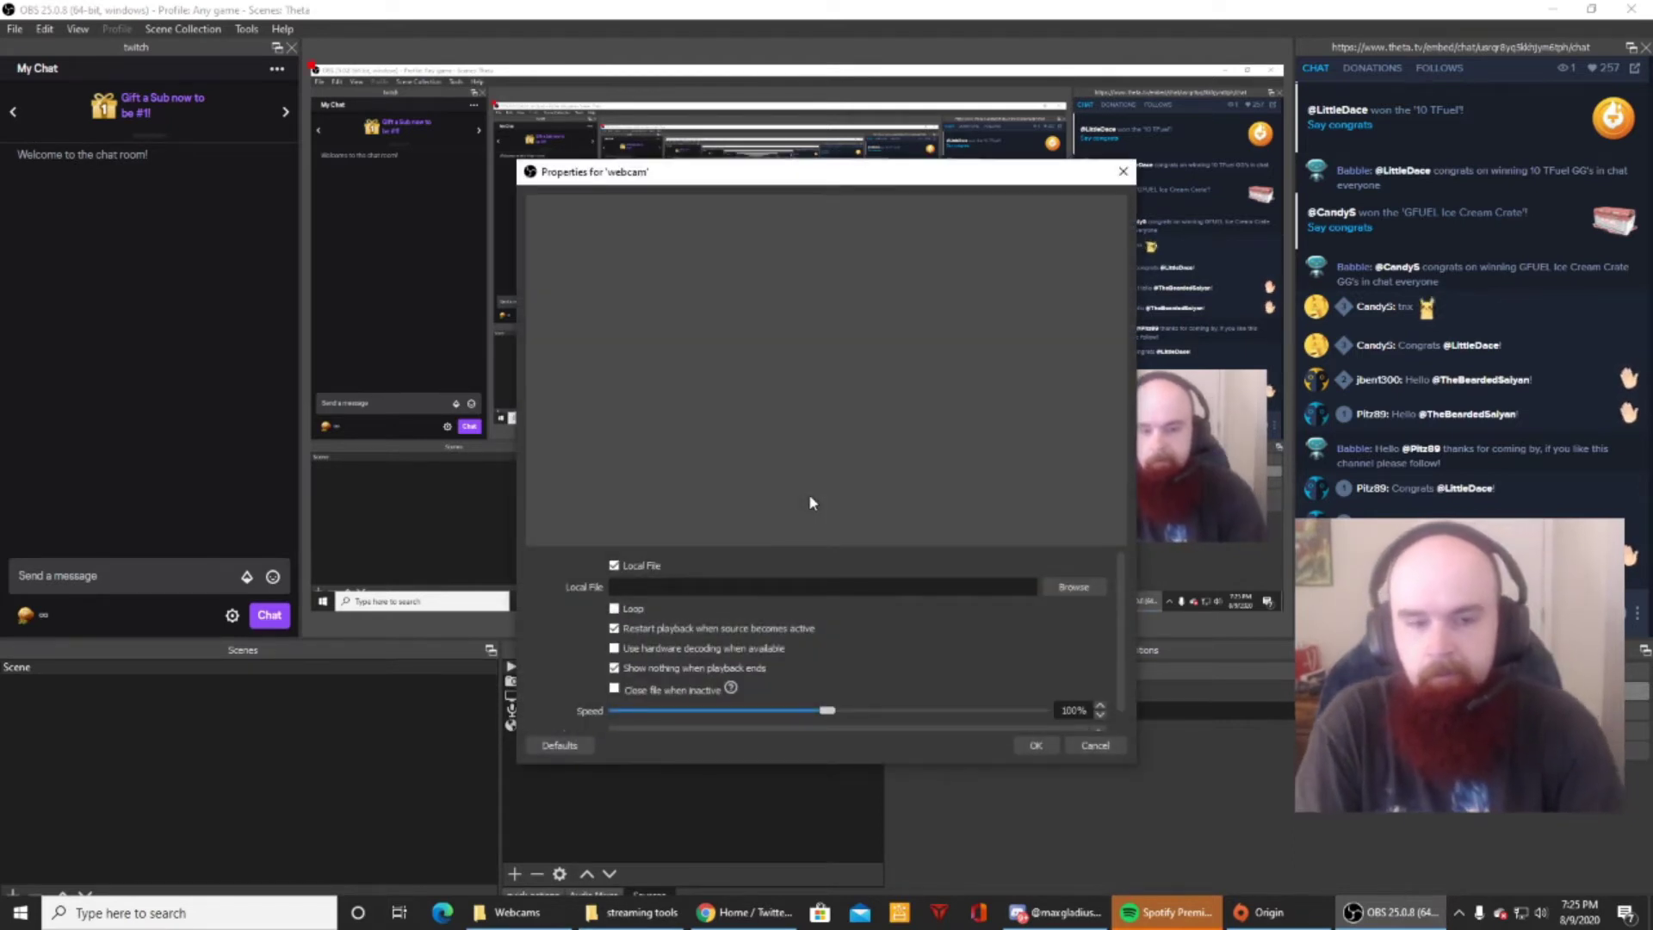
# Load Webcam_4-3_Left from streaming tools/Glitch2_Overlay/Graphic Assets - Individual Files/Webcams as the media source's local file
pyautogui.click(1074, 587)
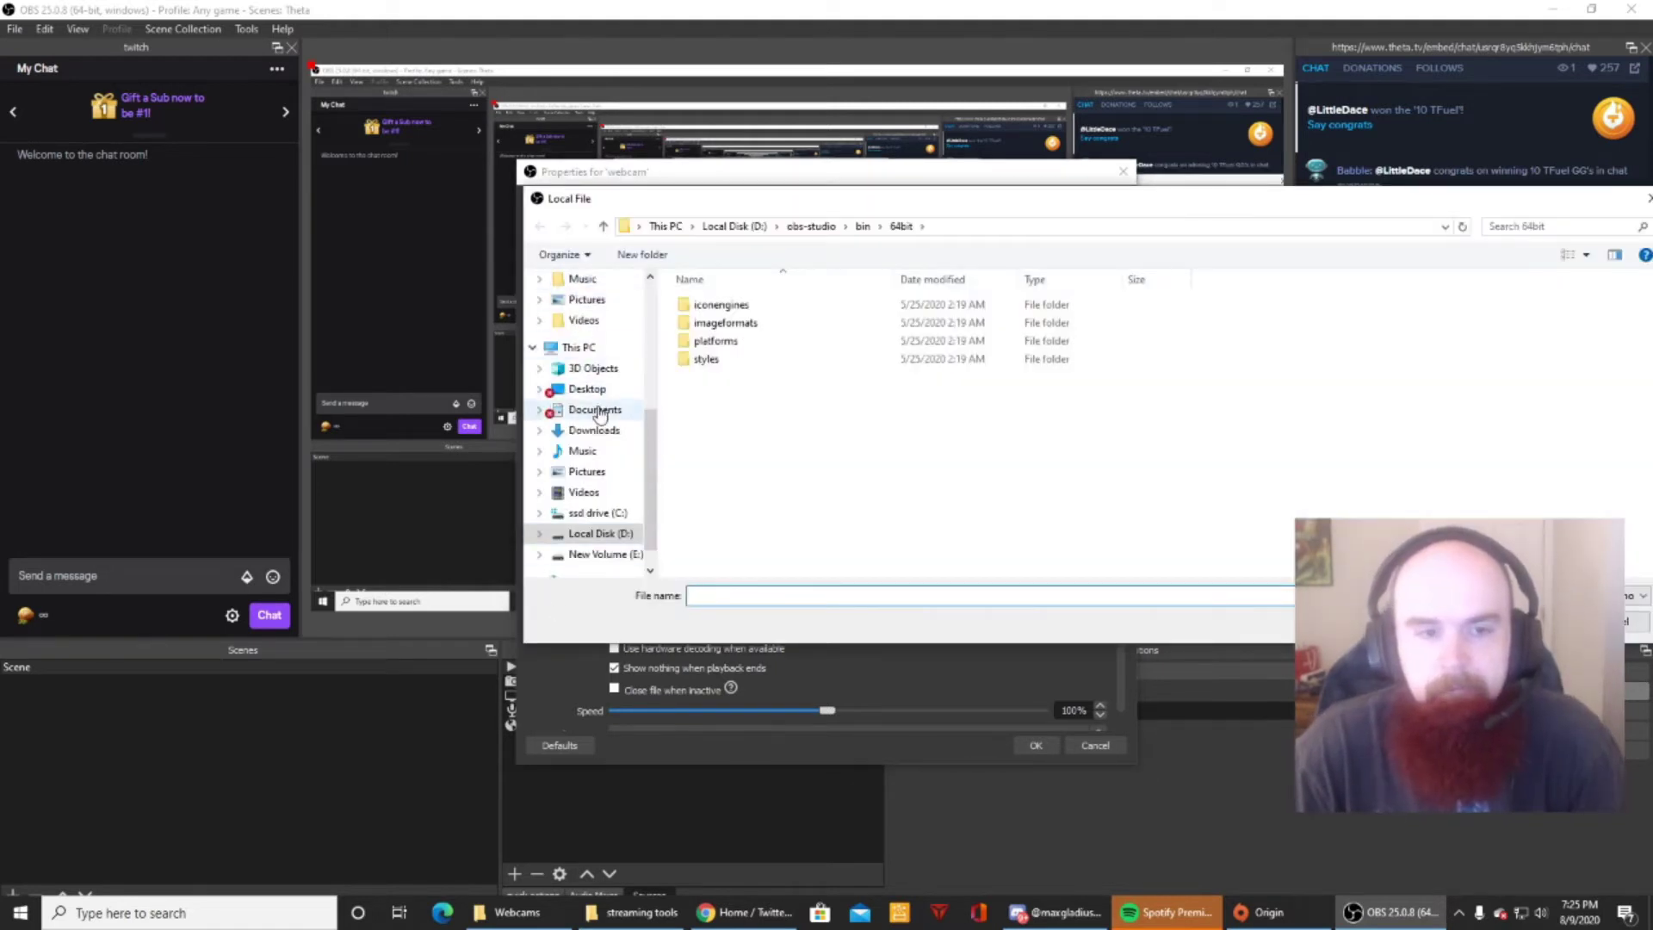
pyautogui.scroll(1, 615, 355)
pyautogui.scroll(2, 615, 356)
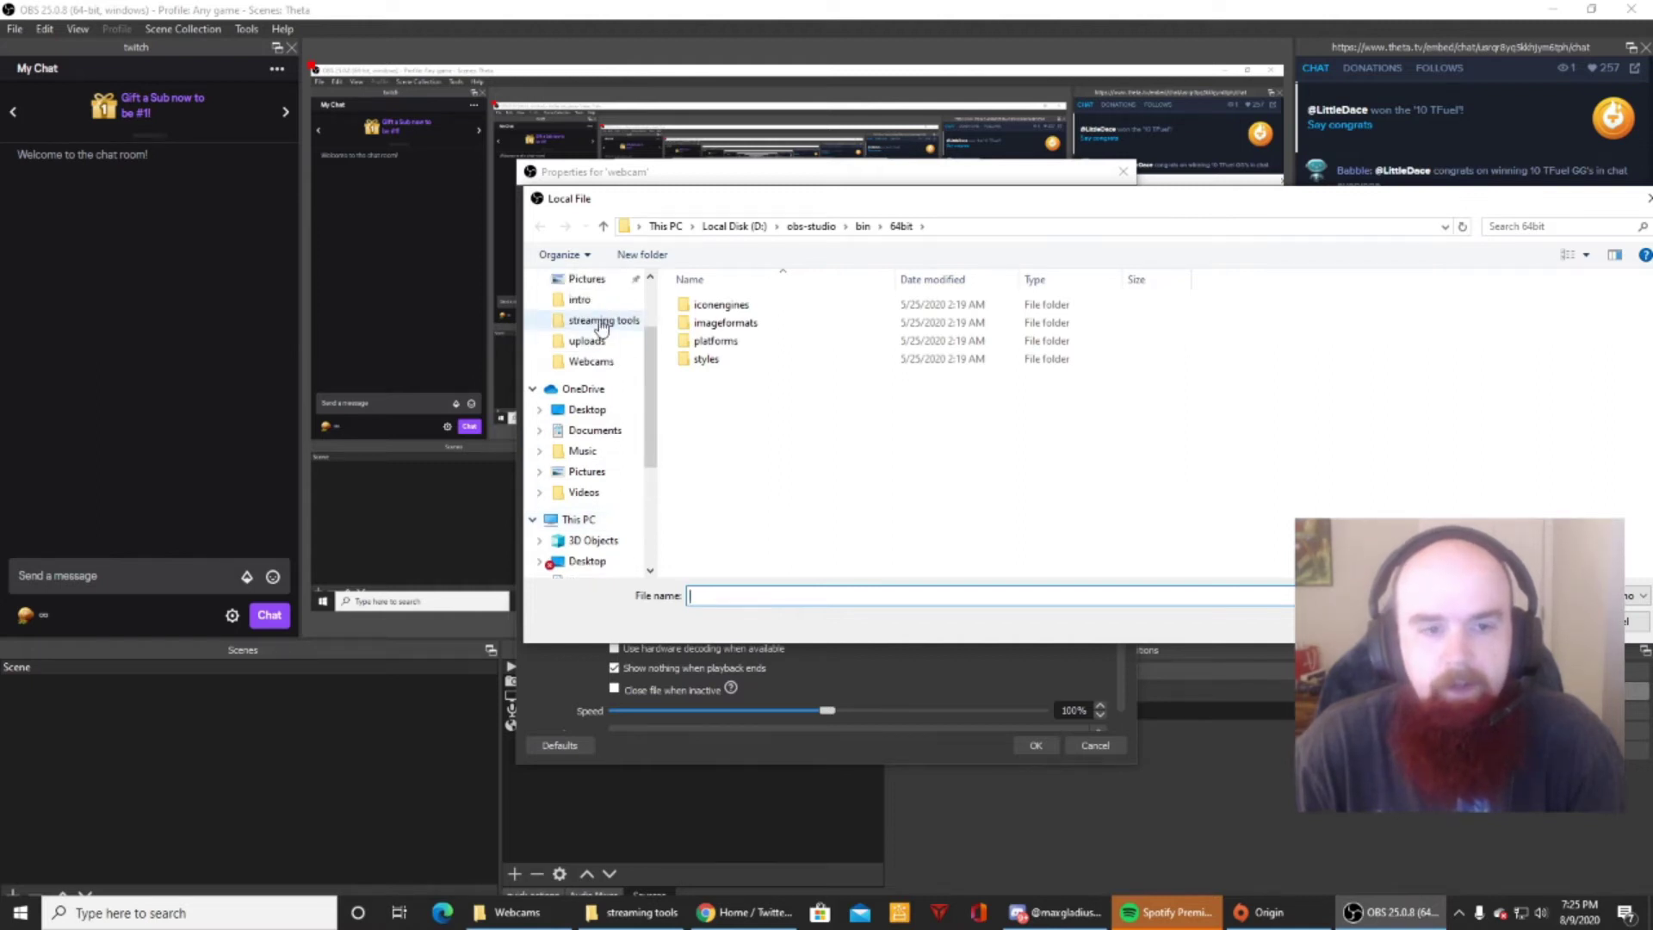
pyautogui.click(601, 326)
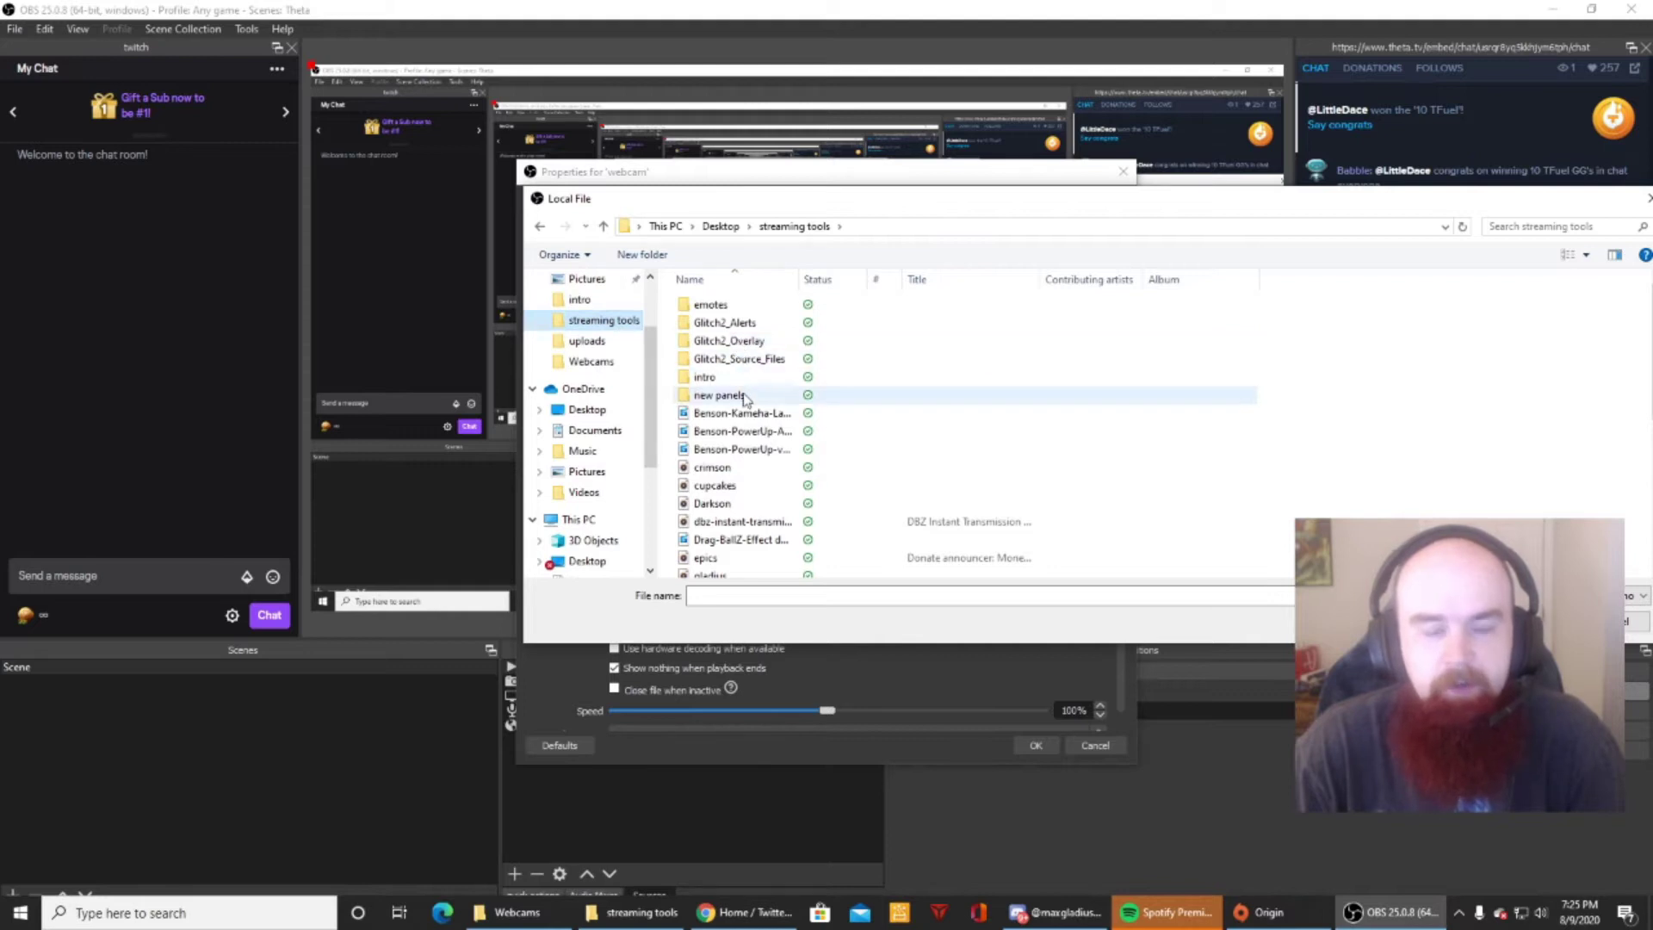
pyautogui.doubleClick(742, 345)
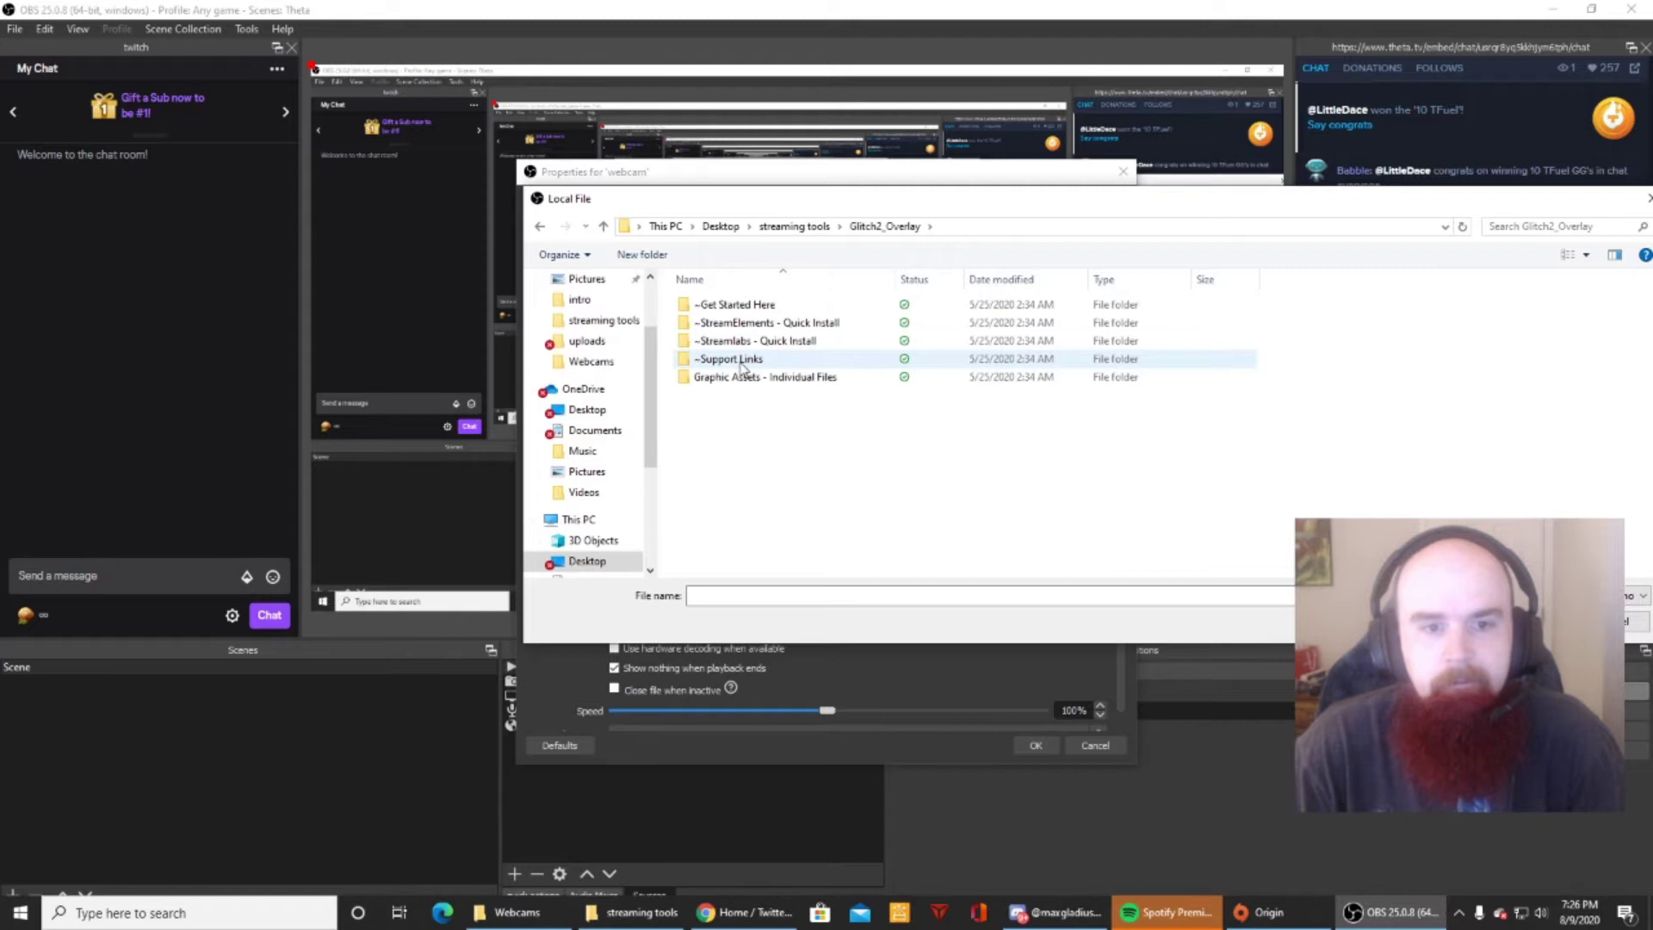
pyautogui.doubleClick(761, 379)
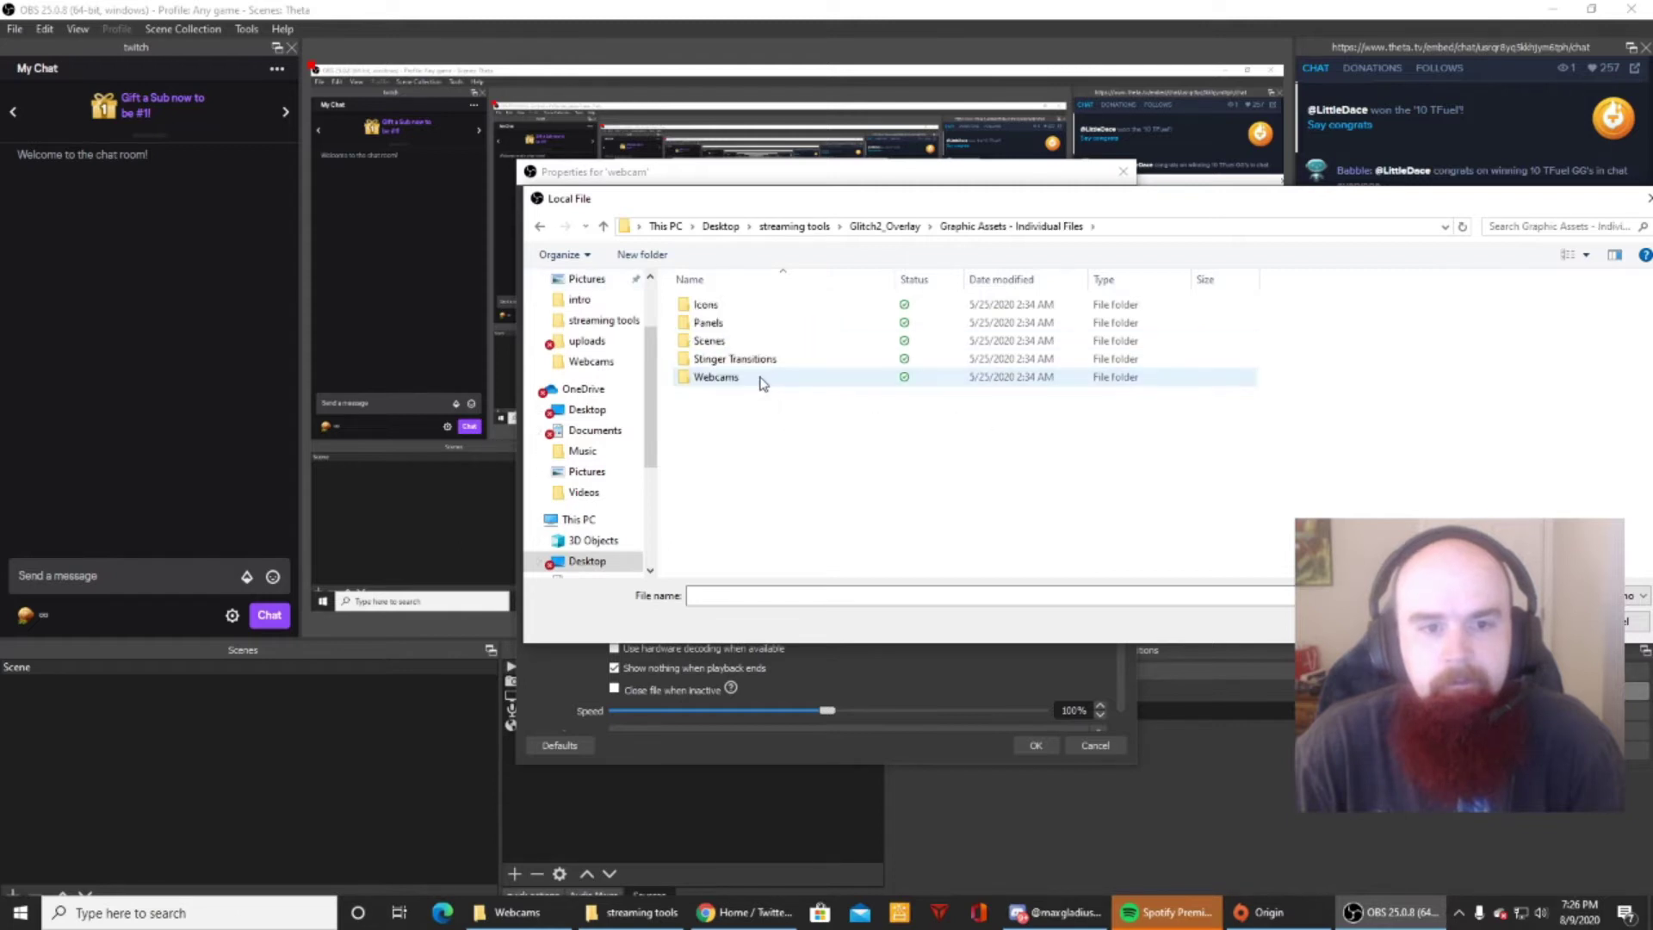
pyautogui.doubleClick(761, 378)
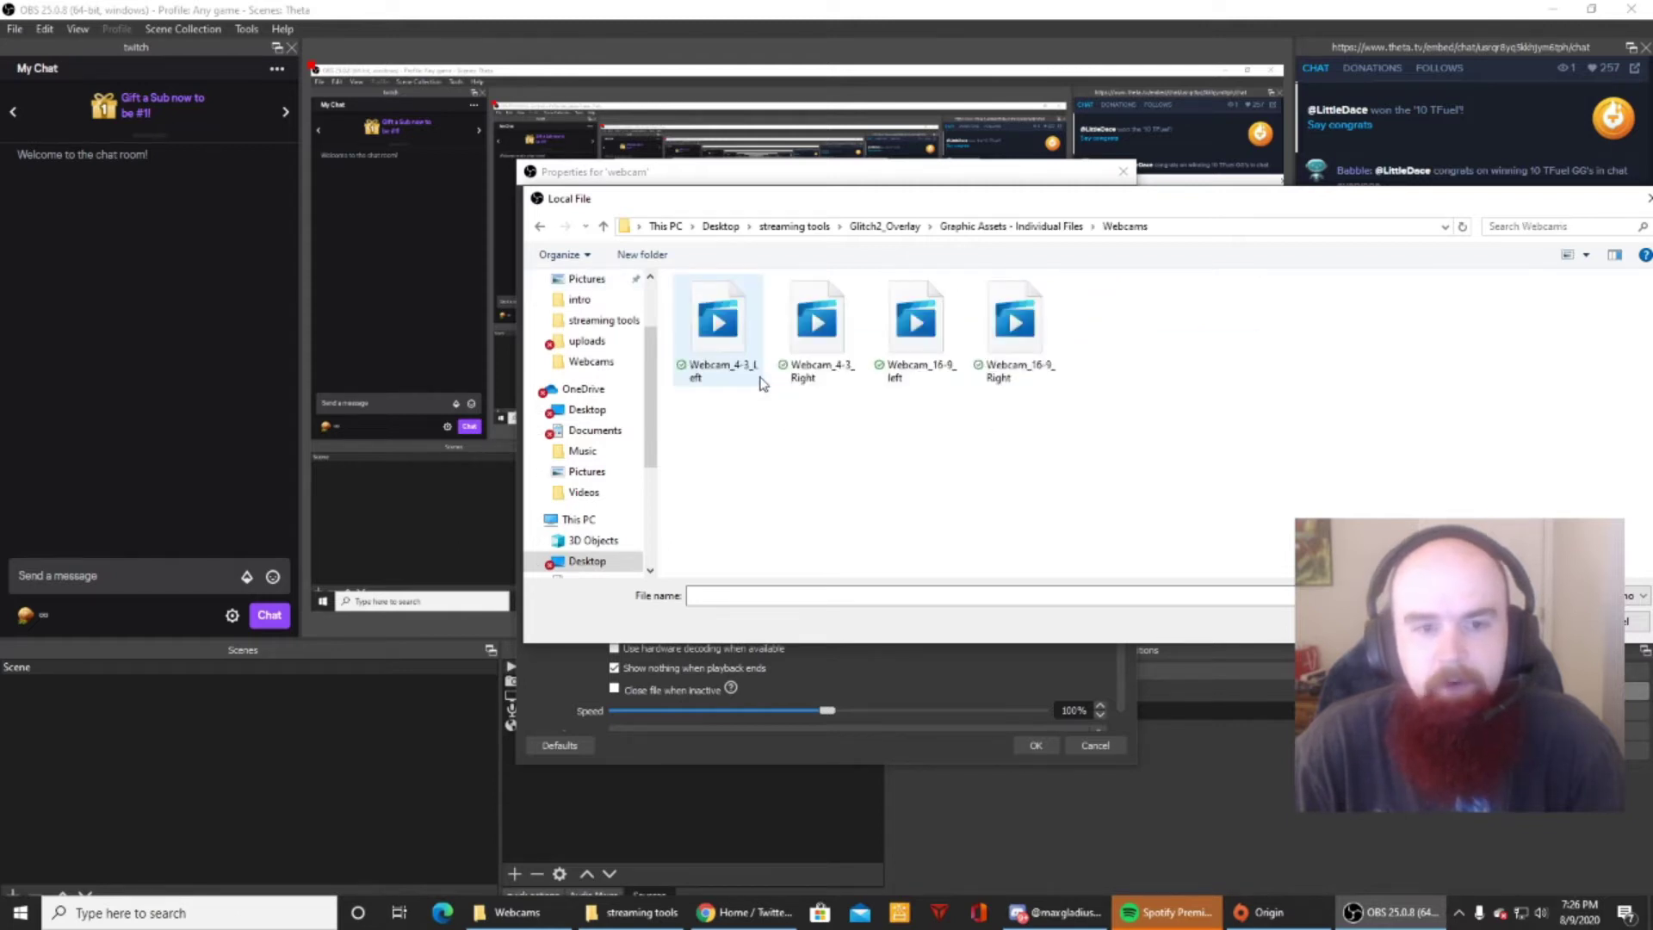
pyautogui.doubleClick(727, 320)
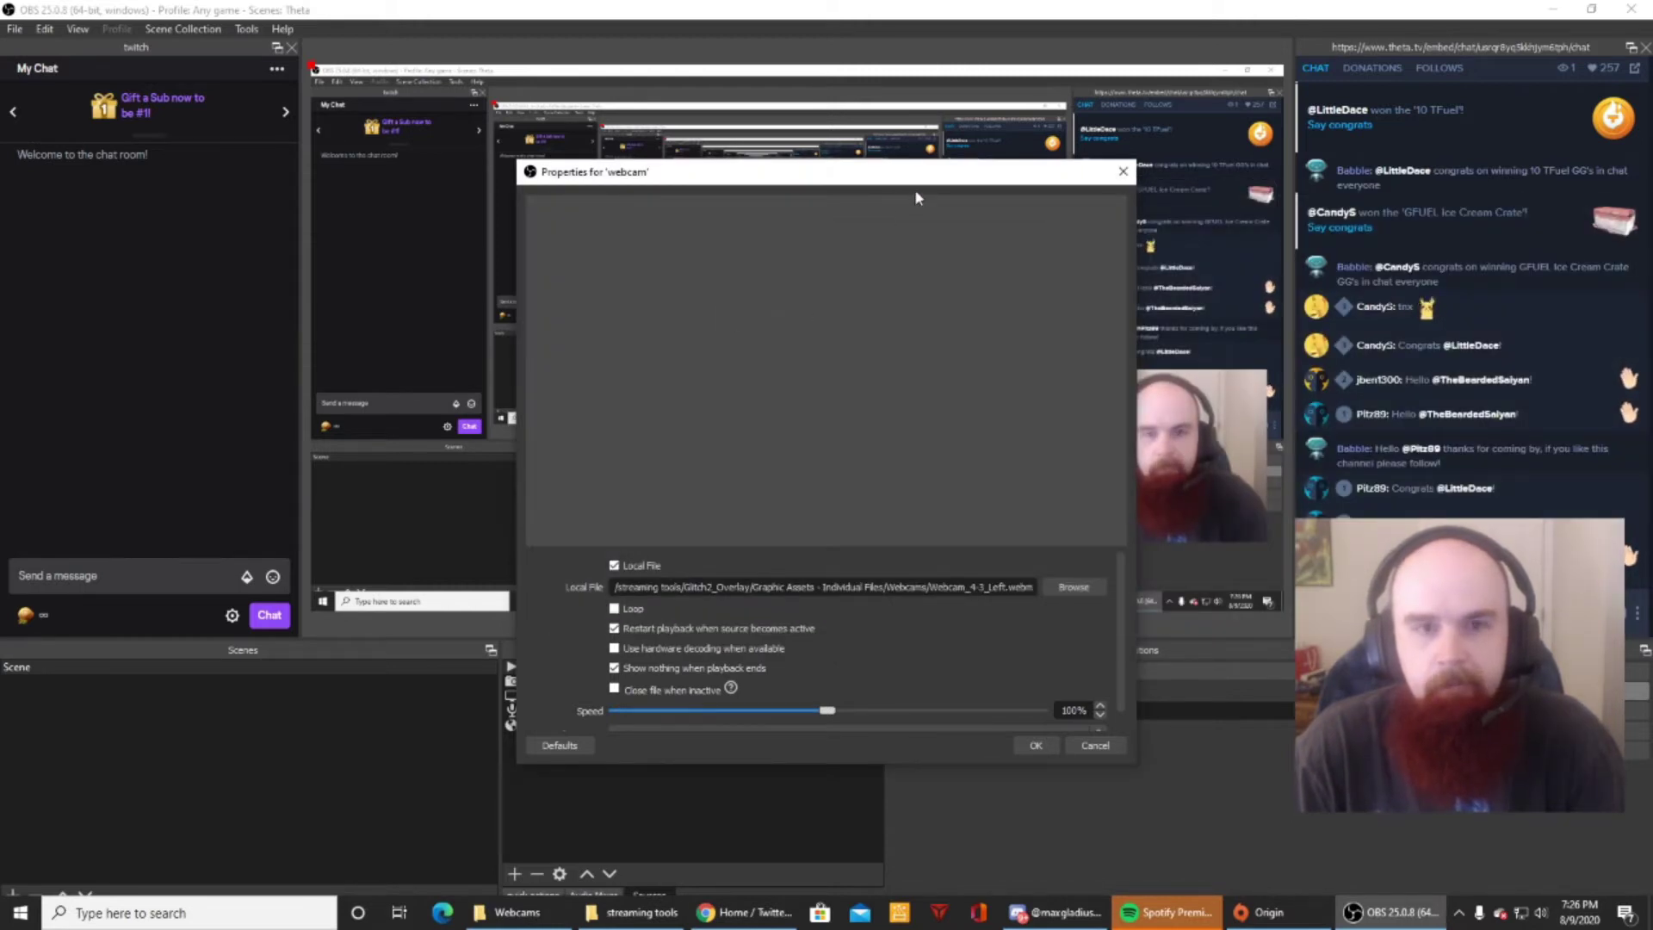
# Accept the media source properties, then move and enlarge the webcam frame overlay so it surrounds the webcam feed
pyautogui.moveTo(916, 198); pyautogui.dragTo(452, 207)
pyautogui.click(561, 747)
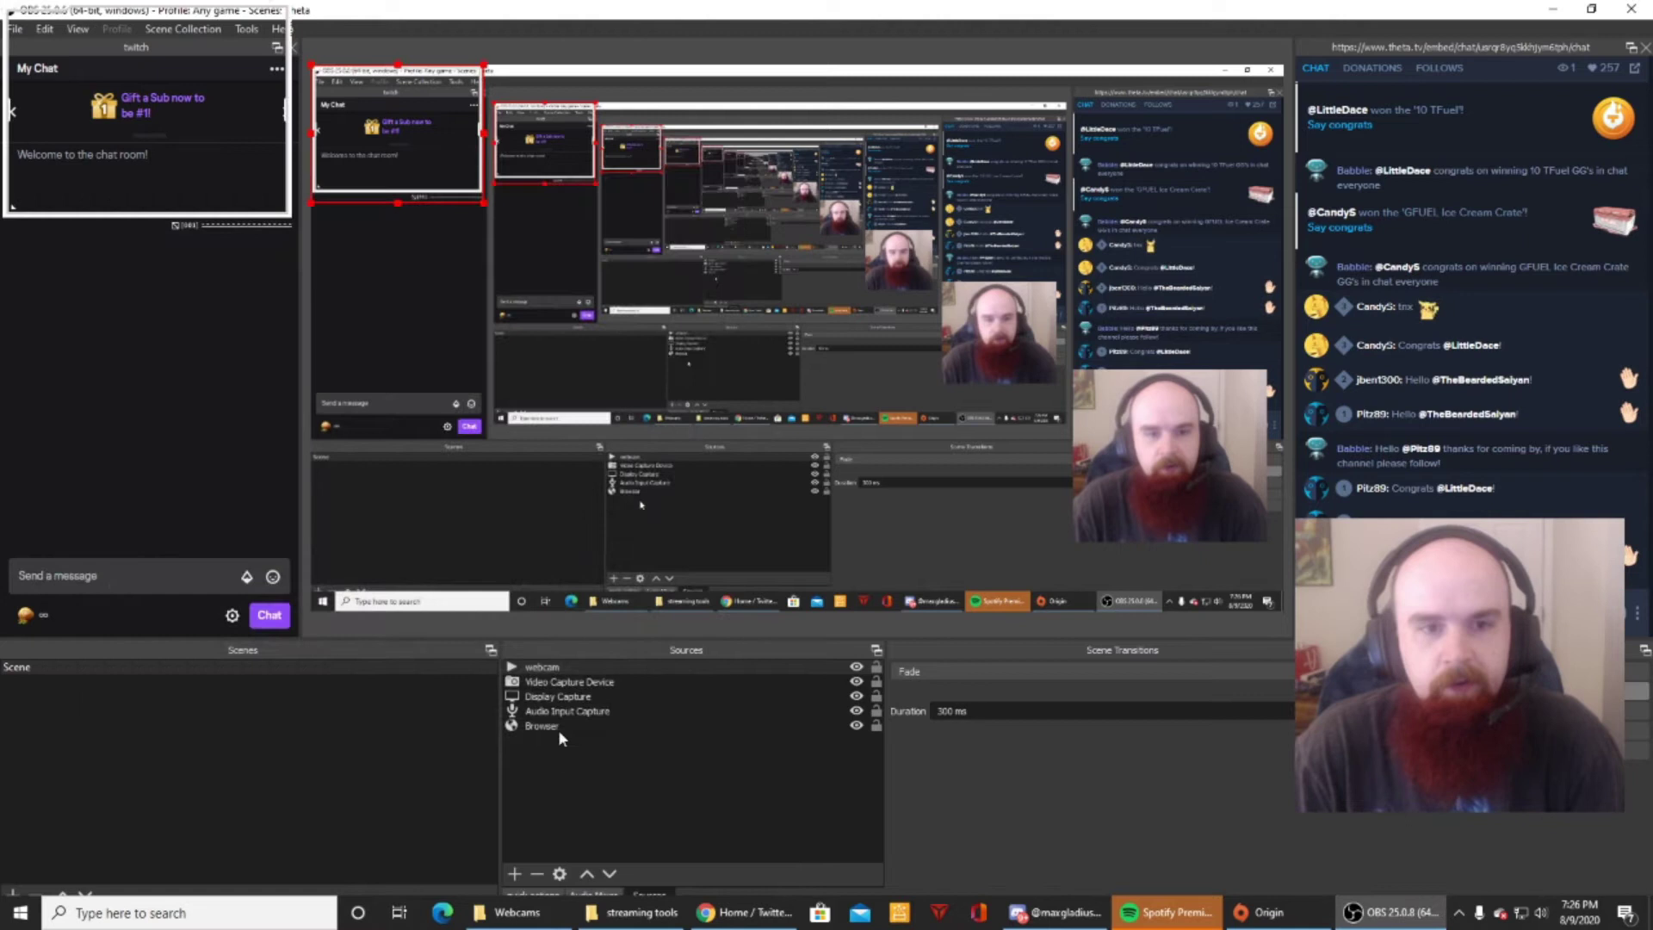
pyautogui.moveTo(370, 123); pyautogui.dragTo(973, 447)
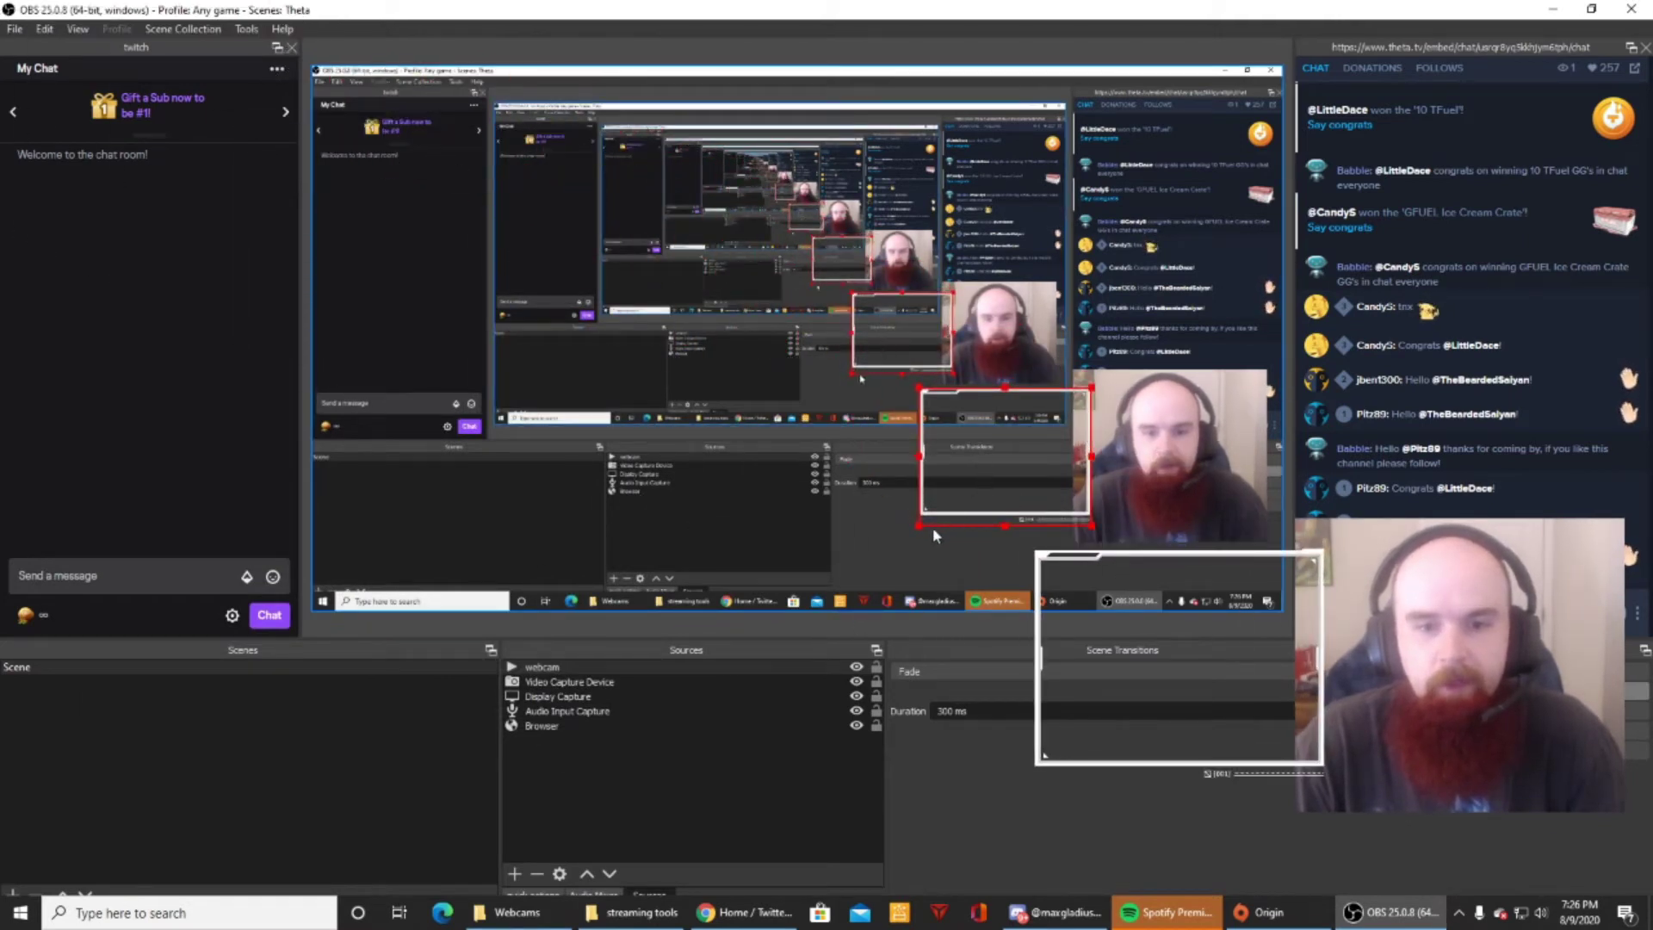
pyautogui.moveTo(919, 527); pyautogui.dragTo(1121, 482)
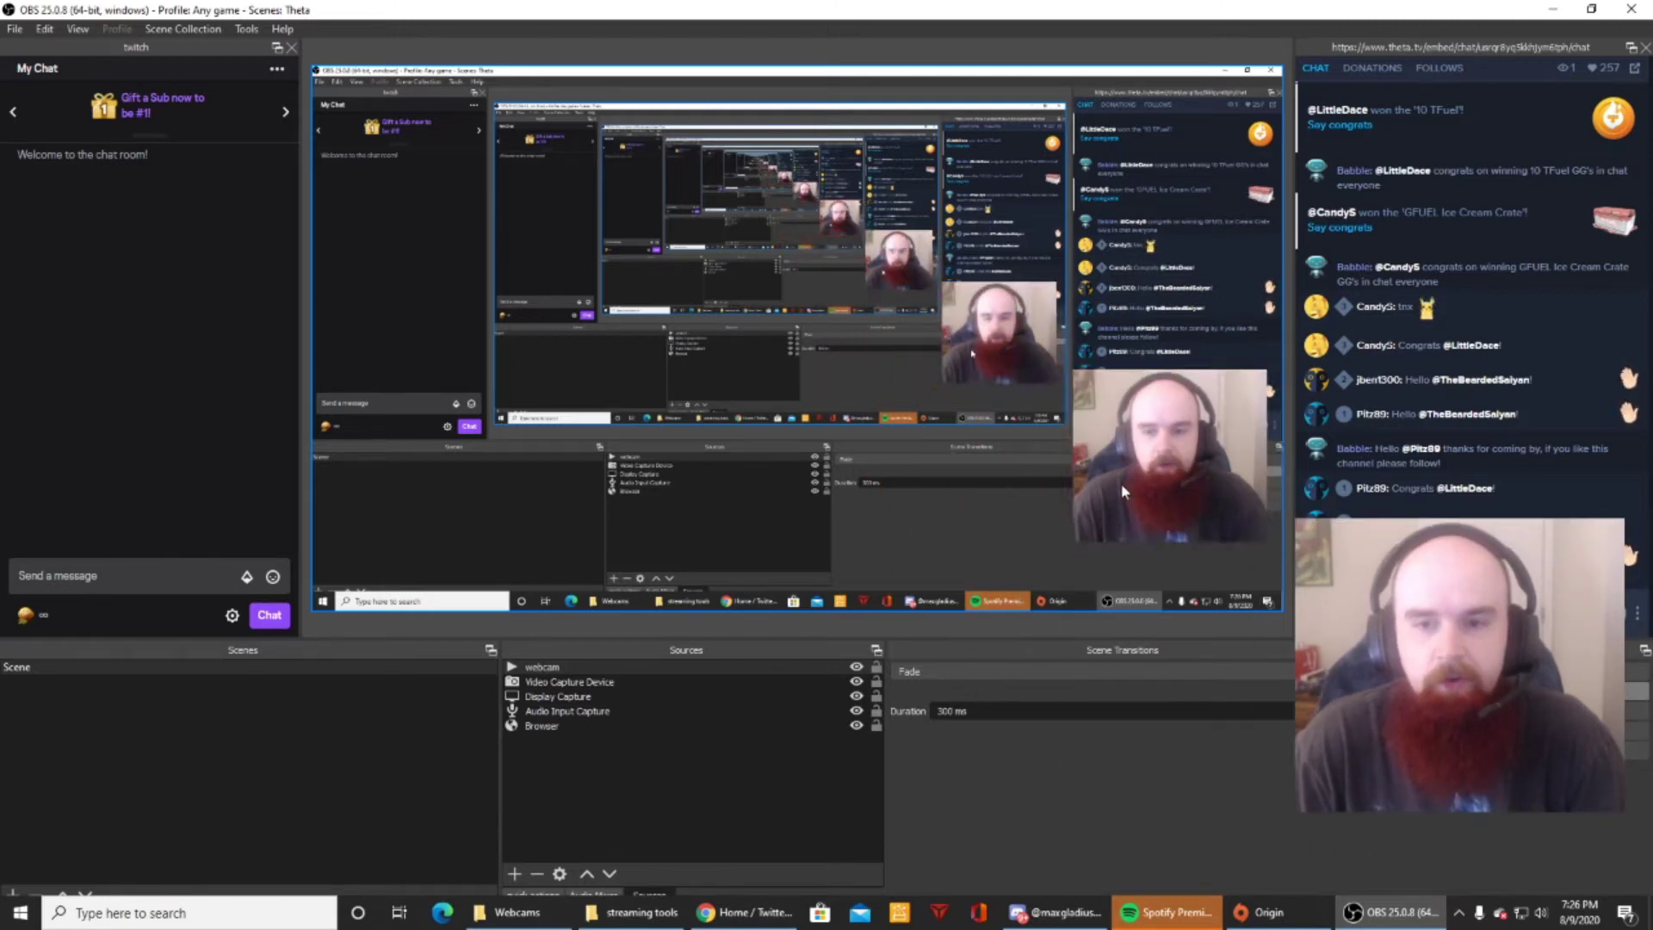
# Turn on Loop for the webcam media source and adjust the frame overlay's placement around the webcam feed
pyautogui.rightClick(570, 669)
pyautogui.click(608, 654)
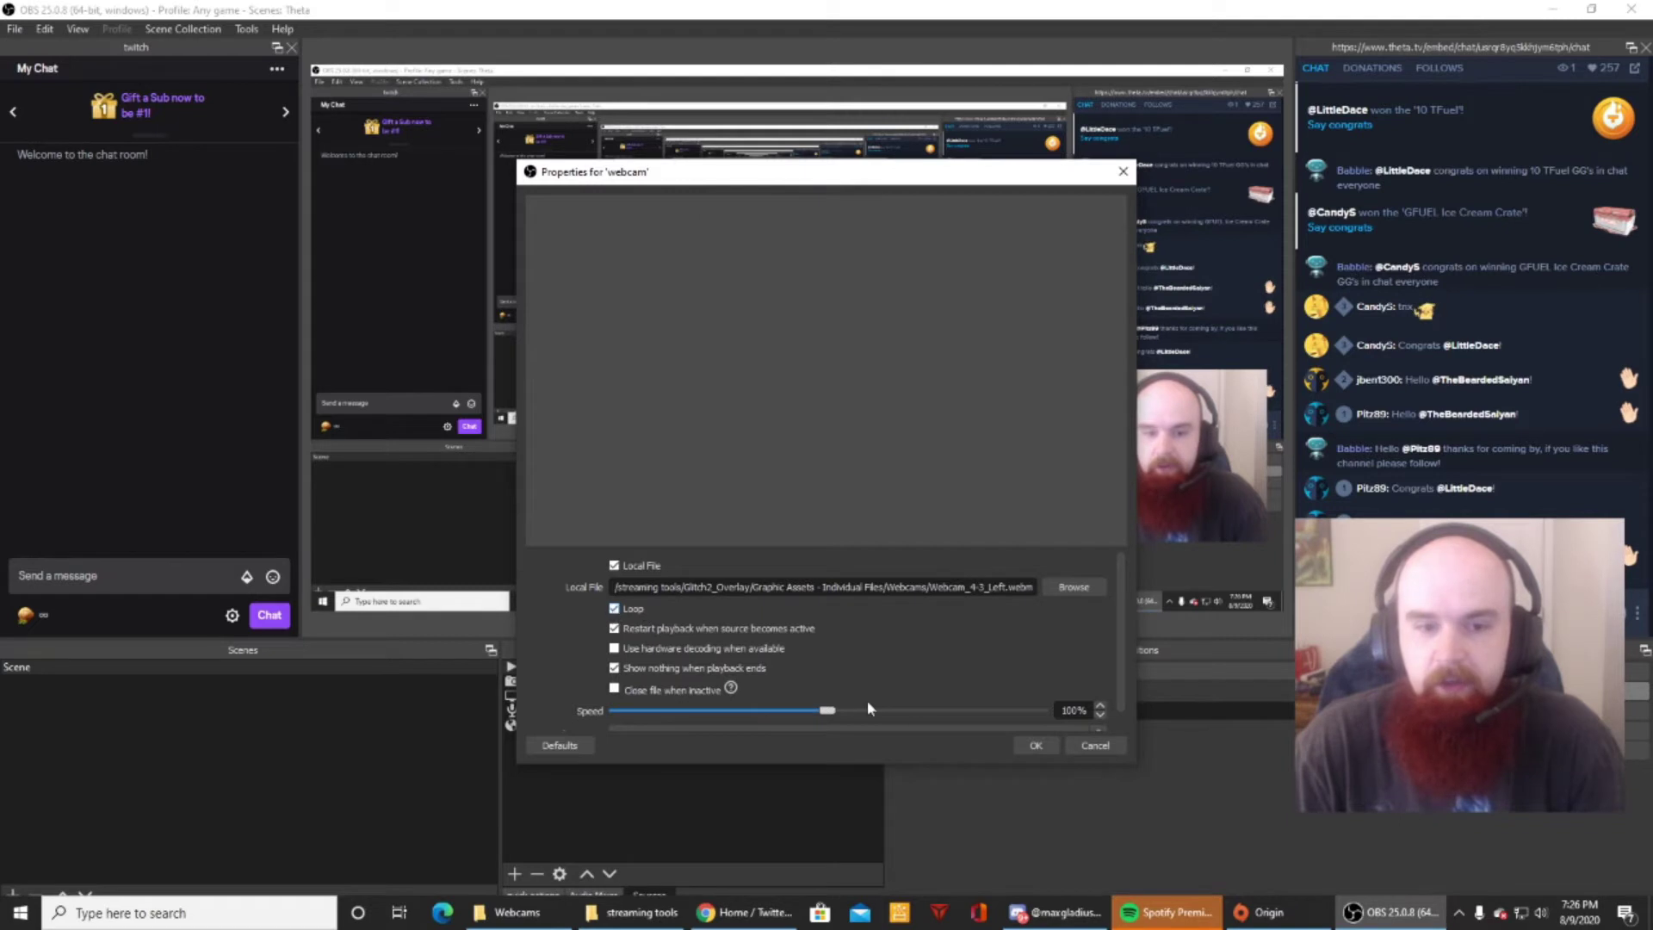
pyautogui.click(1034, 746)
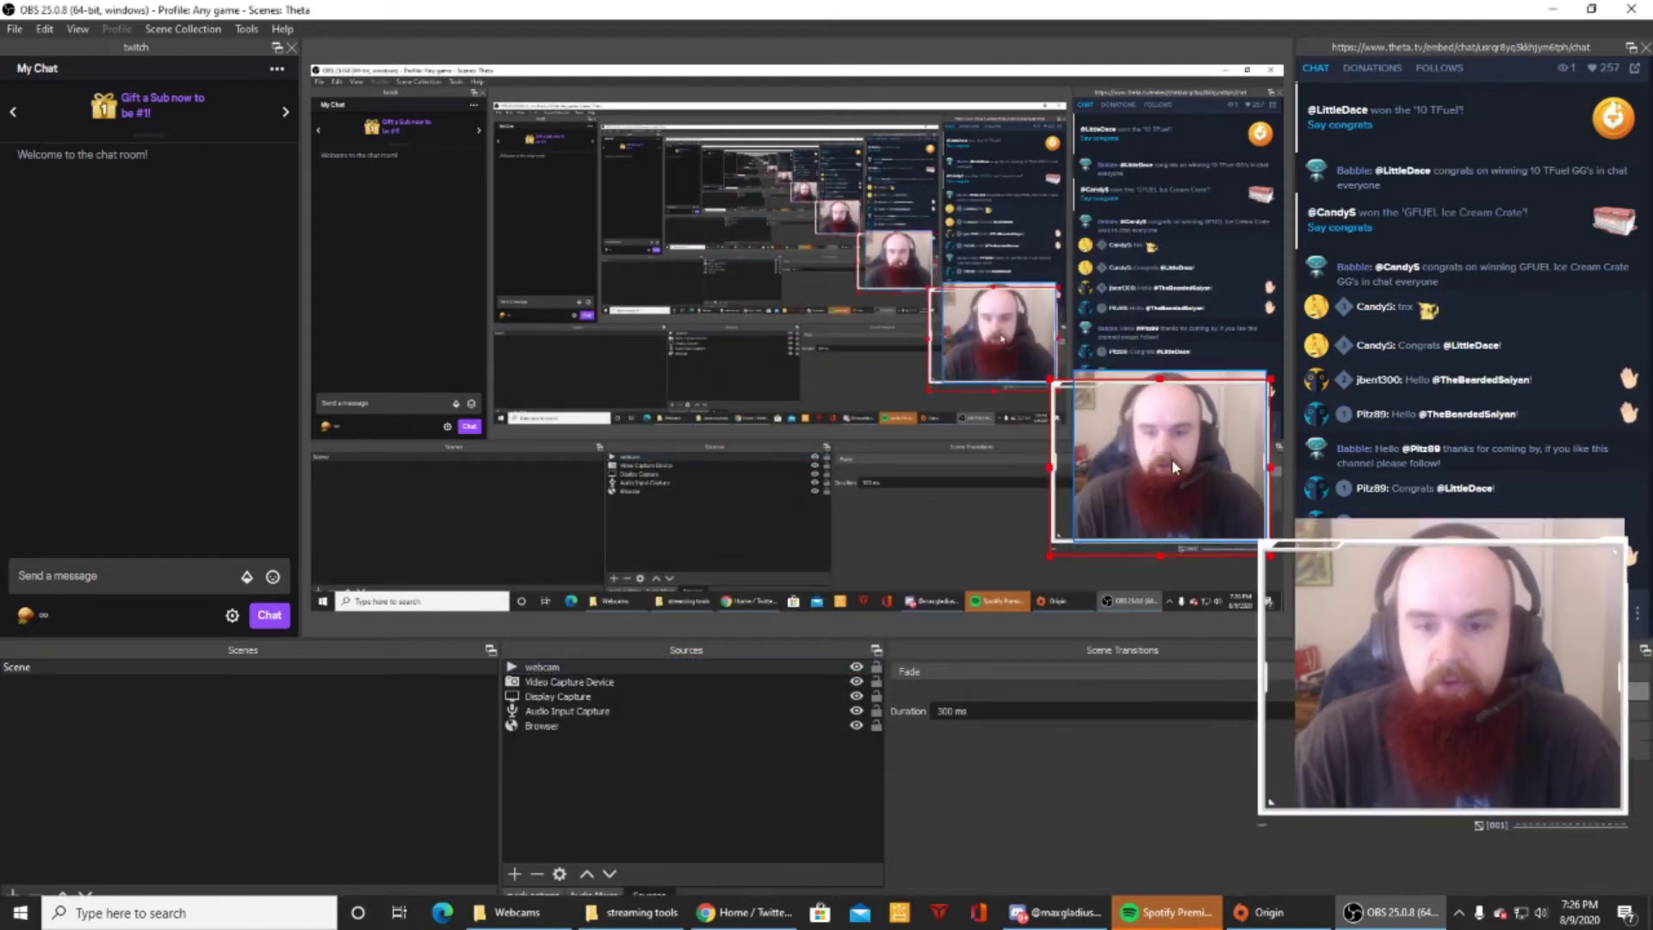
pyautogui.moveTo(1065, 389)
pyautogui.mouseDown()
pyautogui.moveTo(1046, 364)
pyautogui.moveTo(1059, 392)
pyautogui.mouseUp()
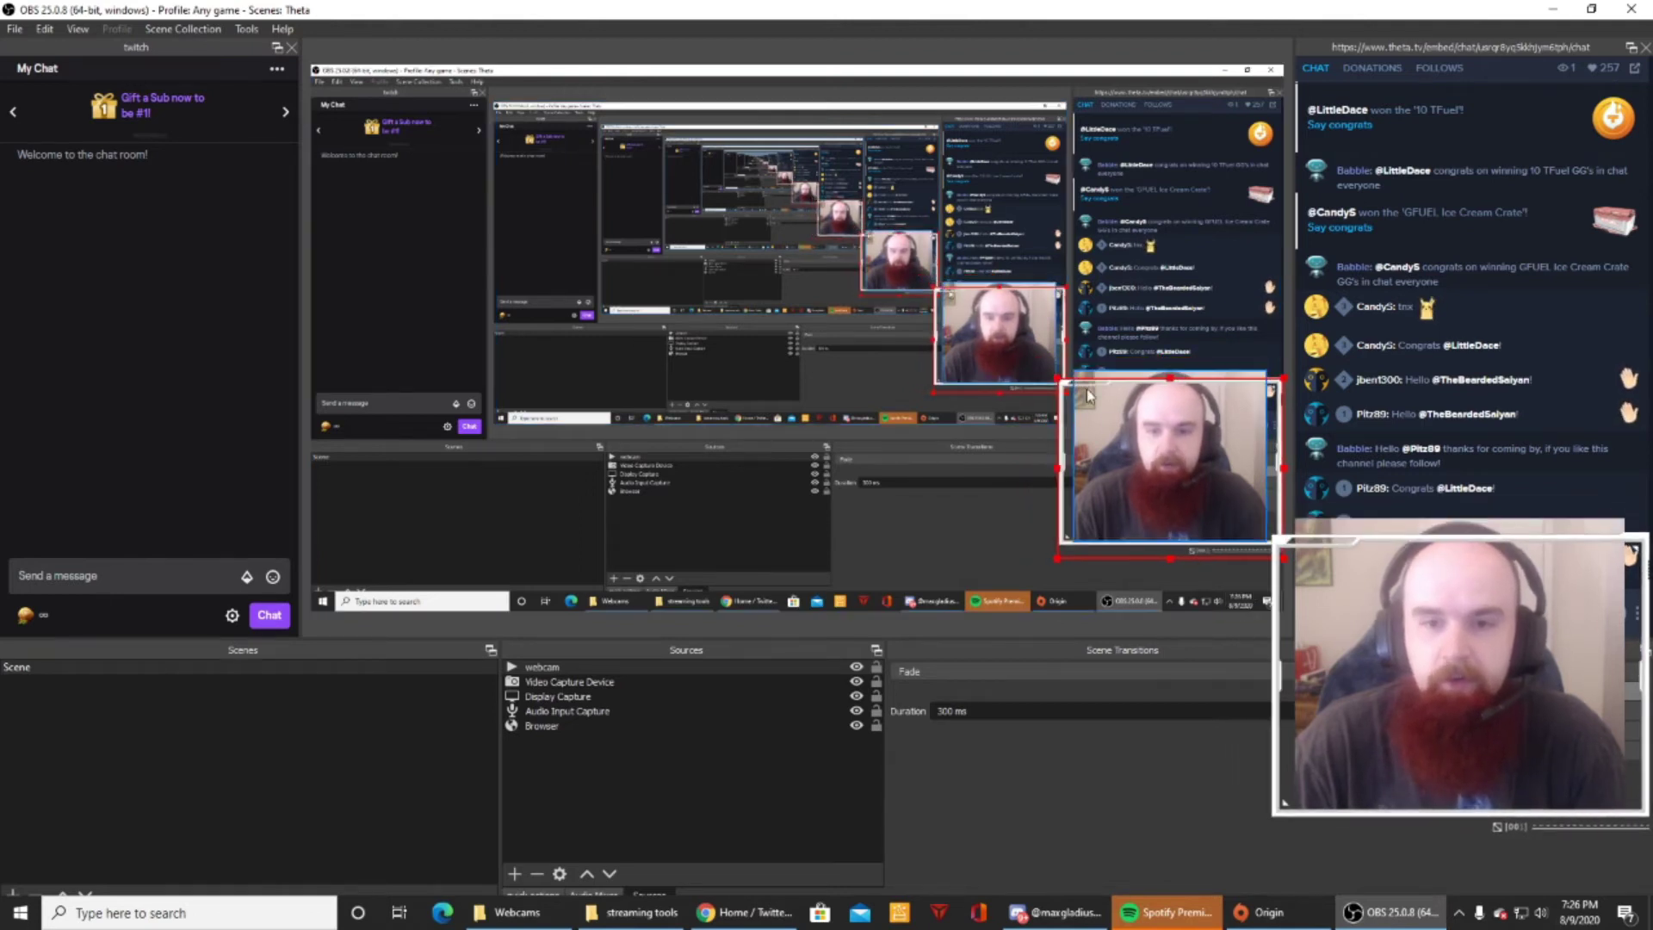
# Reposition and resize the webcam feed inside the frame overlay, and adjust the overlay's placement around it
pyautogui.moveTo(1112, 455)
pyautogui.mouseDown()
pyautogui.moveTo(1098, 437)
pyautogui.moveTo(1121, 466)
pyautogui.mouseUp()
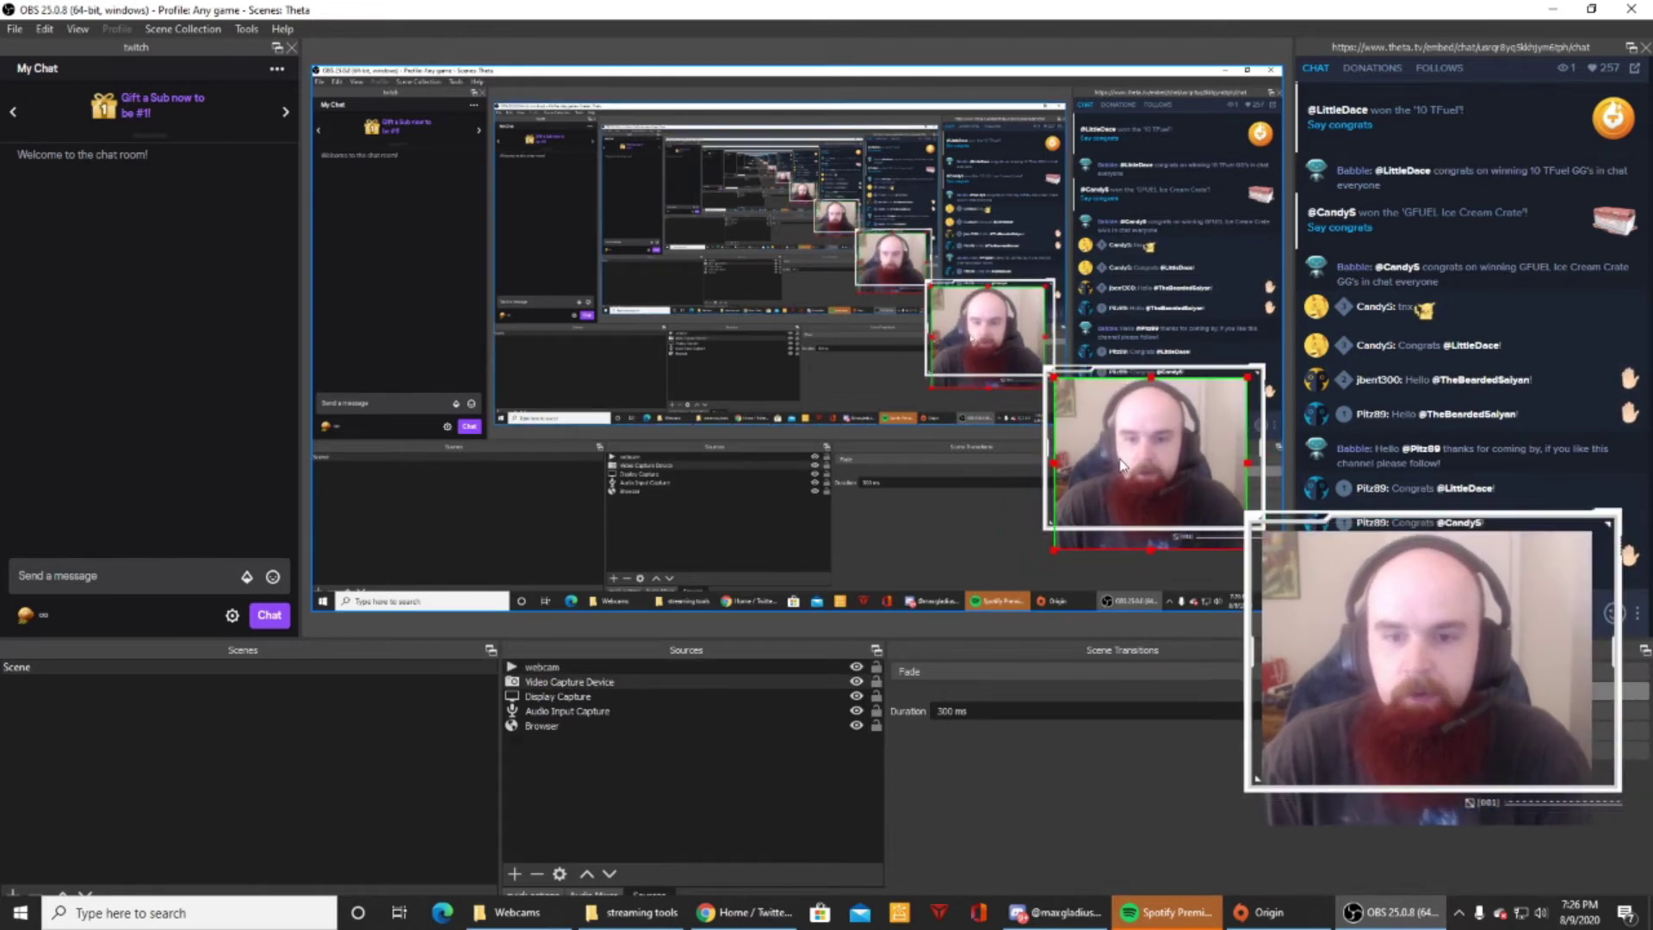
pyautogui.moveTo(1220, 396)
pyautogui.mouseDown()
pyautogui.moveTo(1199, 424)
pyautogui.moveTo(1206, 403)
pyautogui.mouseUp()
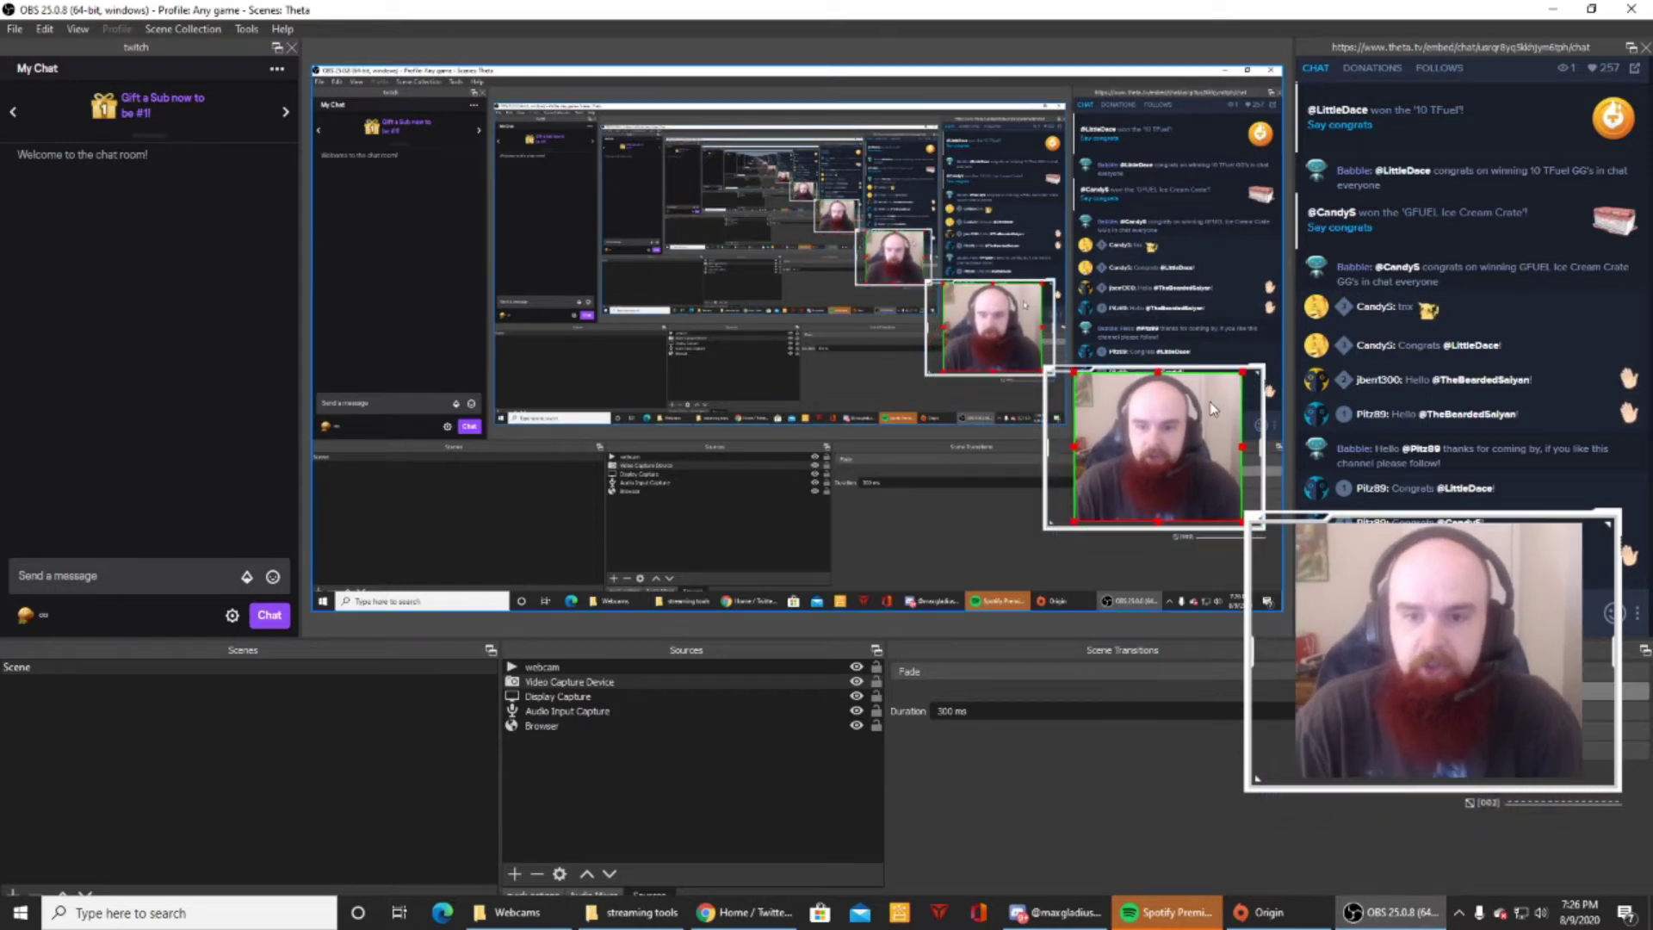
pyautogui.click(1045, 449)
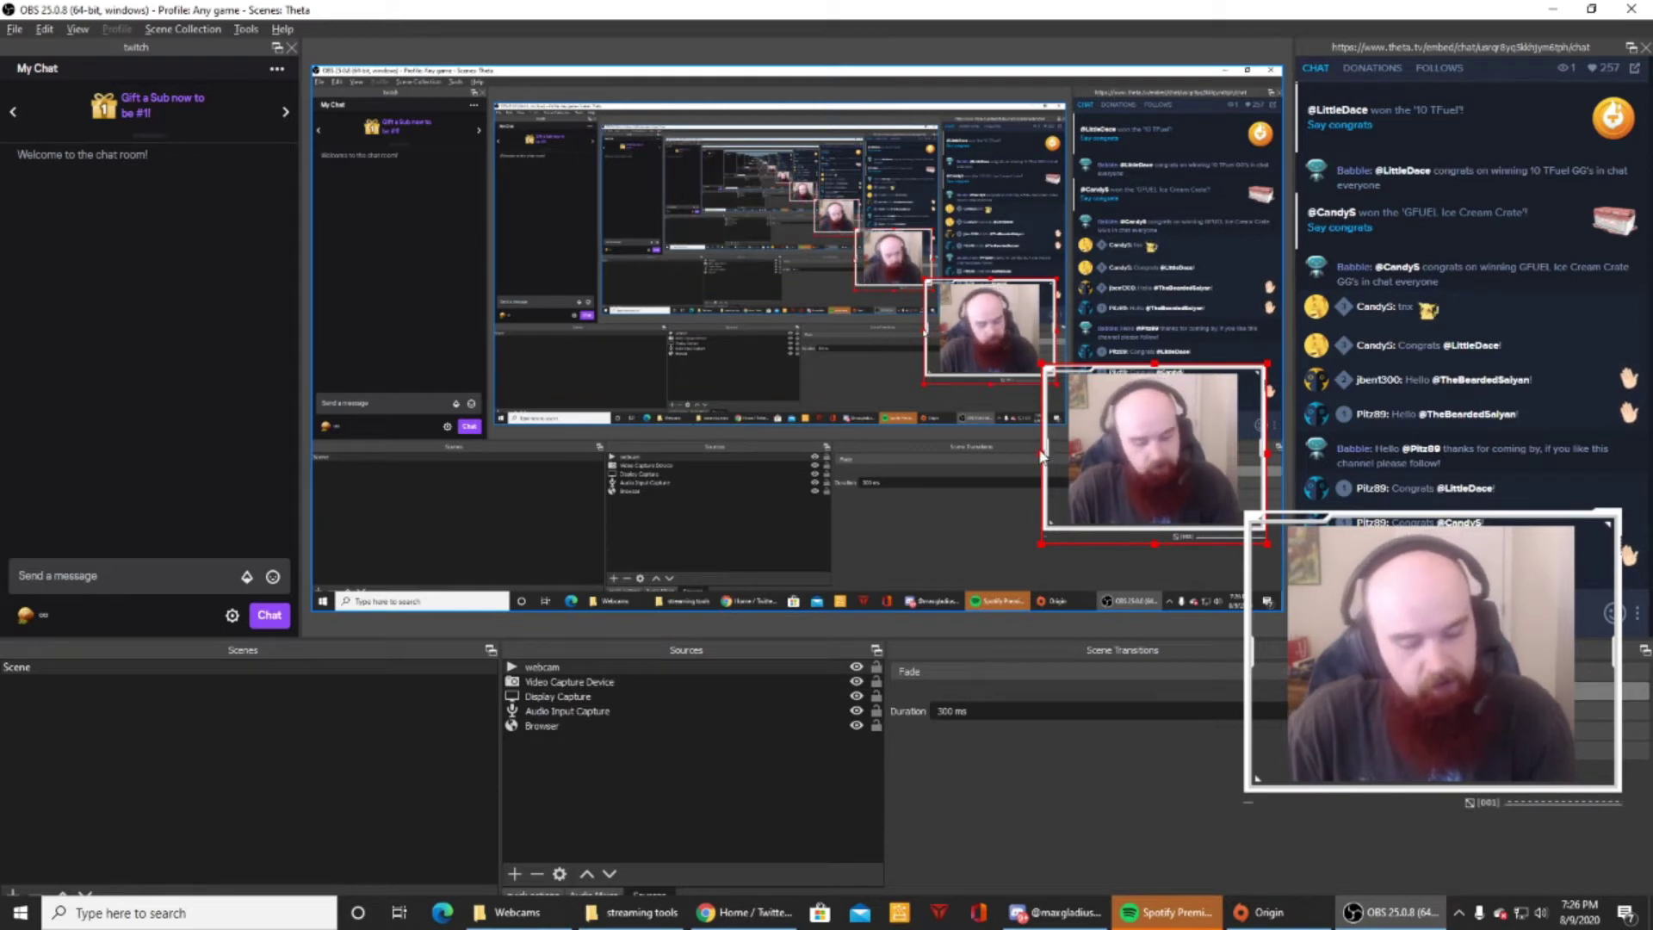
pyautogui.moveTo(1041, 454); pyautogui.dragTo(1068, 463)
pyautogui.moveTo(1055, 453); pyautogui.dragTo(1040, 460)
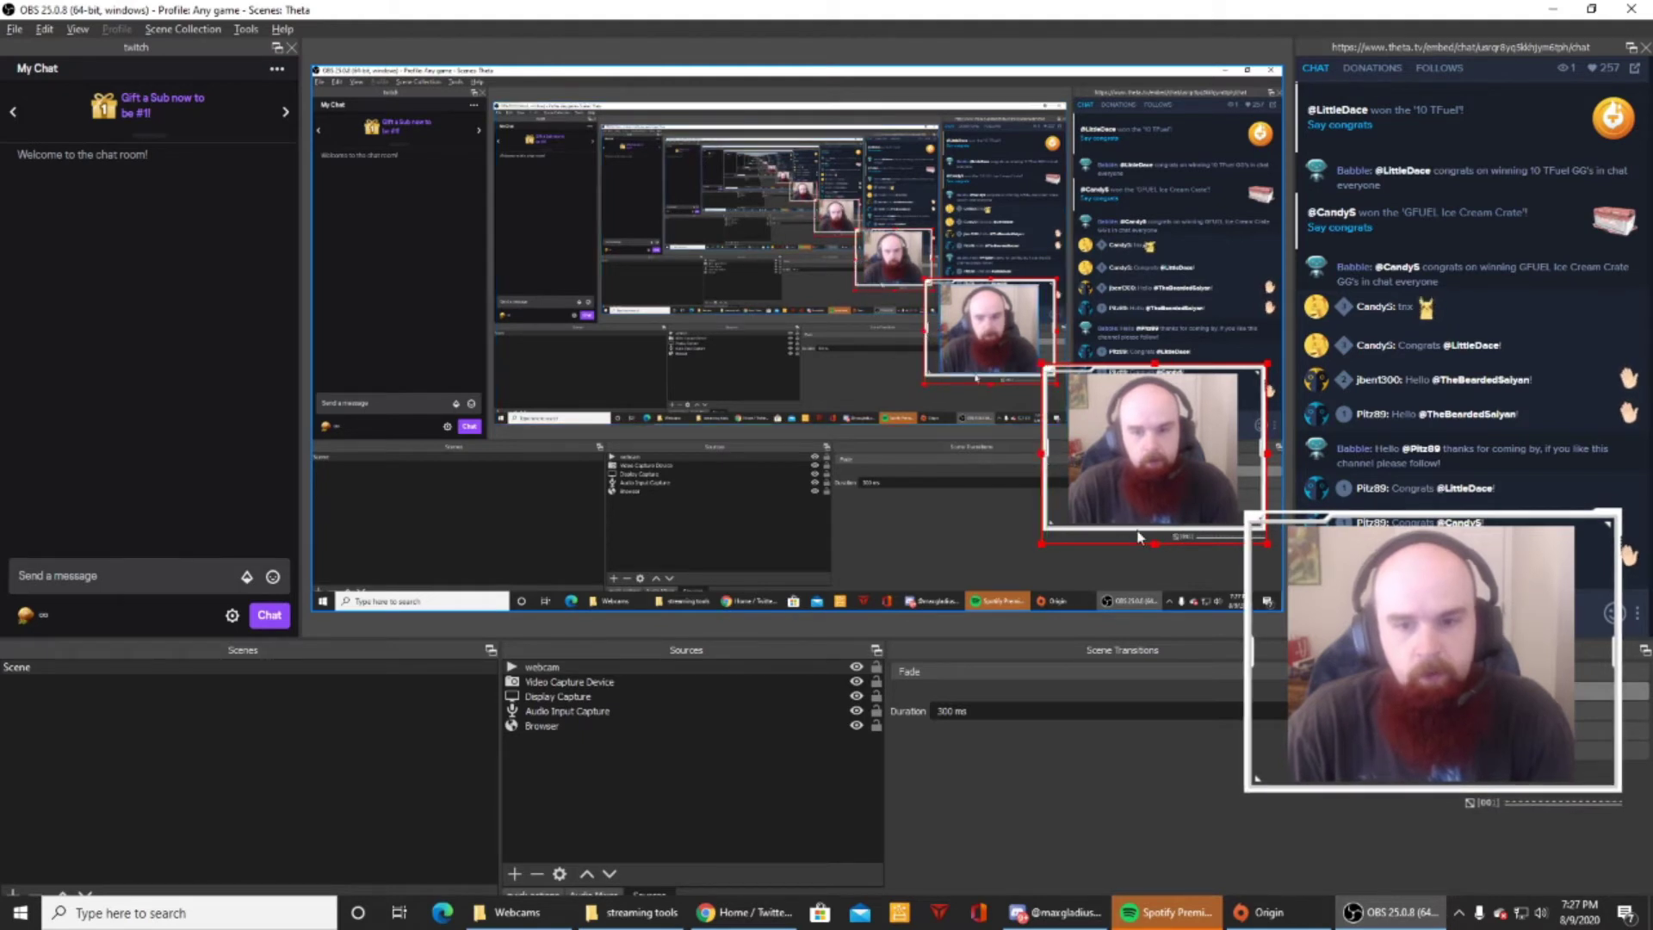
pyautogui.moveTo(1151, 542); pyautogui.dragTo(1152, 529)
# Stretch the webcam feed sideways so it reaches both side edges of the frame overlay, and fine-tune the fit at the bottom edge
pyautogui.click(1183, 465)
pyautogui.moveTo(1240, 461); pyautogui.dragTo(1262, 457)
pyautogui.moveTo(1072, 454); pyautogui.dragTo(1049, 456)
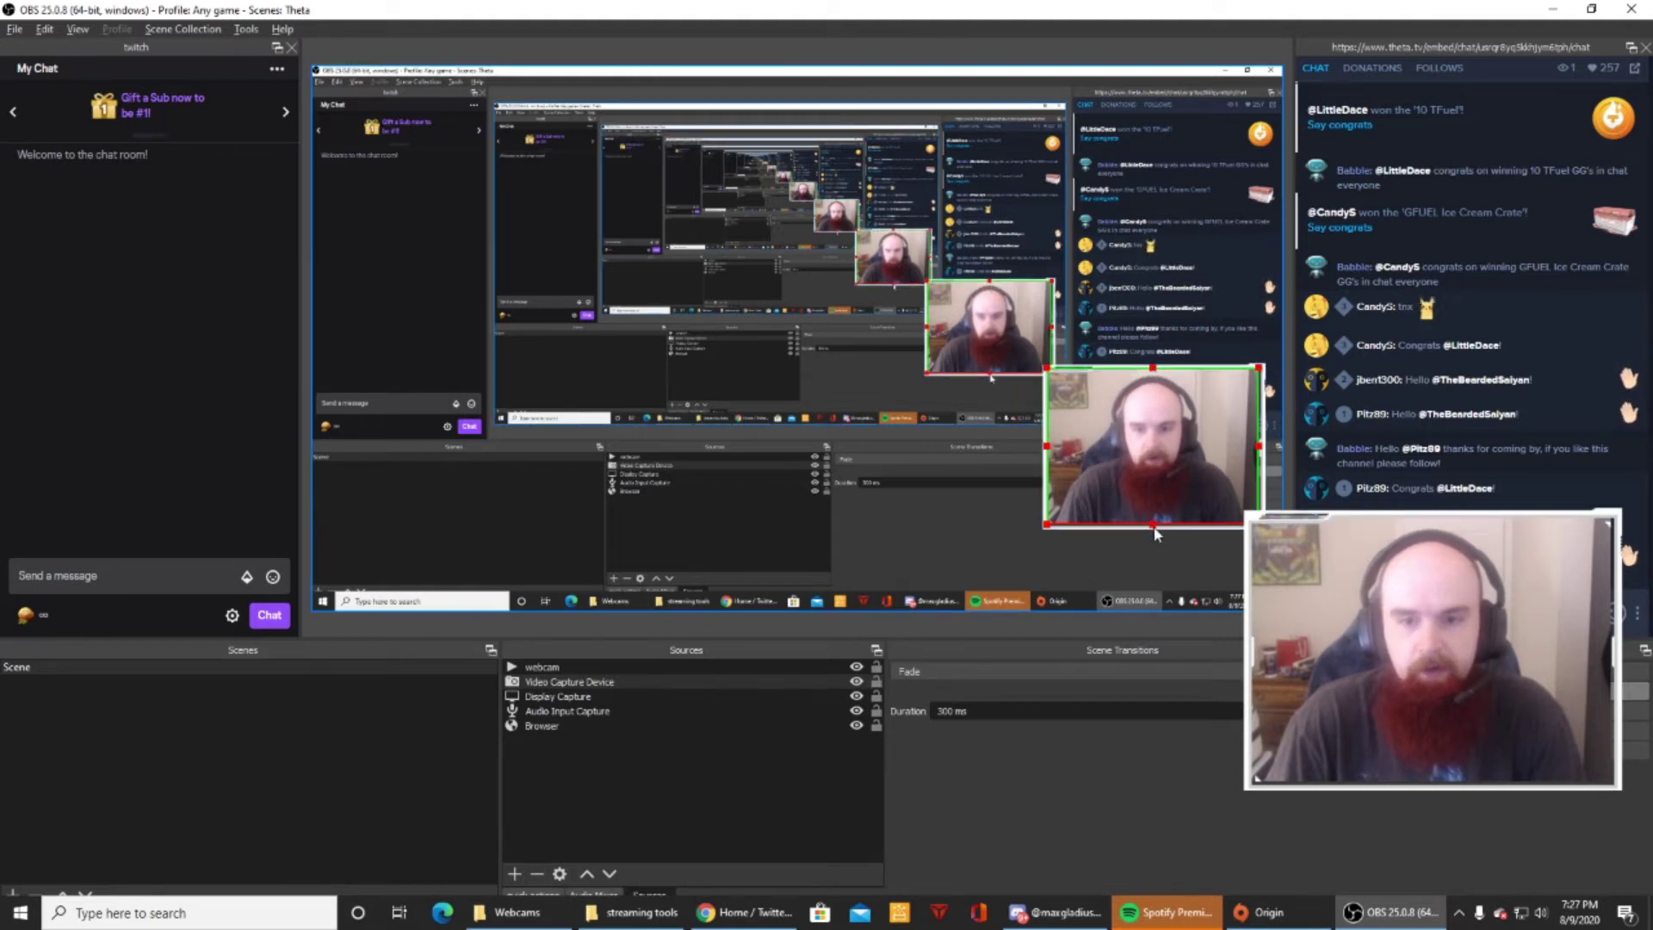
pyautogui.click(1141, 555)
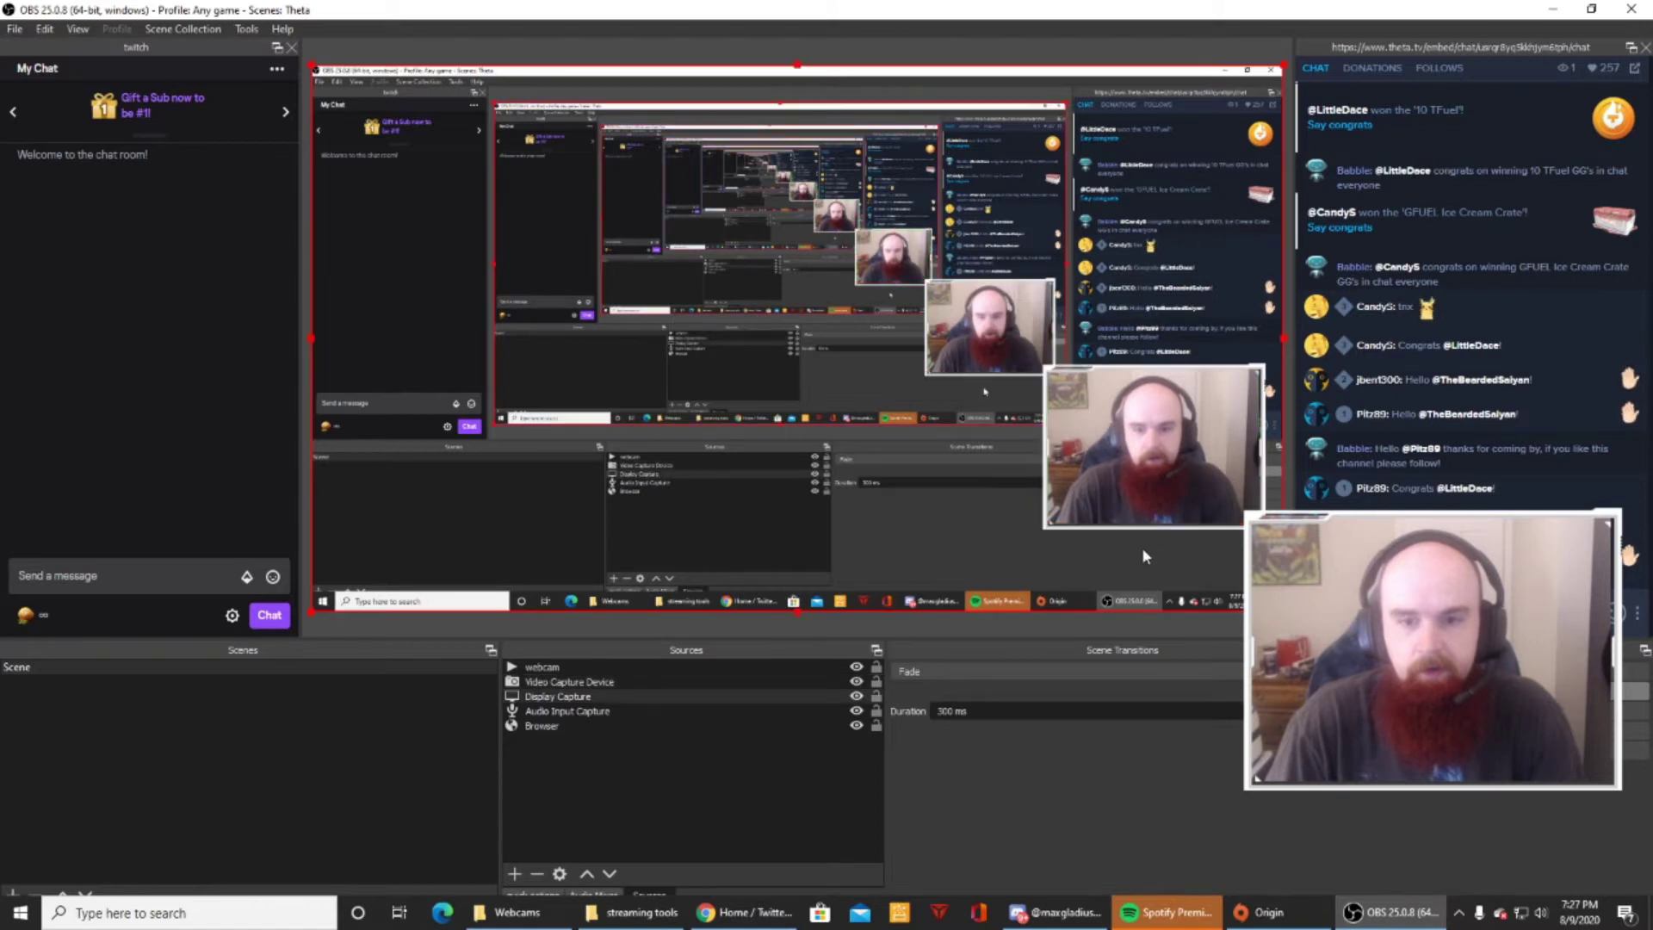
pyautogui.click(1149, 501)
pyautogui.moveTo(1154, 528); pyautogui.dragTo(1155, 466)
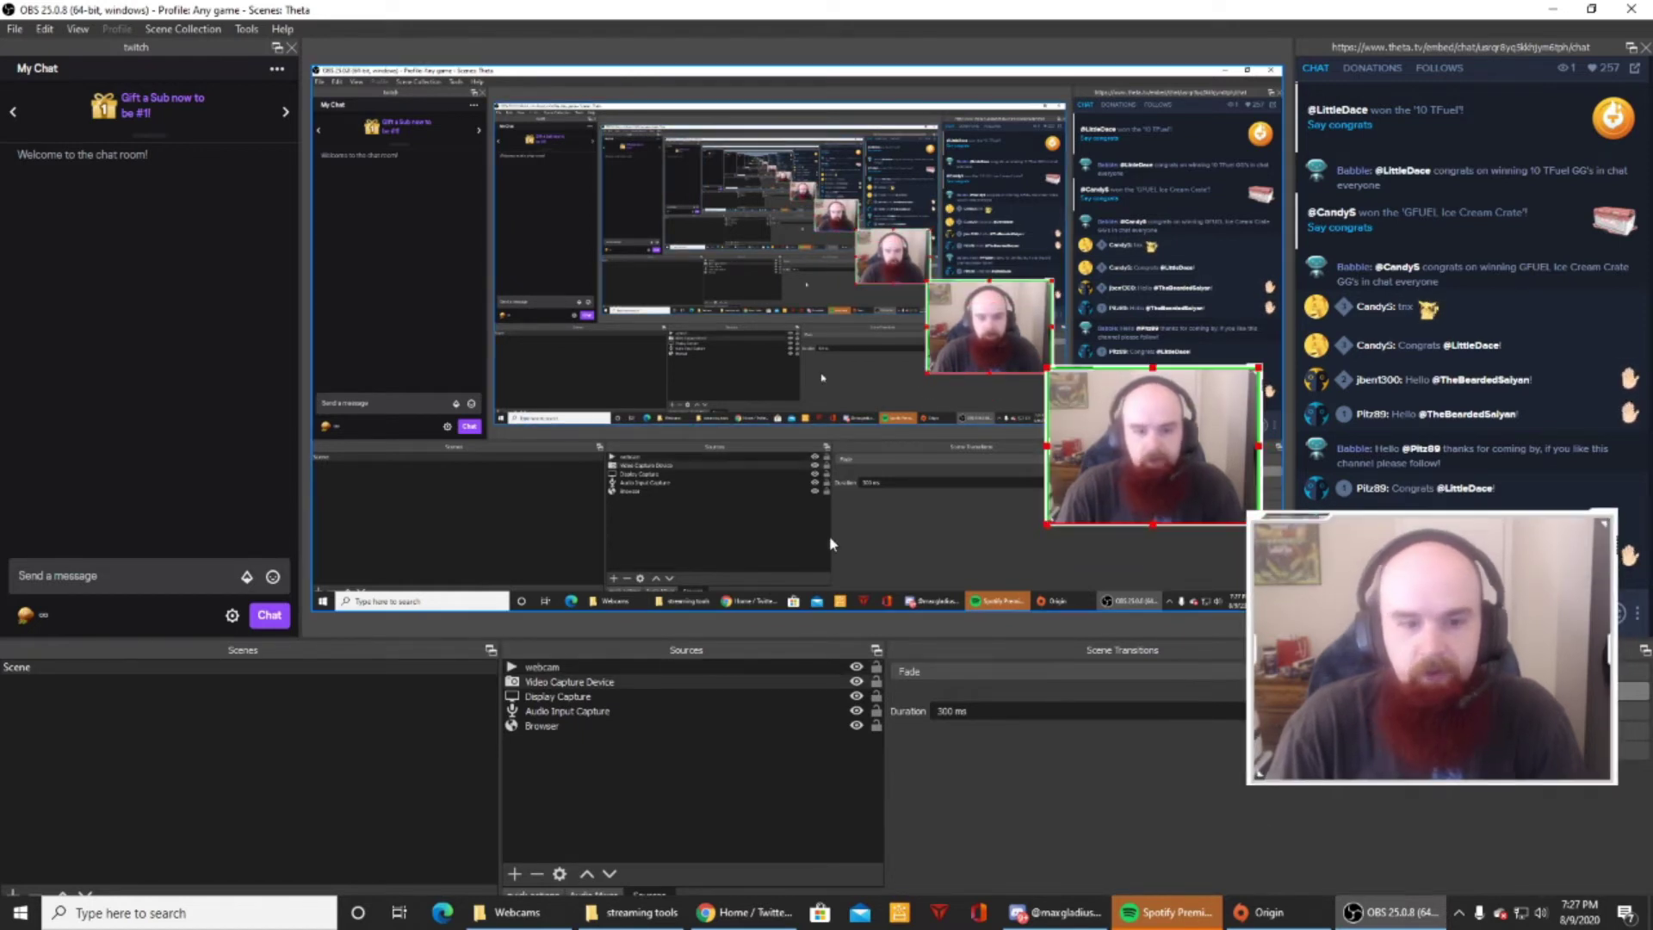
# Group the webcam and Video Capture Device sources, then move the group to the right edge of the scene
pyautogui.click(589, 669)
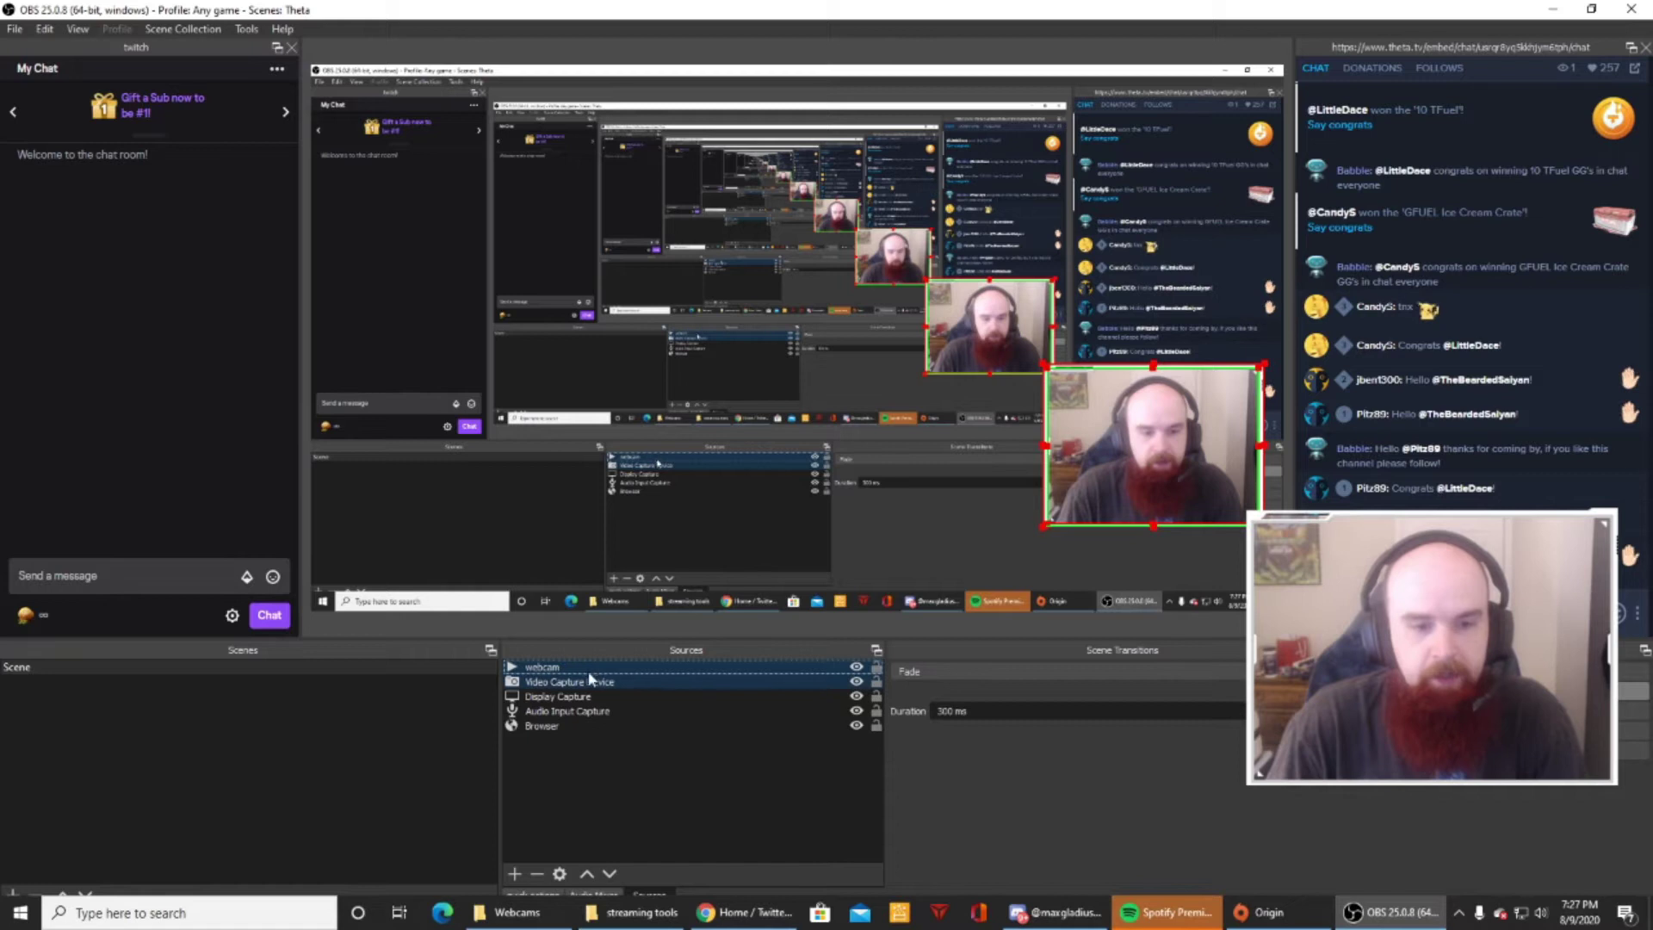
pyautogui.click(592, 683)
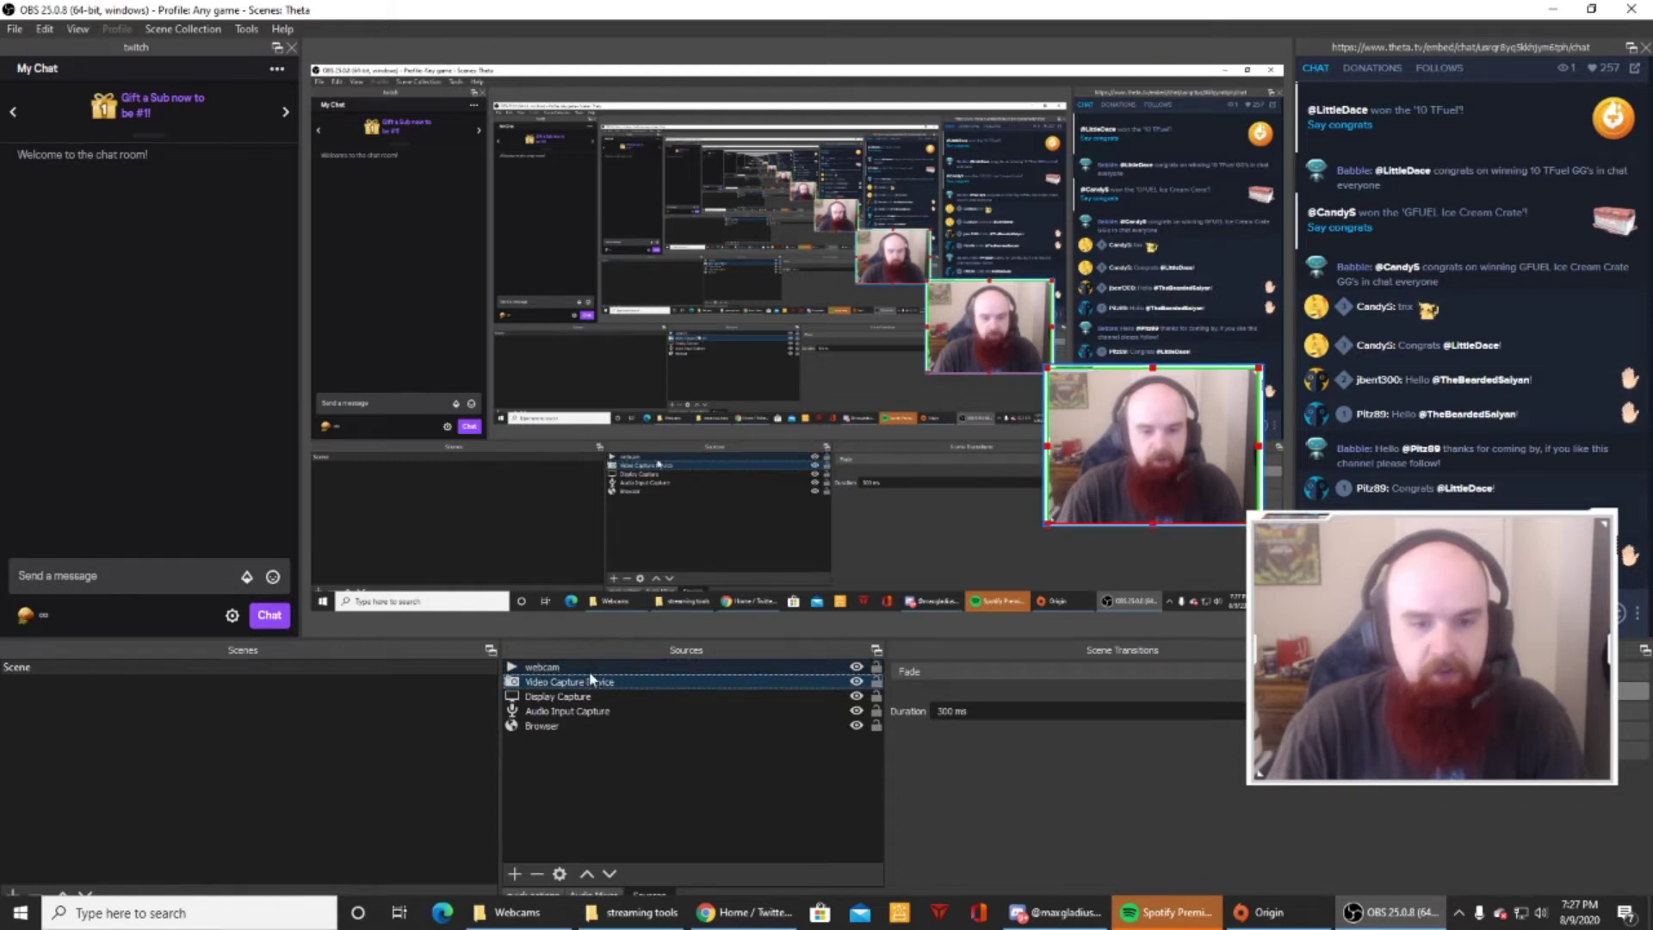
pyautogui.keyDown('ctrl'); pyautogui.click(587, 666); pyautogui.keyUp('ctrl')
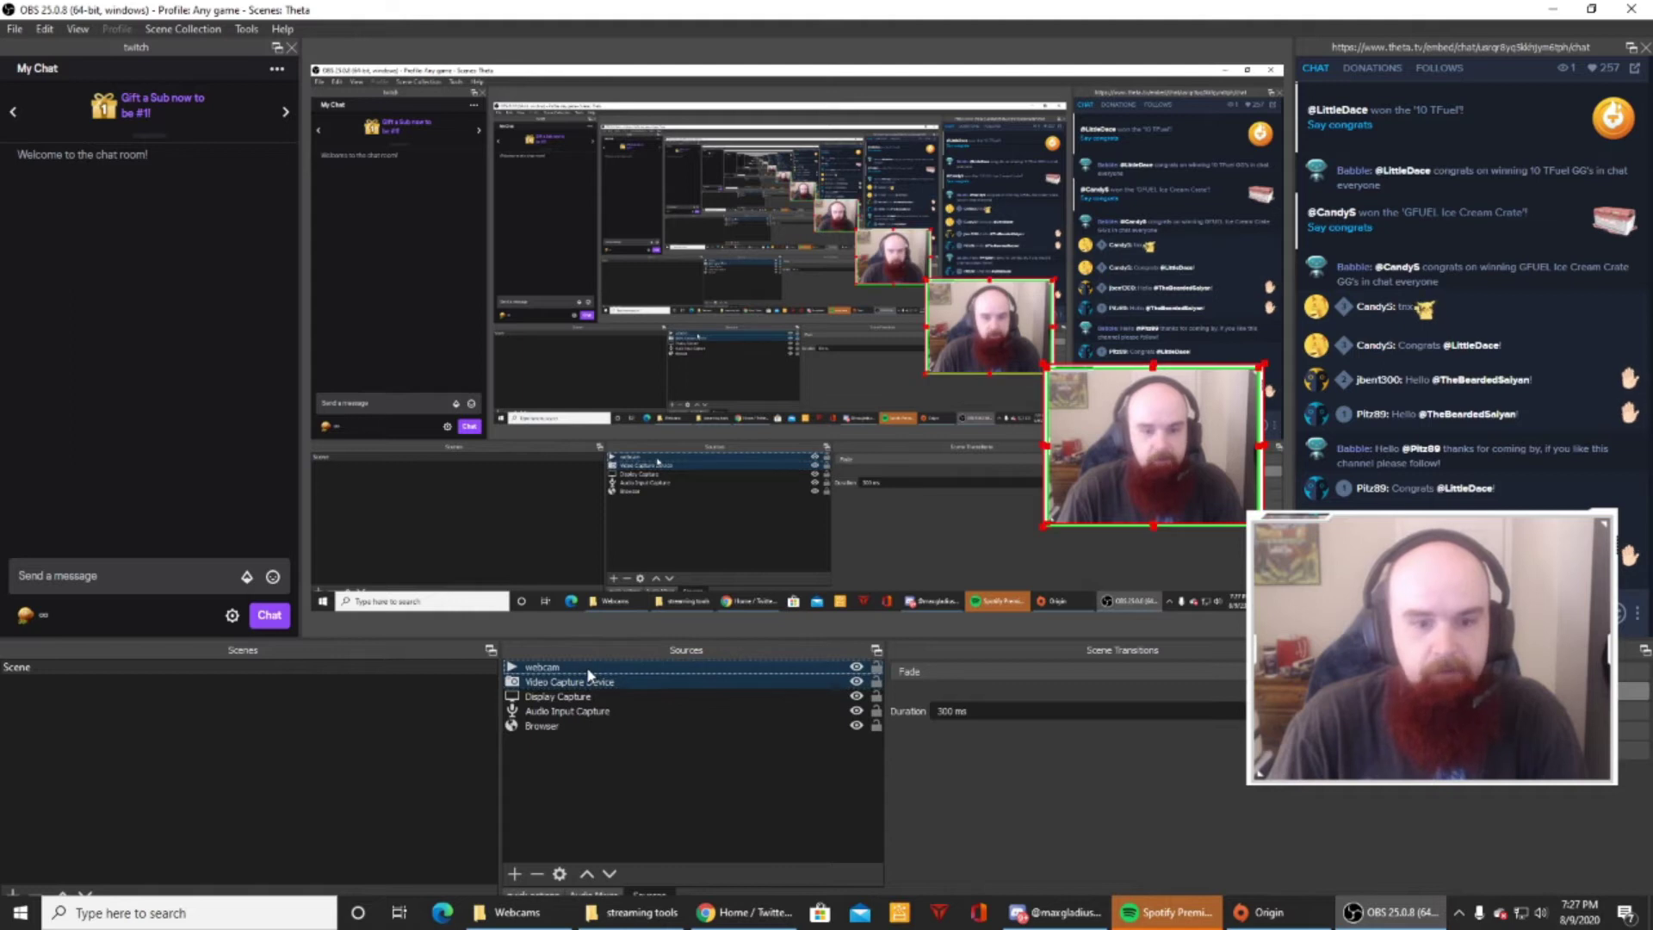
pyautogui.rightClick(587, 666)
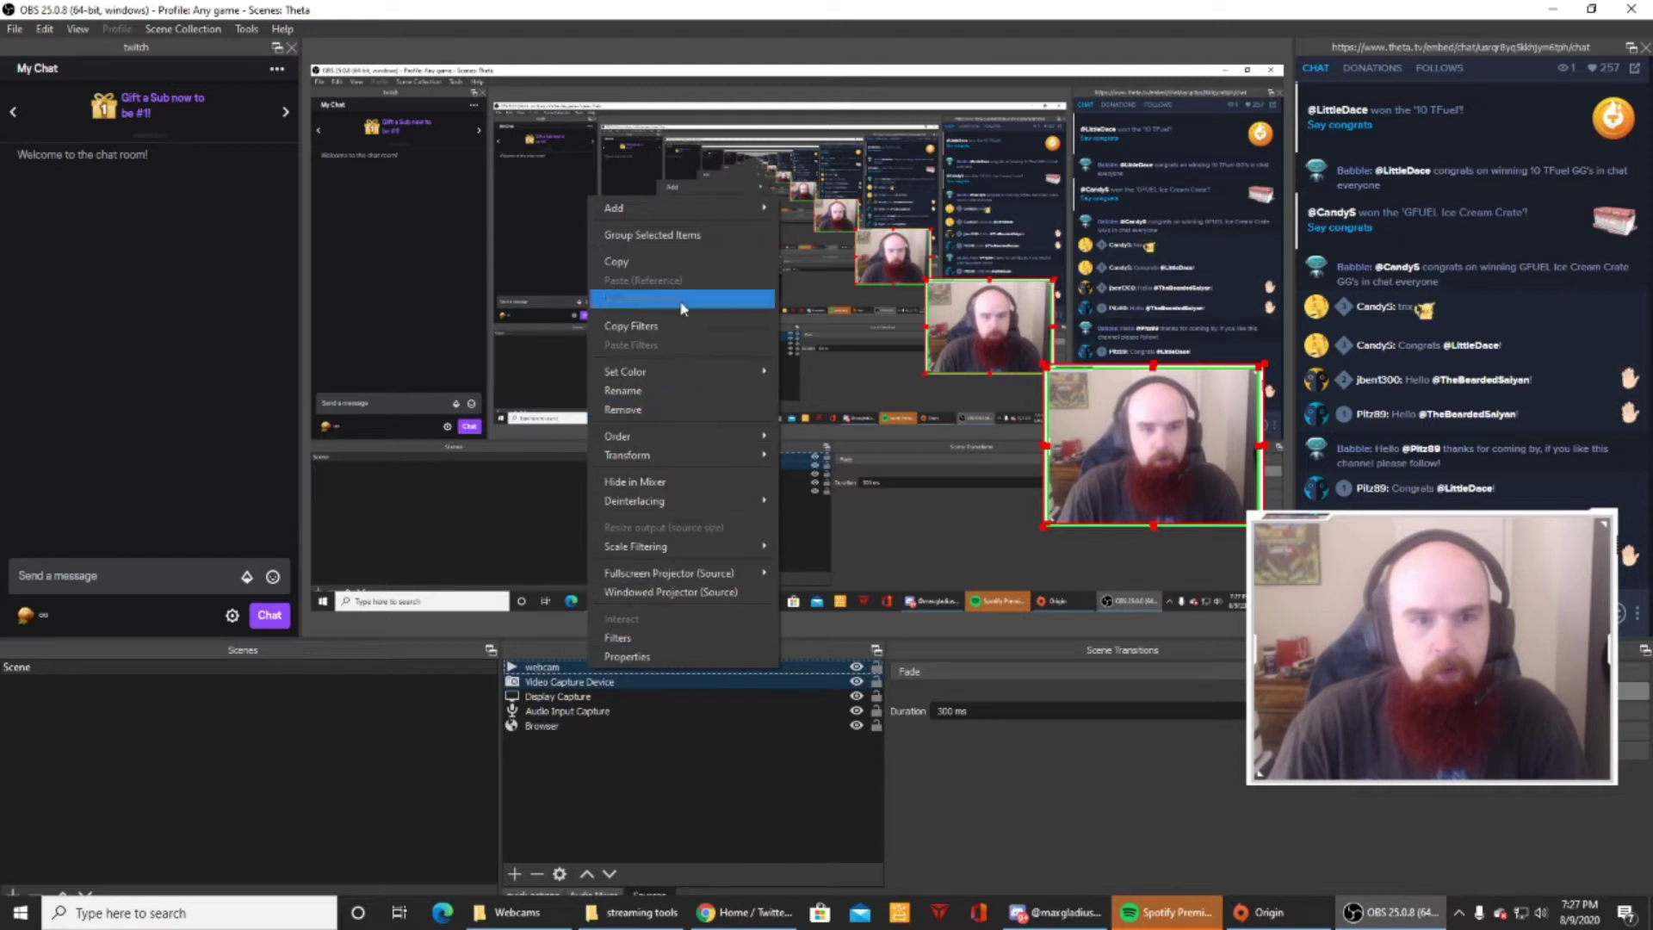
pyautogui.click(698, 237)
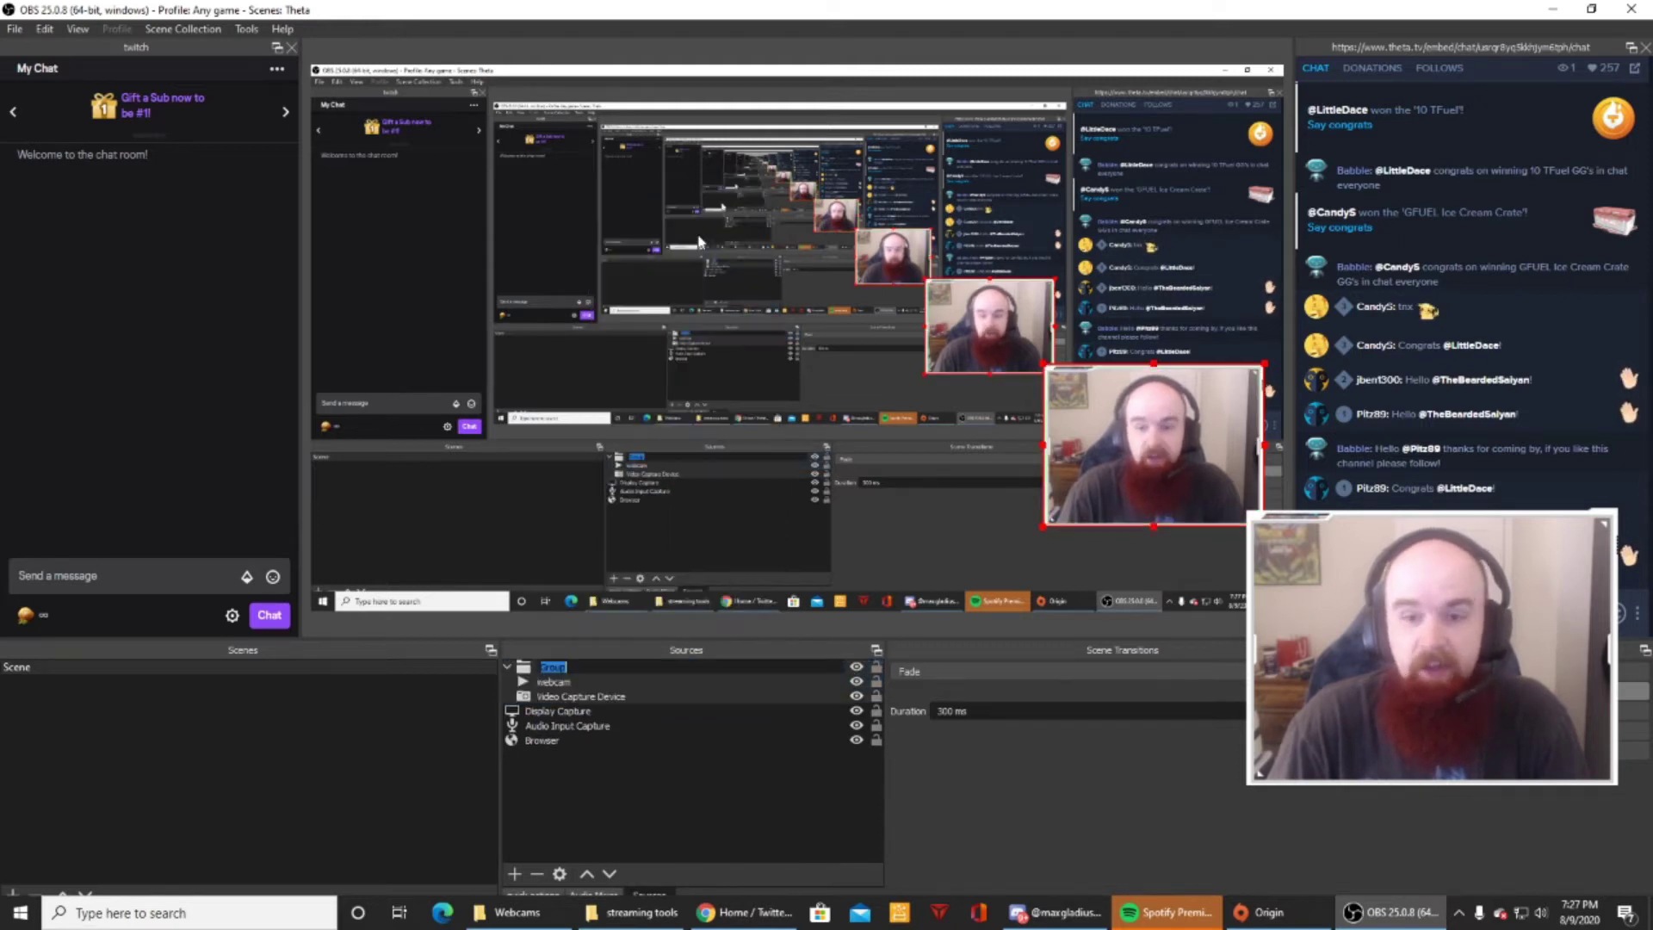
pyautogui.moveTo(1186, 440); pyautogui.dragTo(1148, 437)
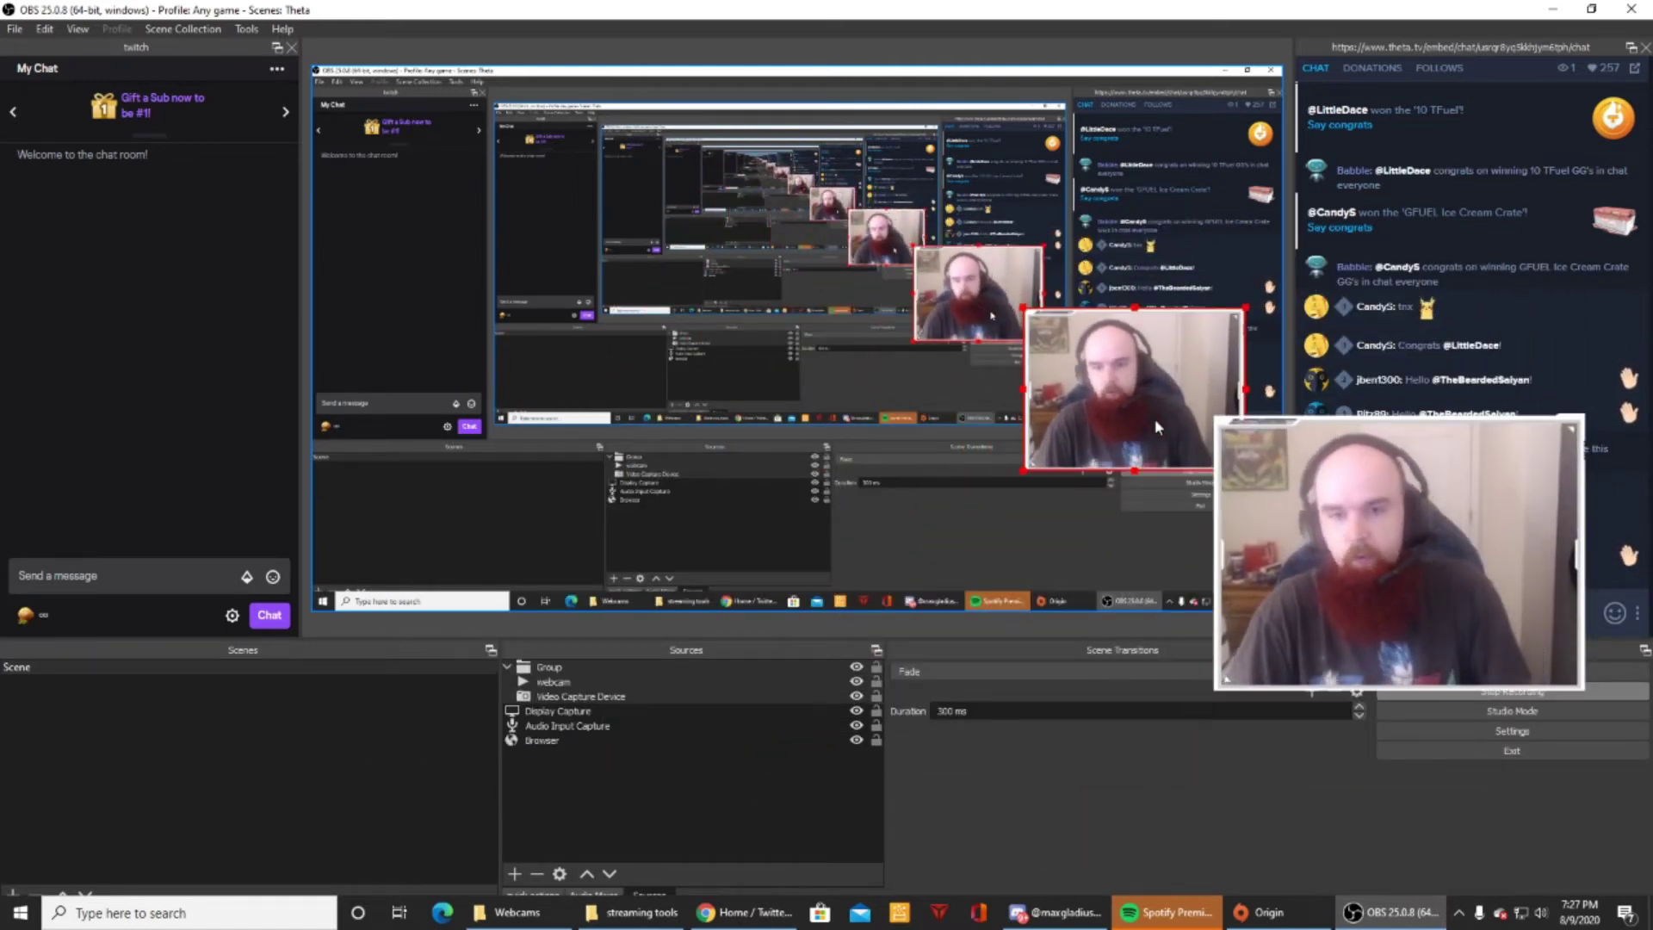
pyautogui.moveTo(1154, 416); pyautogui.dragTo(1198, 380)
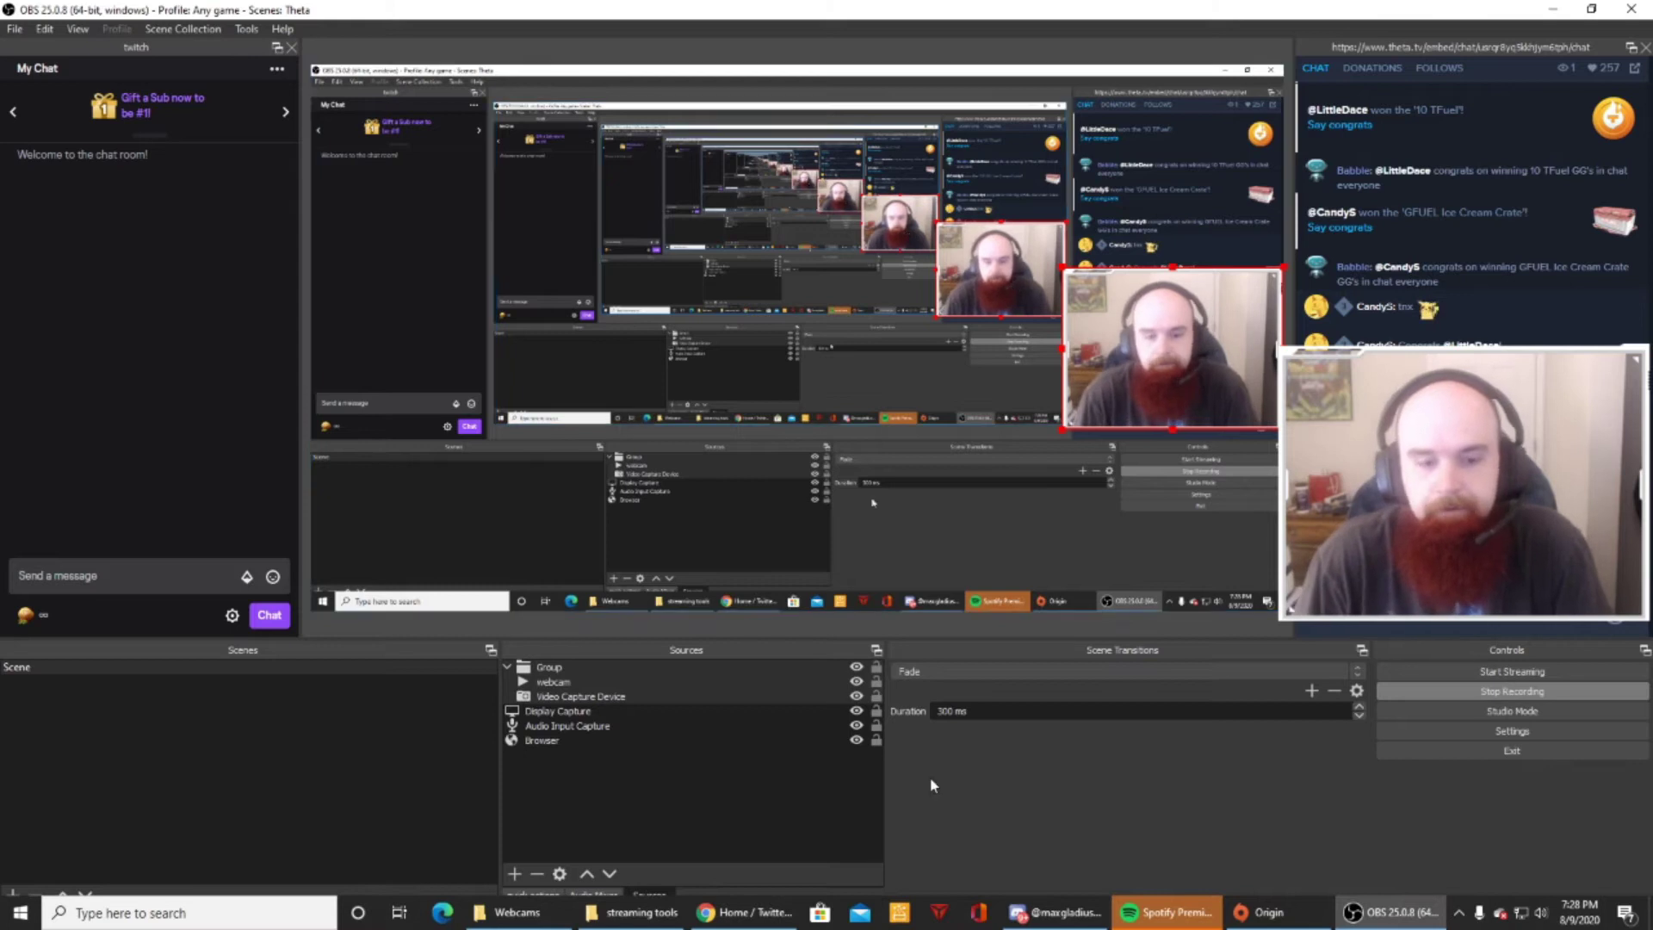
# Switch to a new Chrome window, load streamlabs.com and maximize the window
pyautogui.rightClick(726, 914)
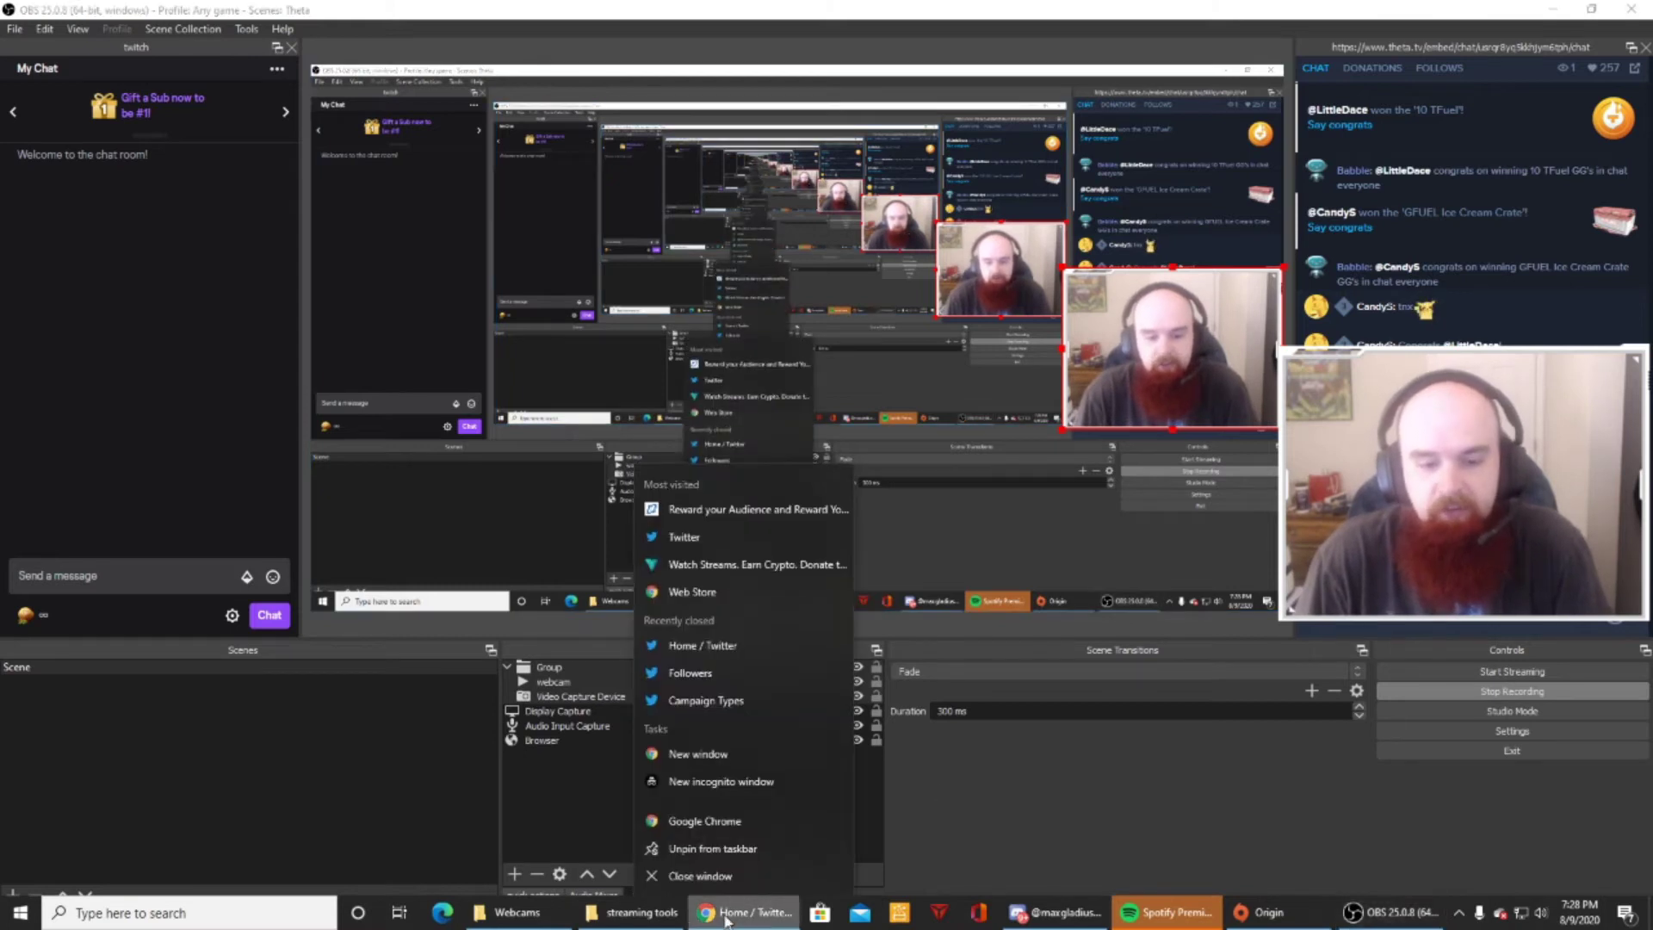
pyautogui.click(737, 754)
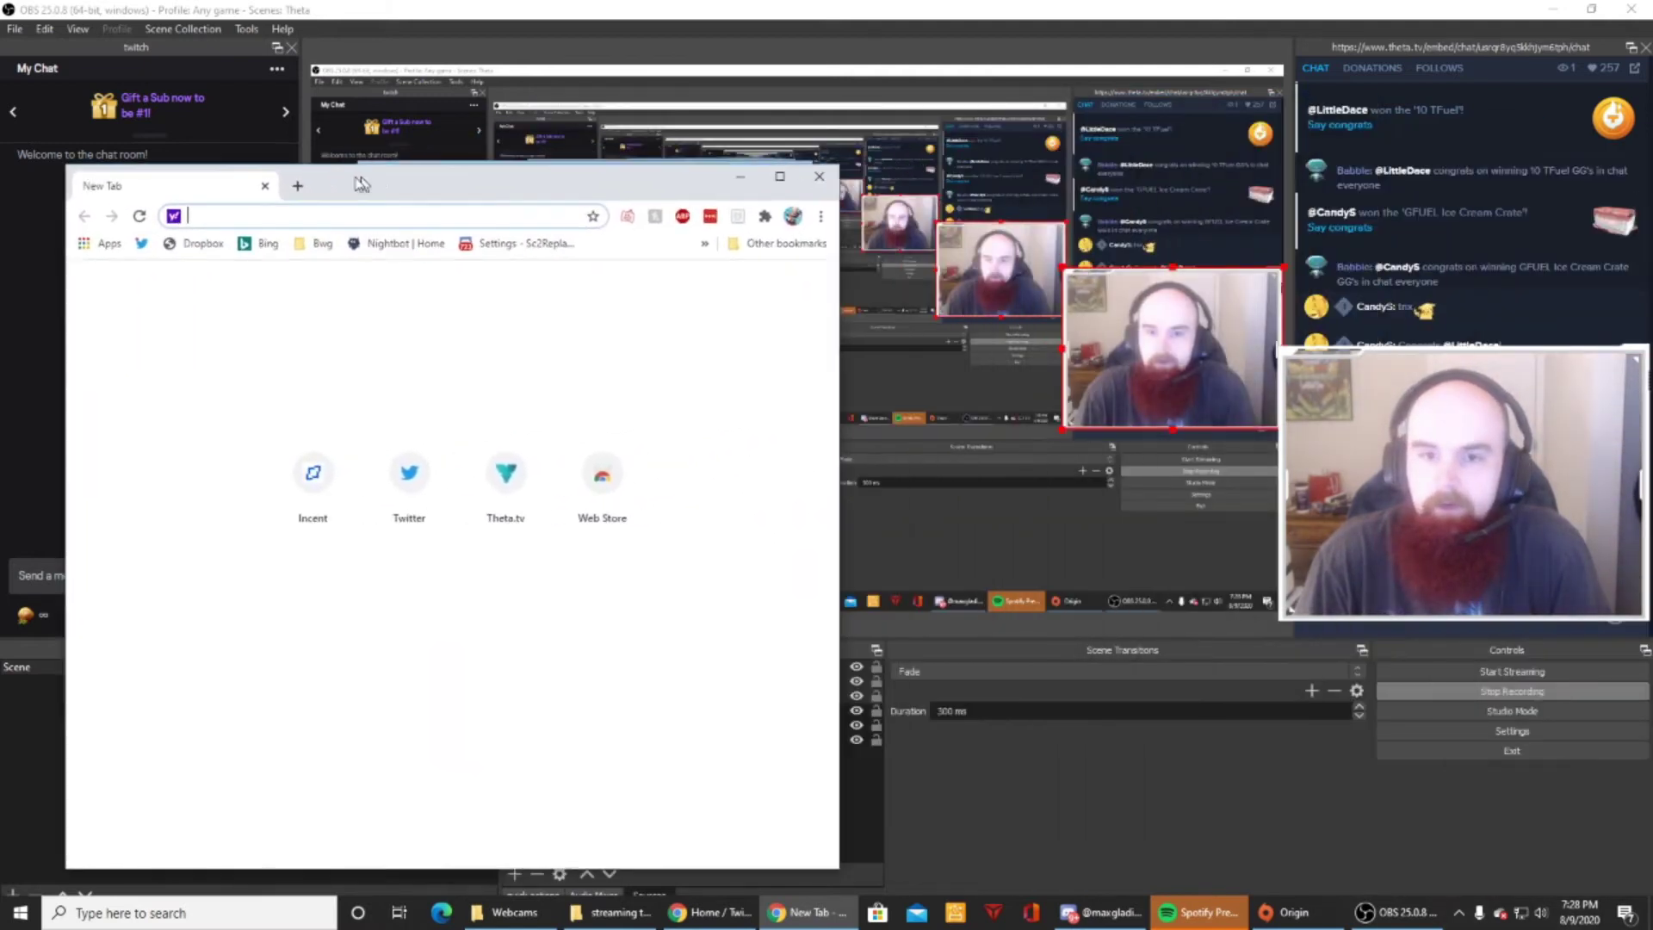
pyautogui.moveTo(360, 182); pyautogui.dragTo(636, 100)
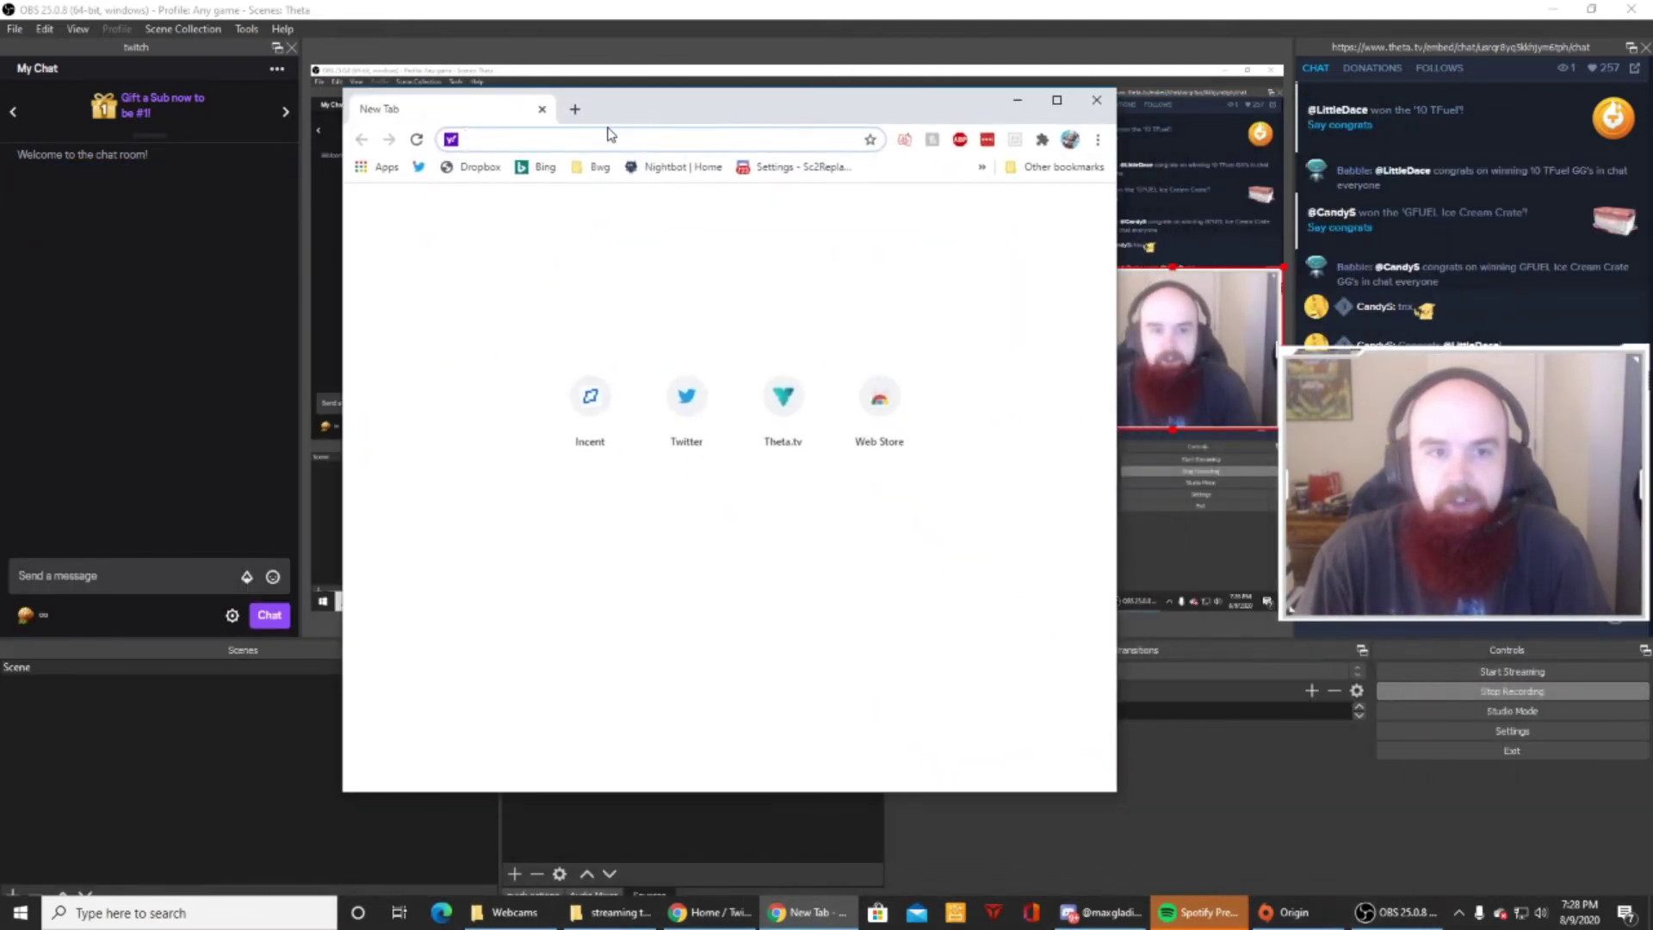
pyautogui.write('st')
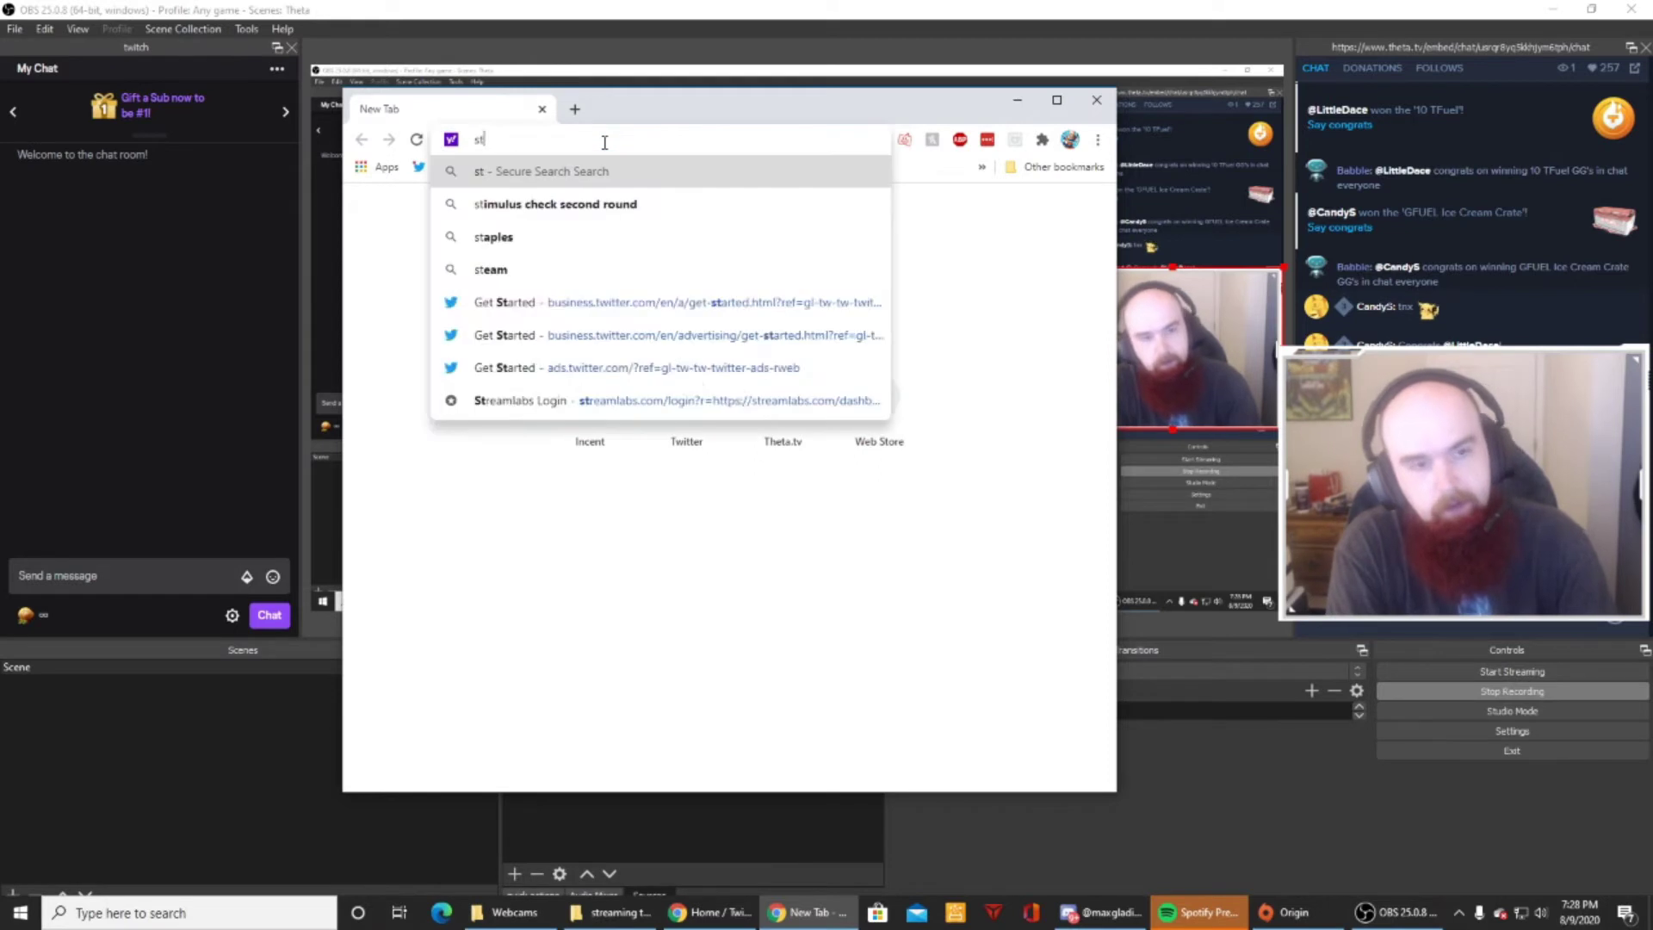
pyautogui.write('reaml')
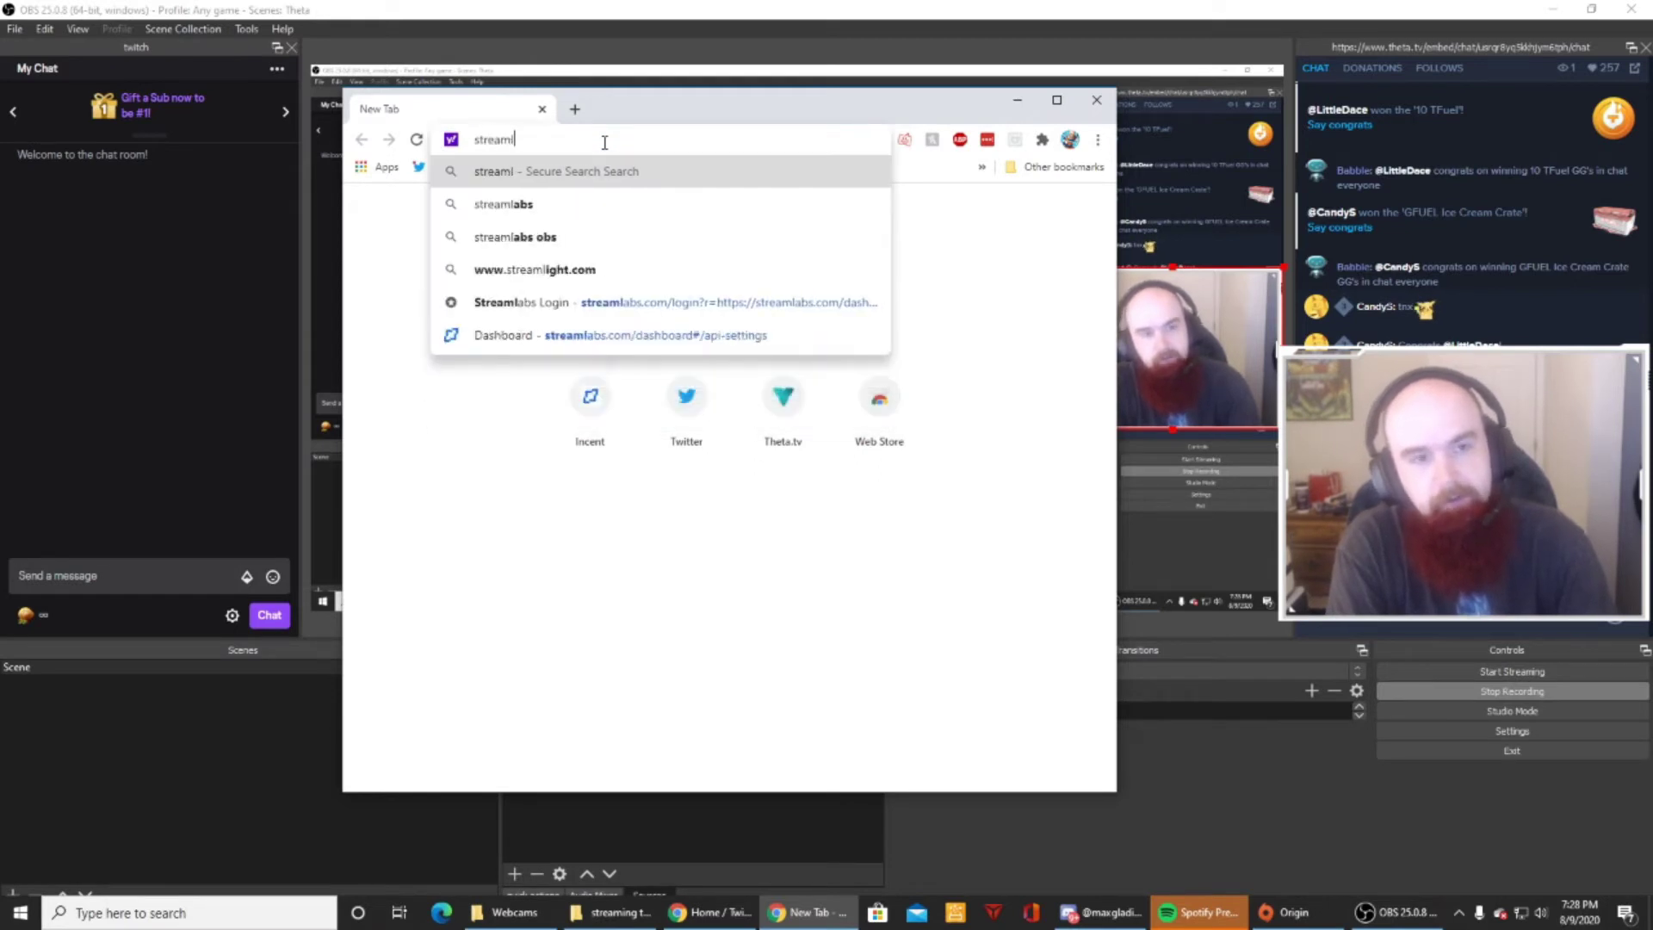
pyautogui.write('abs.com')
pyautogui.press('Return')
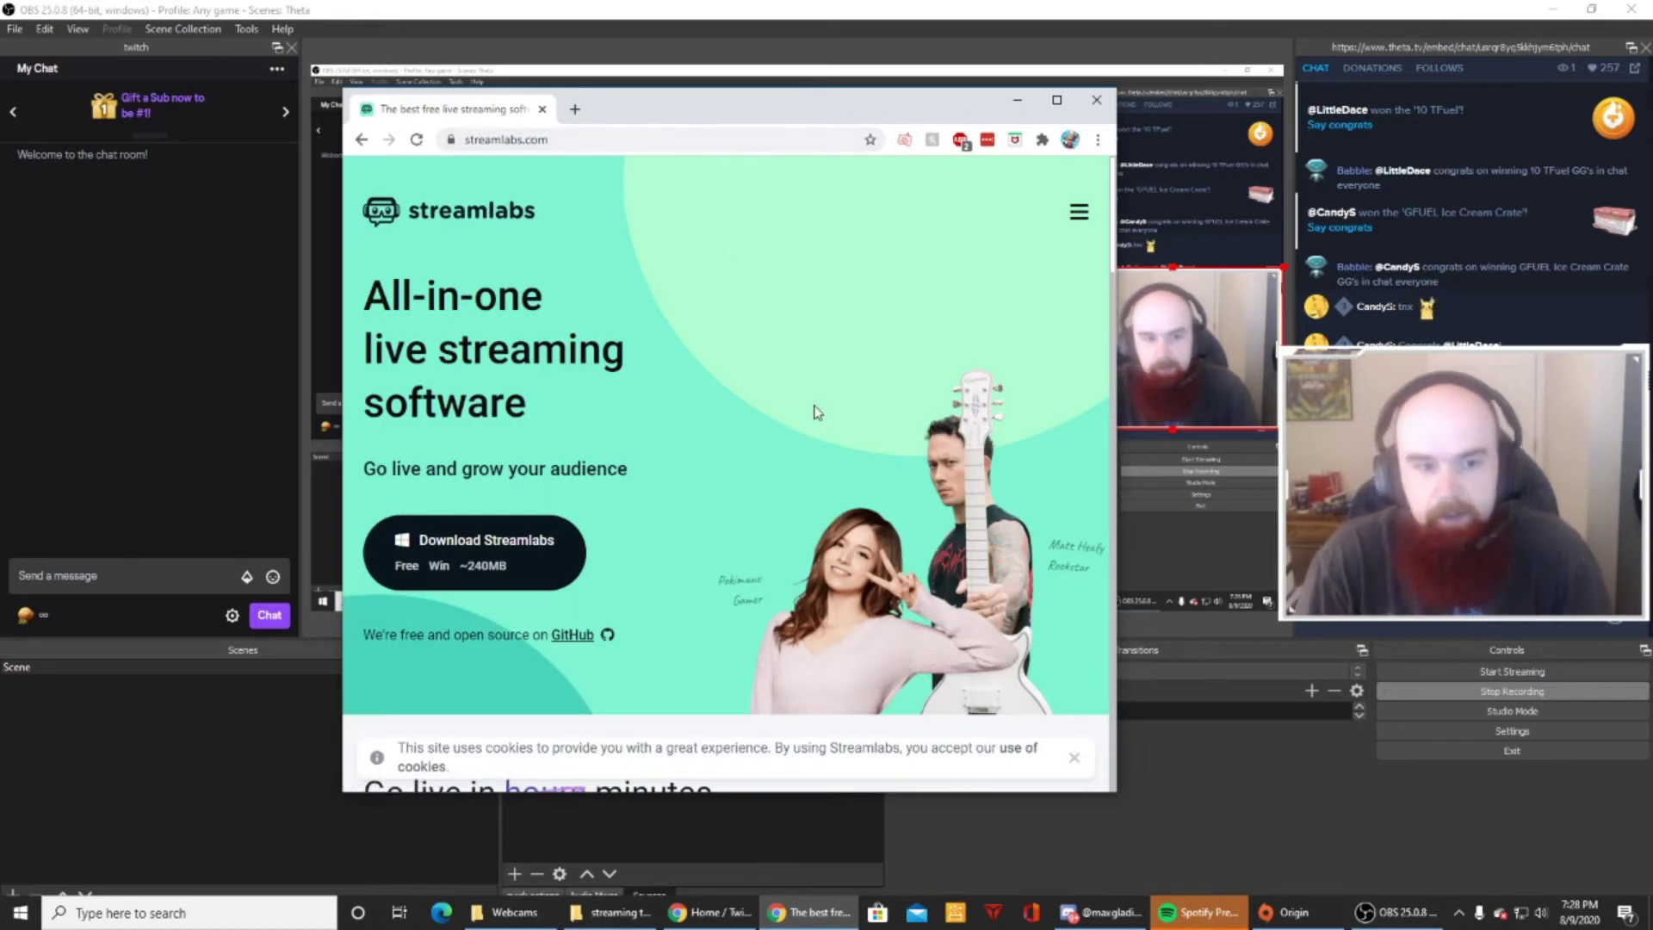
pyautogui.click(1059, 103)
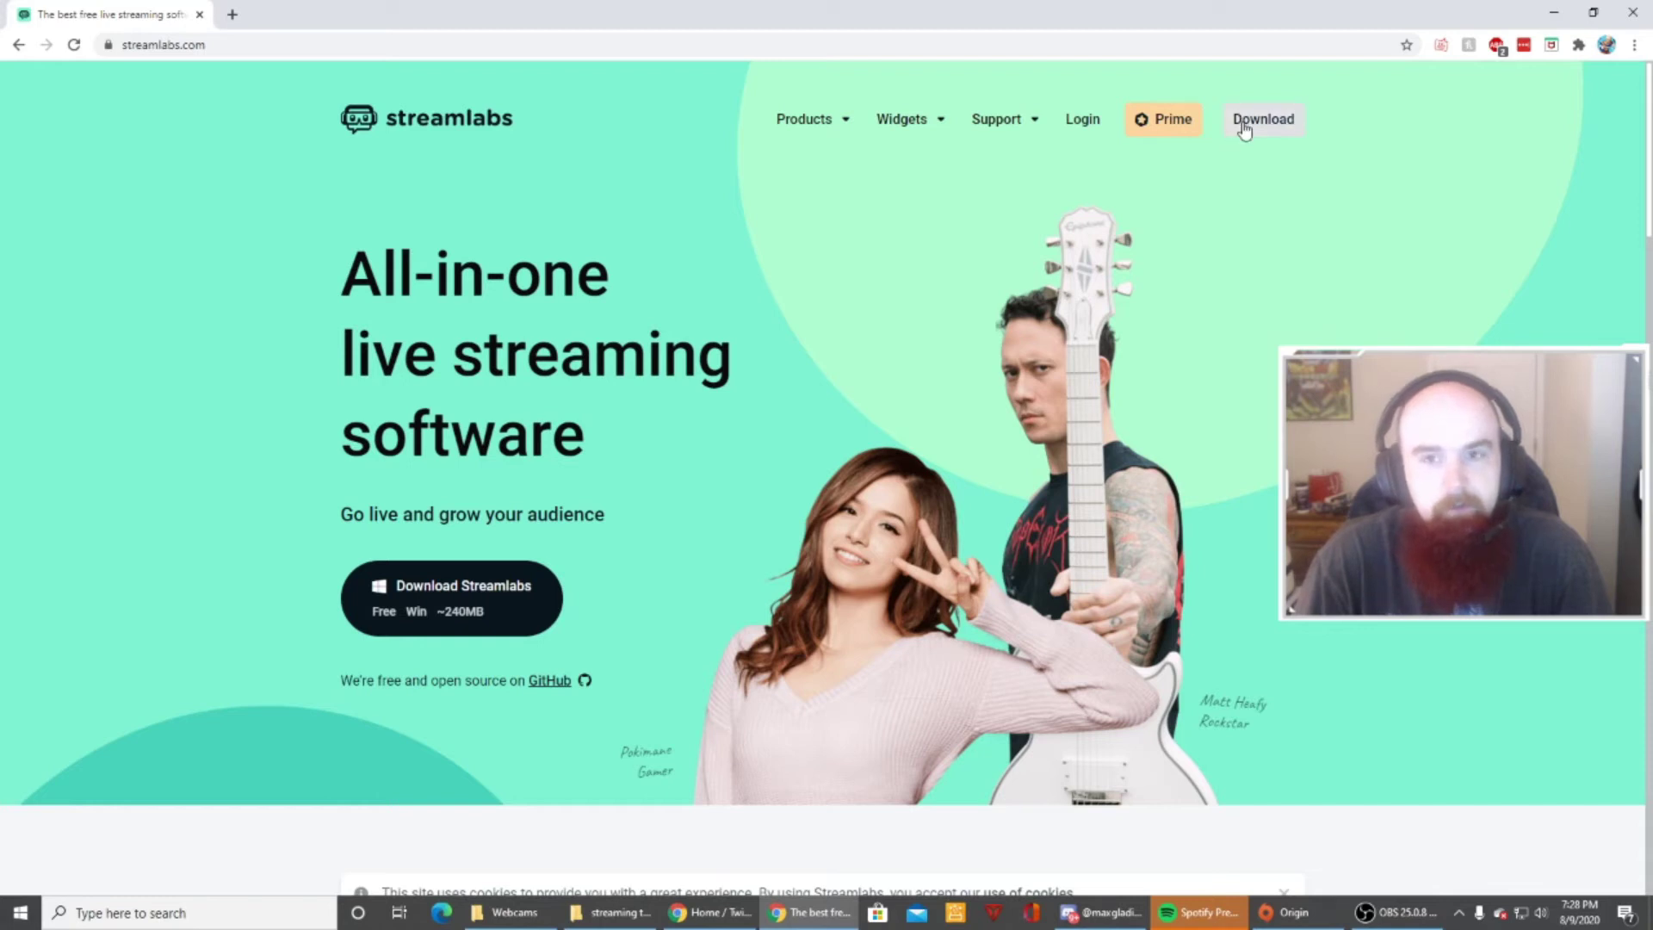
# Open the Streamlabs login with the browser moved off the recorded display, then bring the dashboard window back maximized
pyautogui.click(1077, 121)
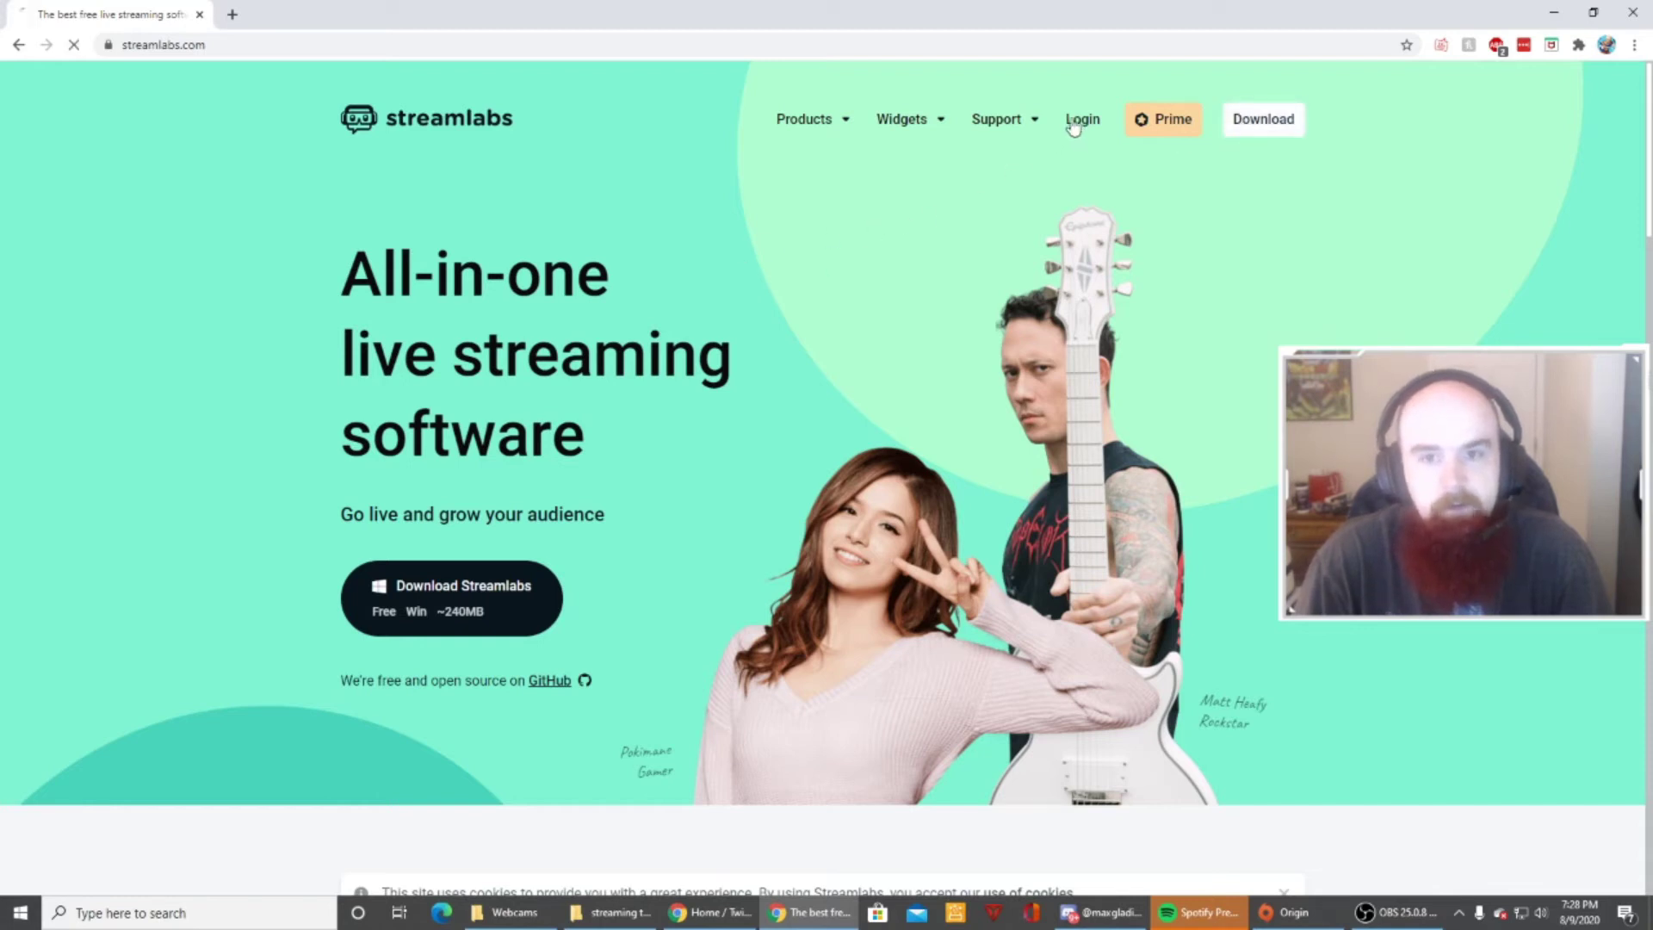
pyautogui.moveTo(552, 10); pyautogui.dragTo(1652, 52)
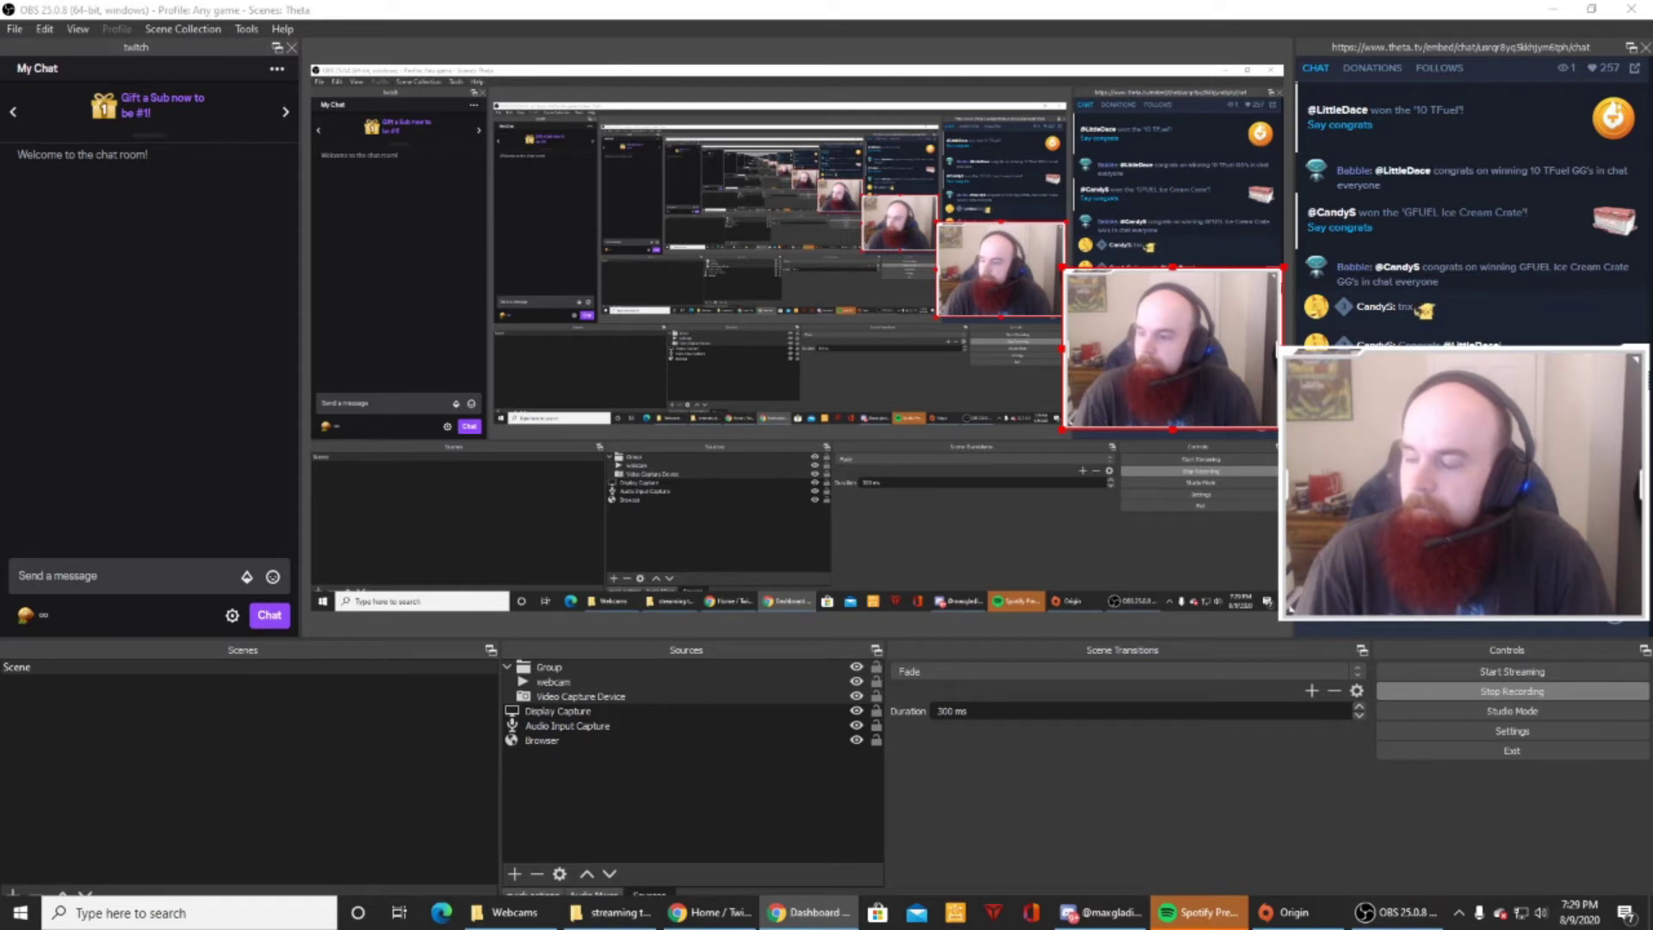
pyautogui.moveTo(1651, 121); pyautogui.dragTo(628, 114)
pyautogui.doubleClick(972, 103)
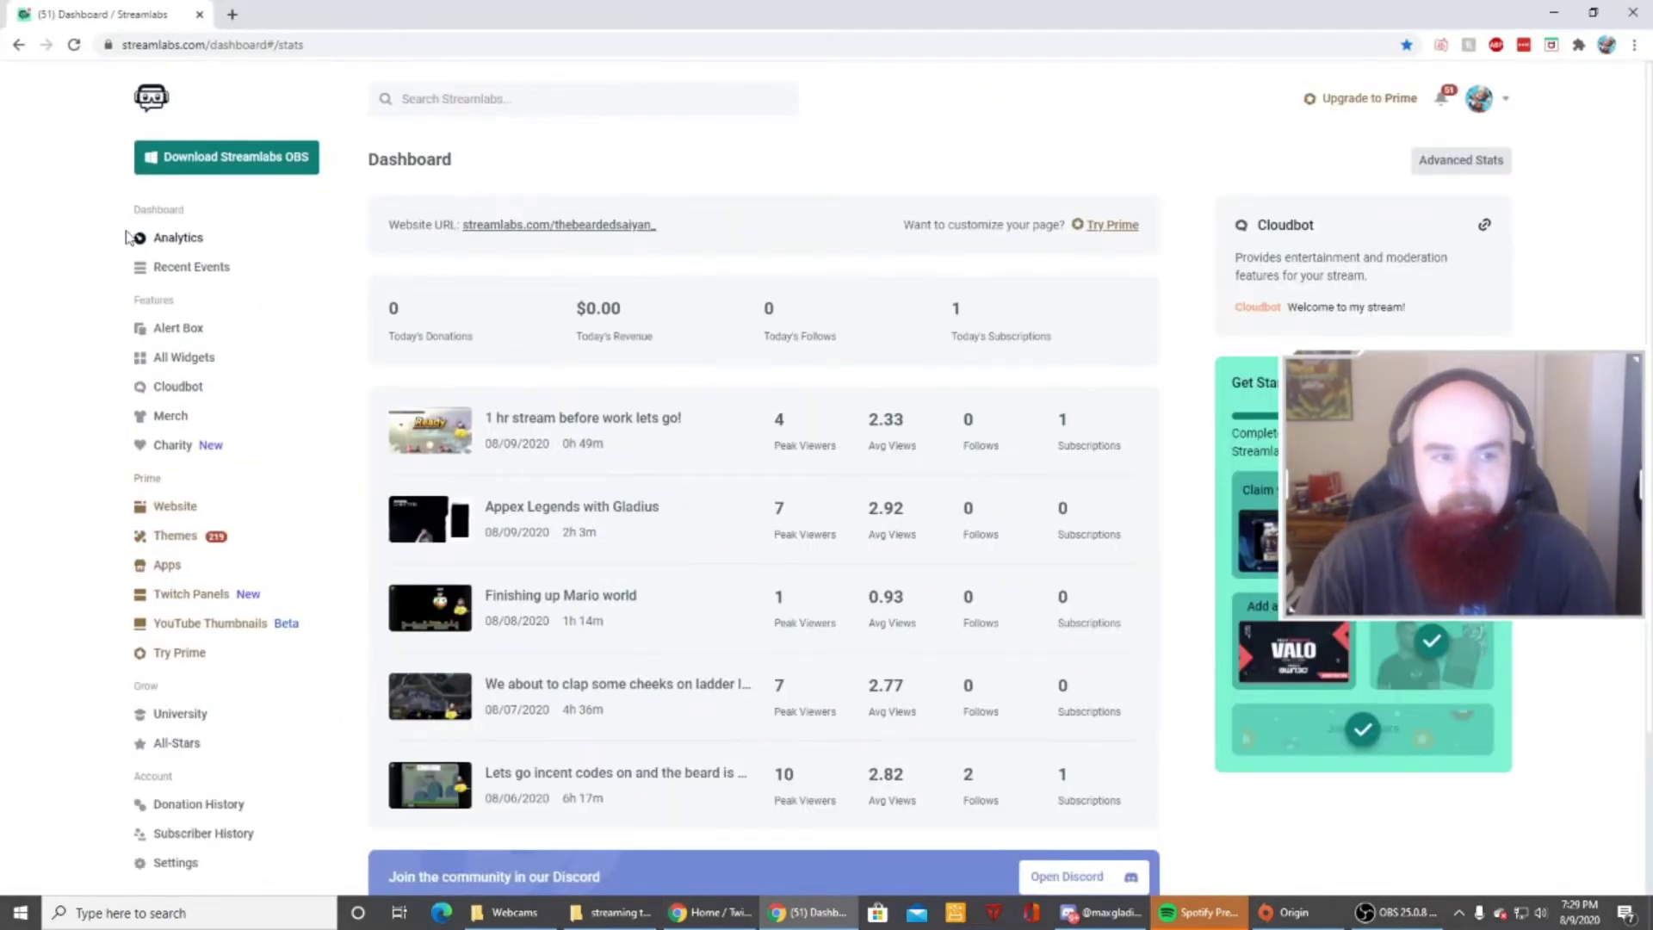
# Open the Streamlabs Alert Box page, dismiss its tutorial, and examine the widget URL, test alerts and general settings
pyautogui.click(166, 336)
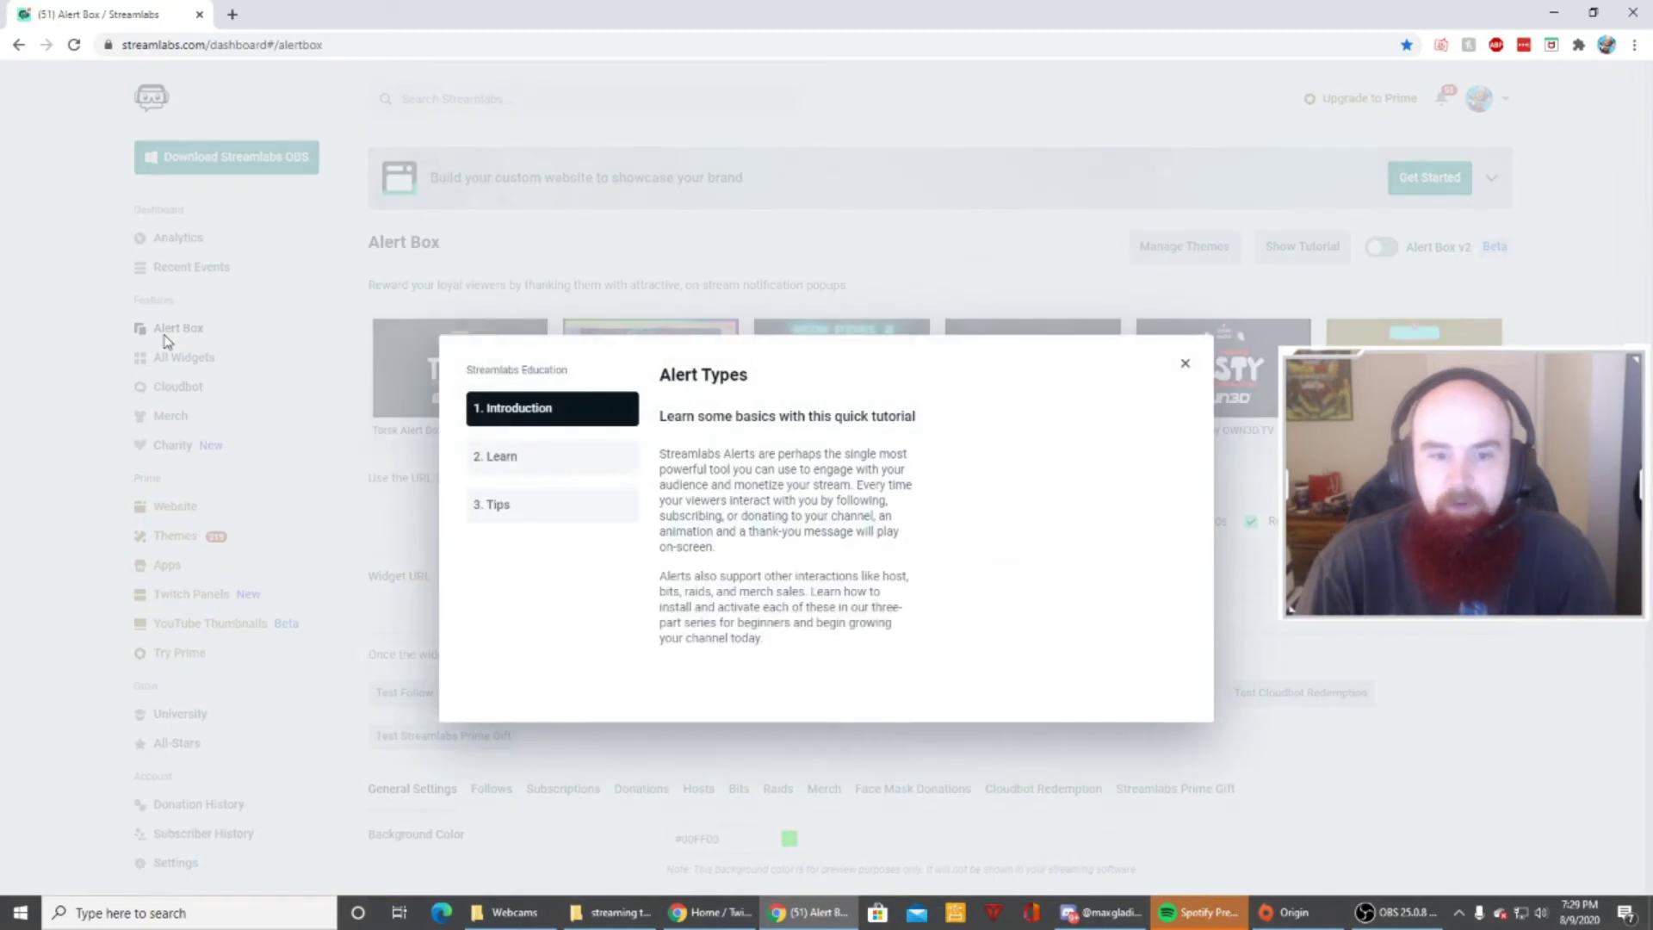
pyautogui.click(1184, 363)
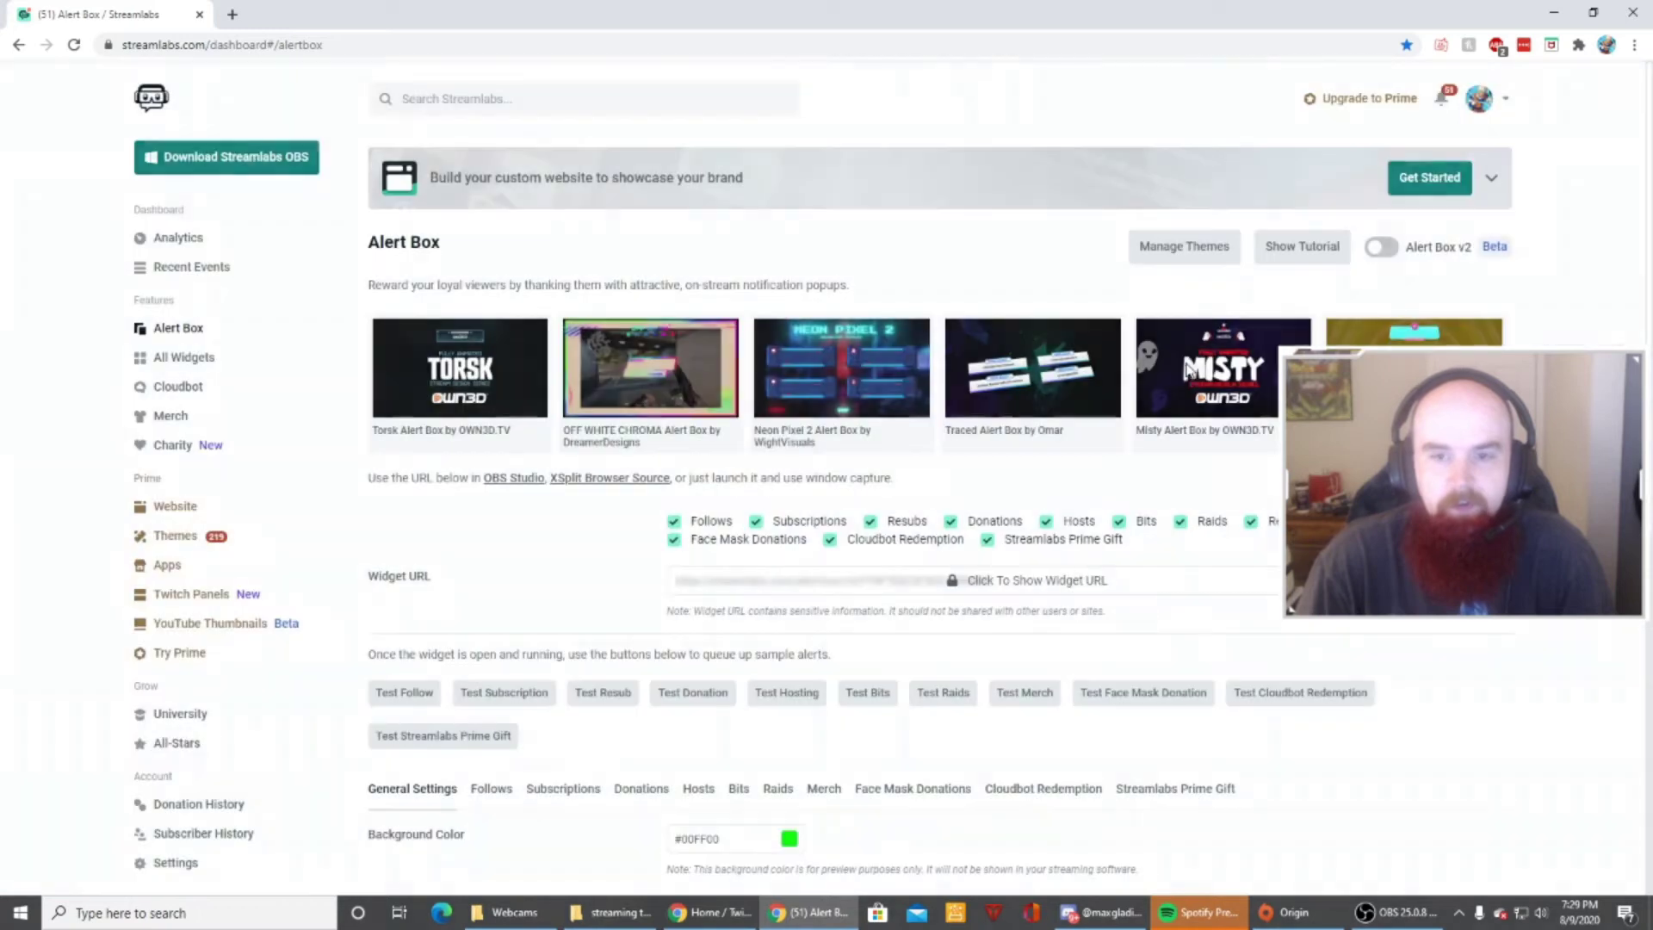
pyautogui.scroll(-6, 955, 432)
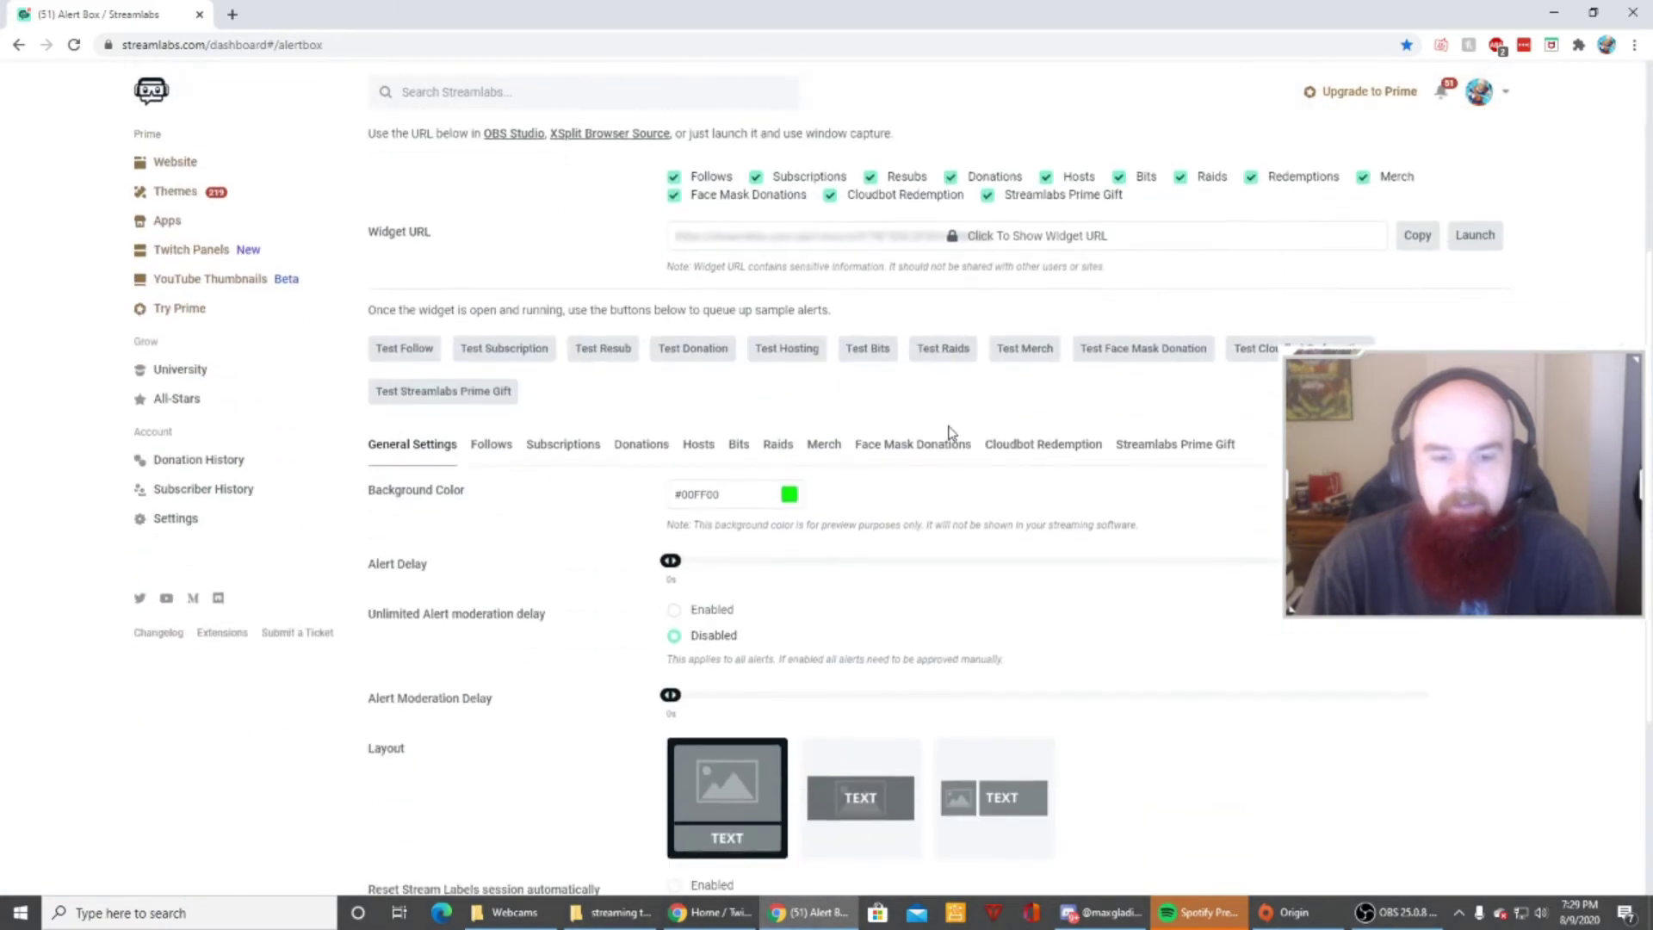
pyautogui.scroll(-1, 950, 433)
pyautogui.scroll(3, 948, 432)
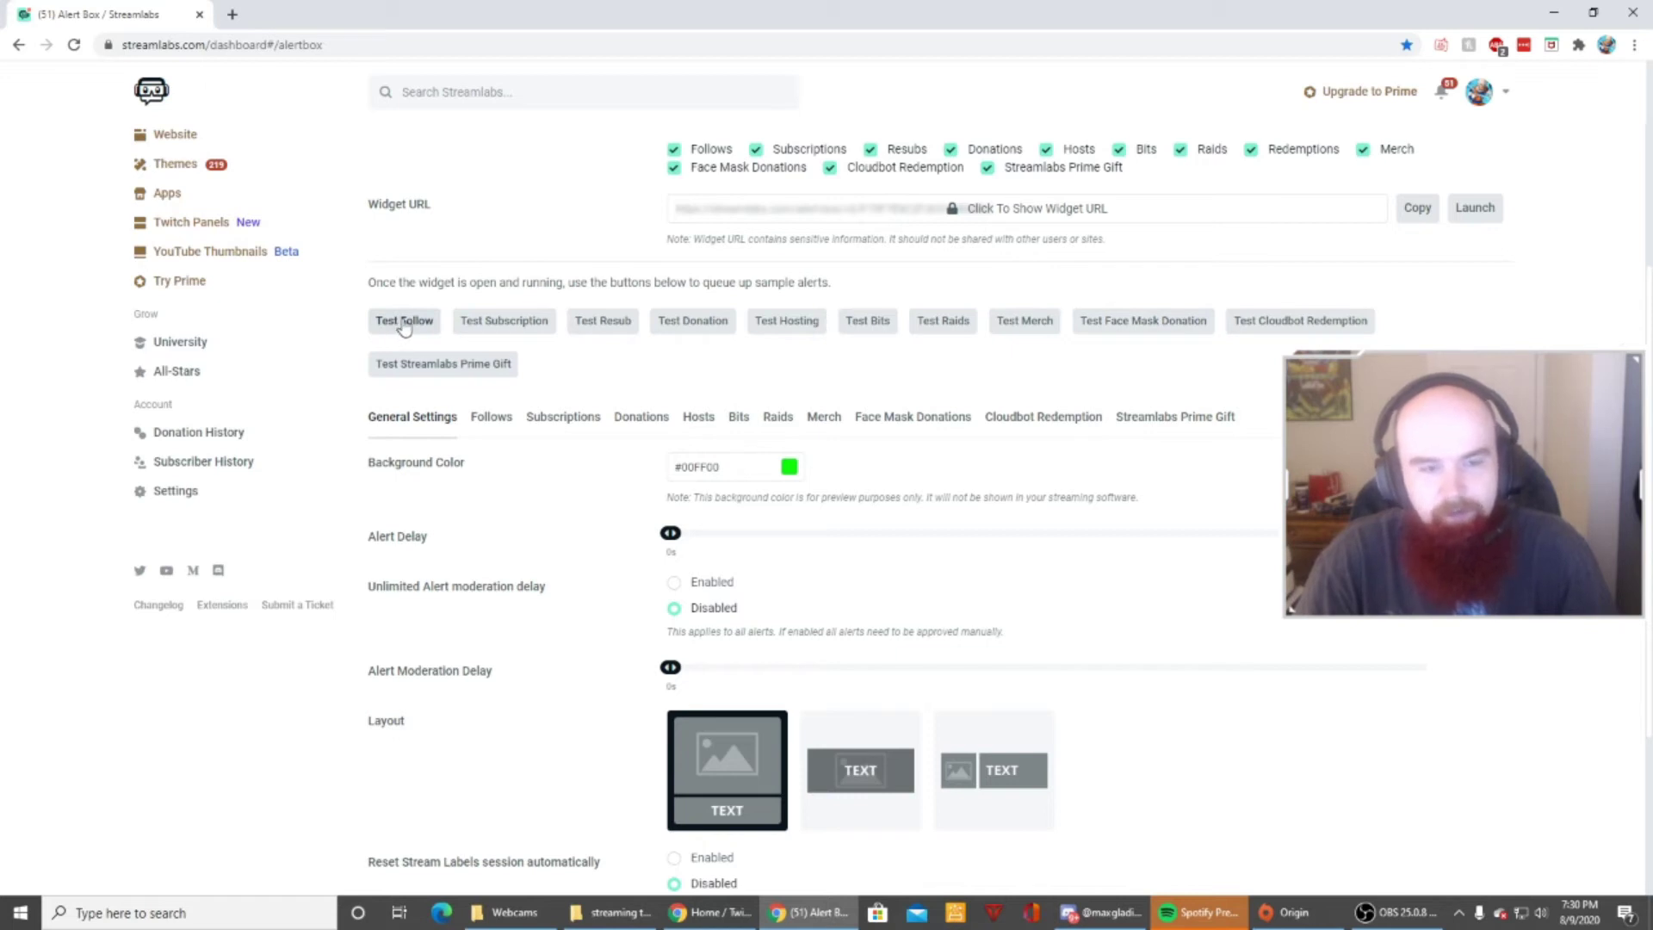
pyautogui.scroll(-1, 404, 309)
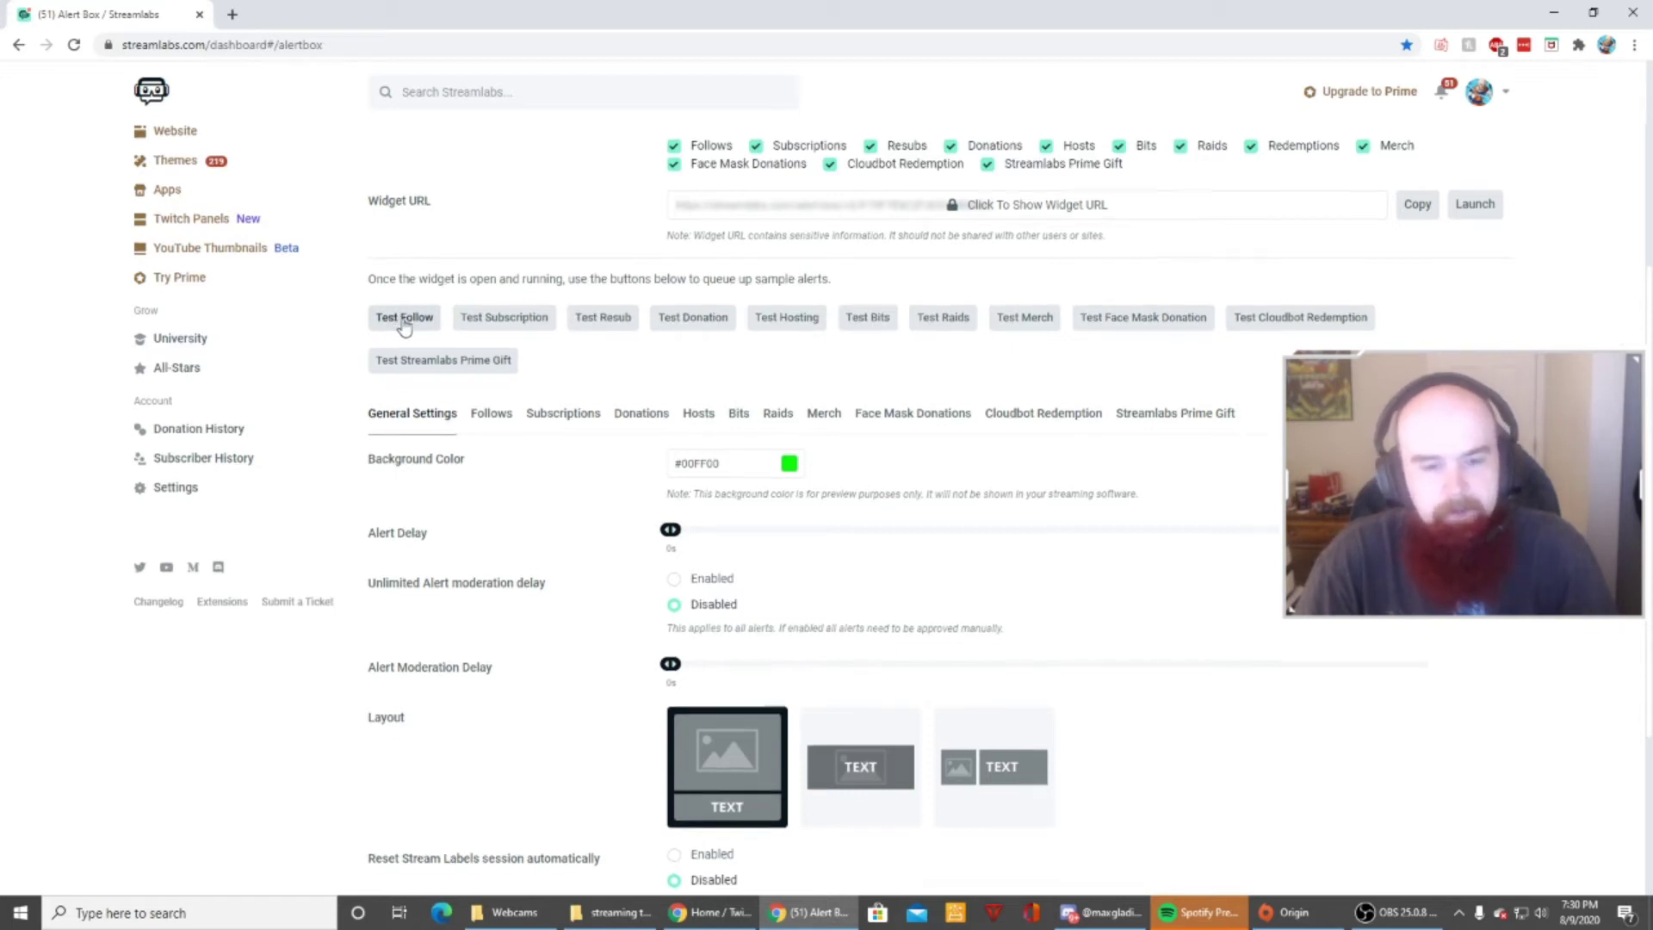
# Move the browser window off the recorded display and, back in OBS, add a new Browser source named alerts
pyautogui.moveTo(721, 13); pyautogui.dragTo(1652, 18)
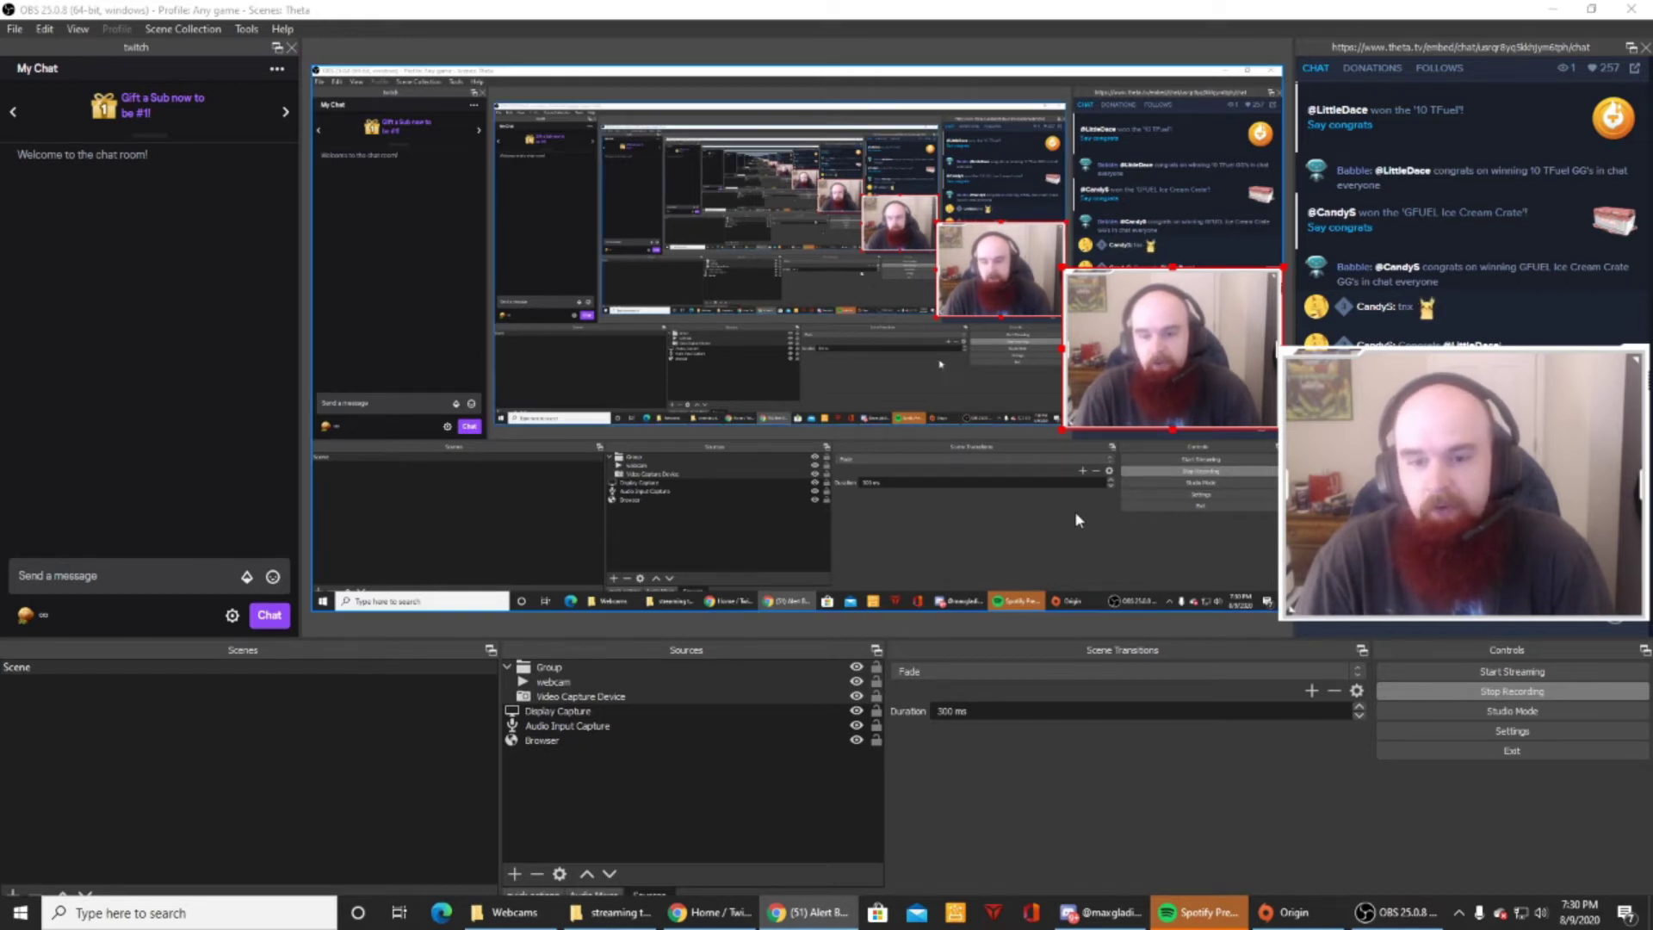
pyautogui.click(1083, 533)
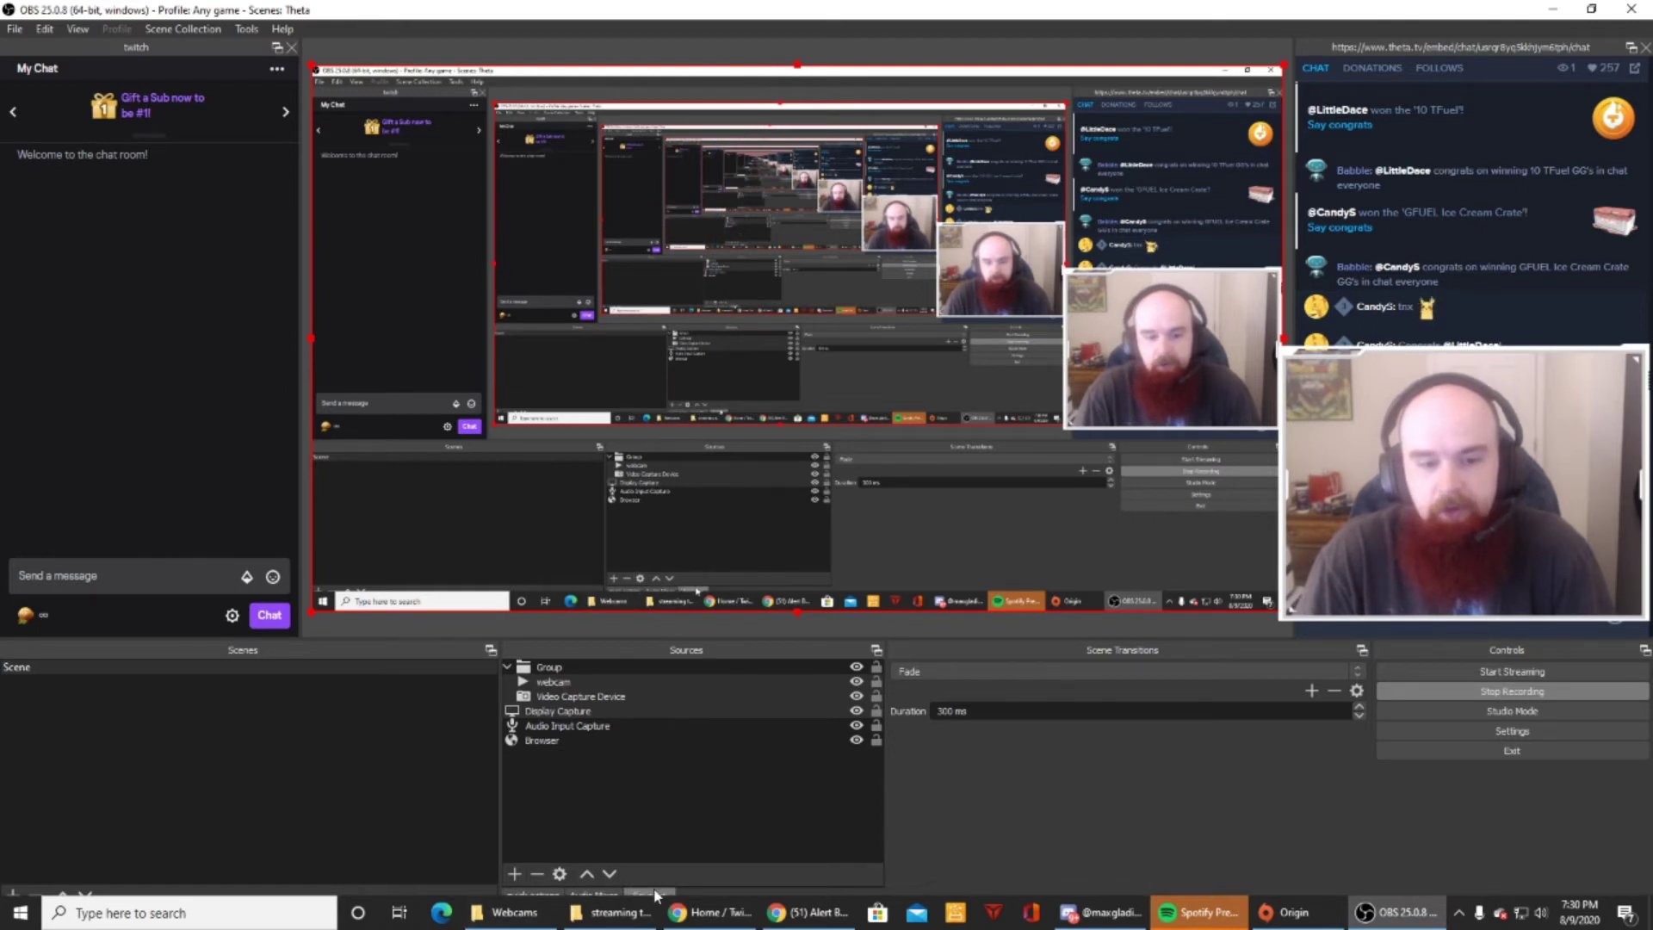
pyautogui.rightClick(641, 825)
pyautogui.moveTo(689, 703)
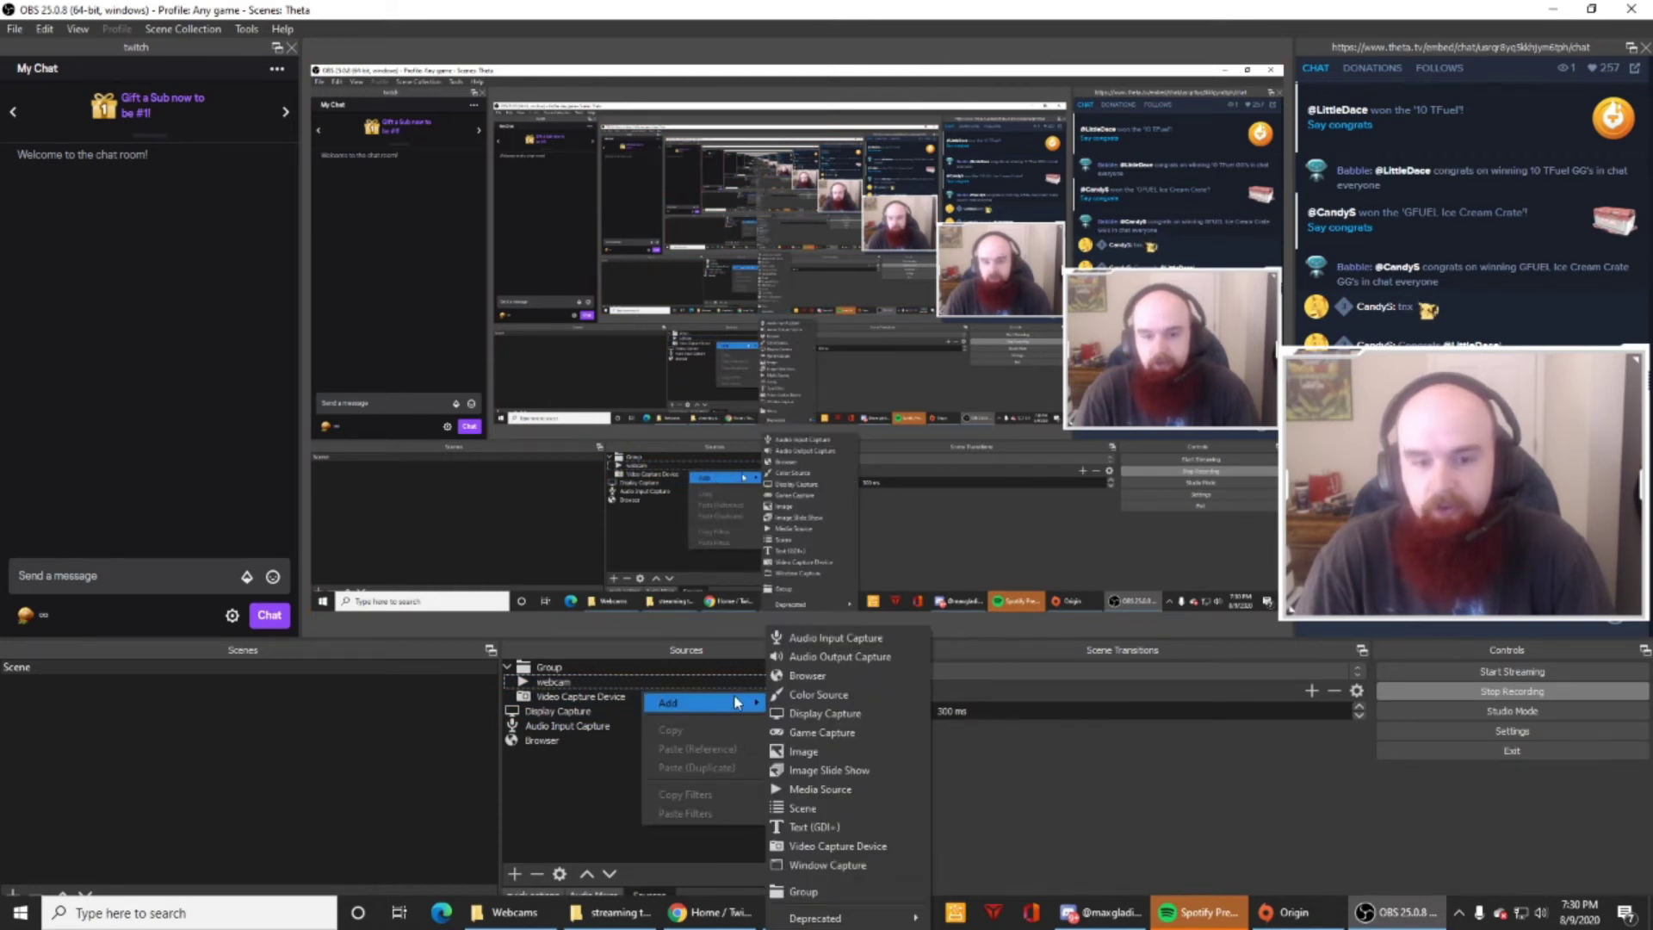
pyautogui.click(800, 675)
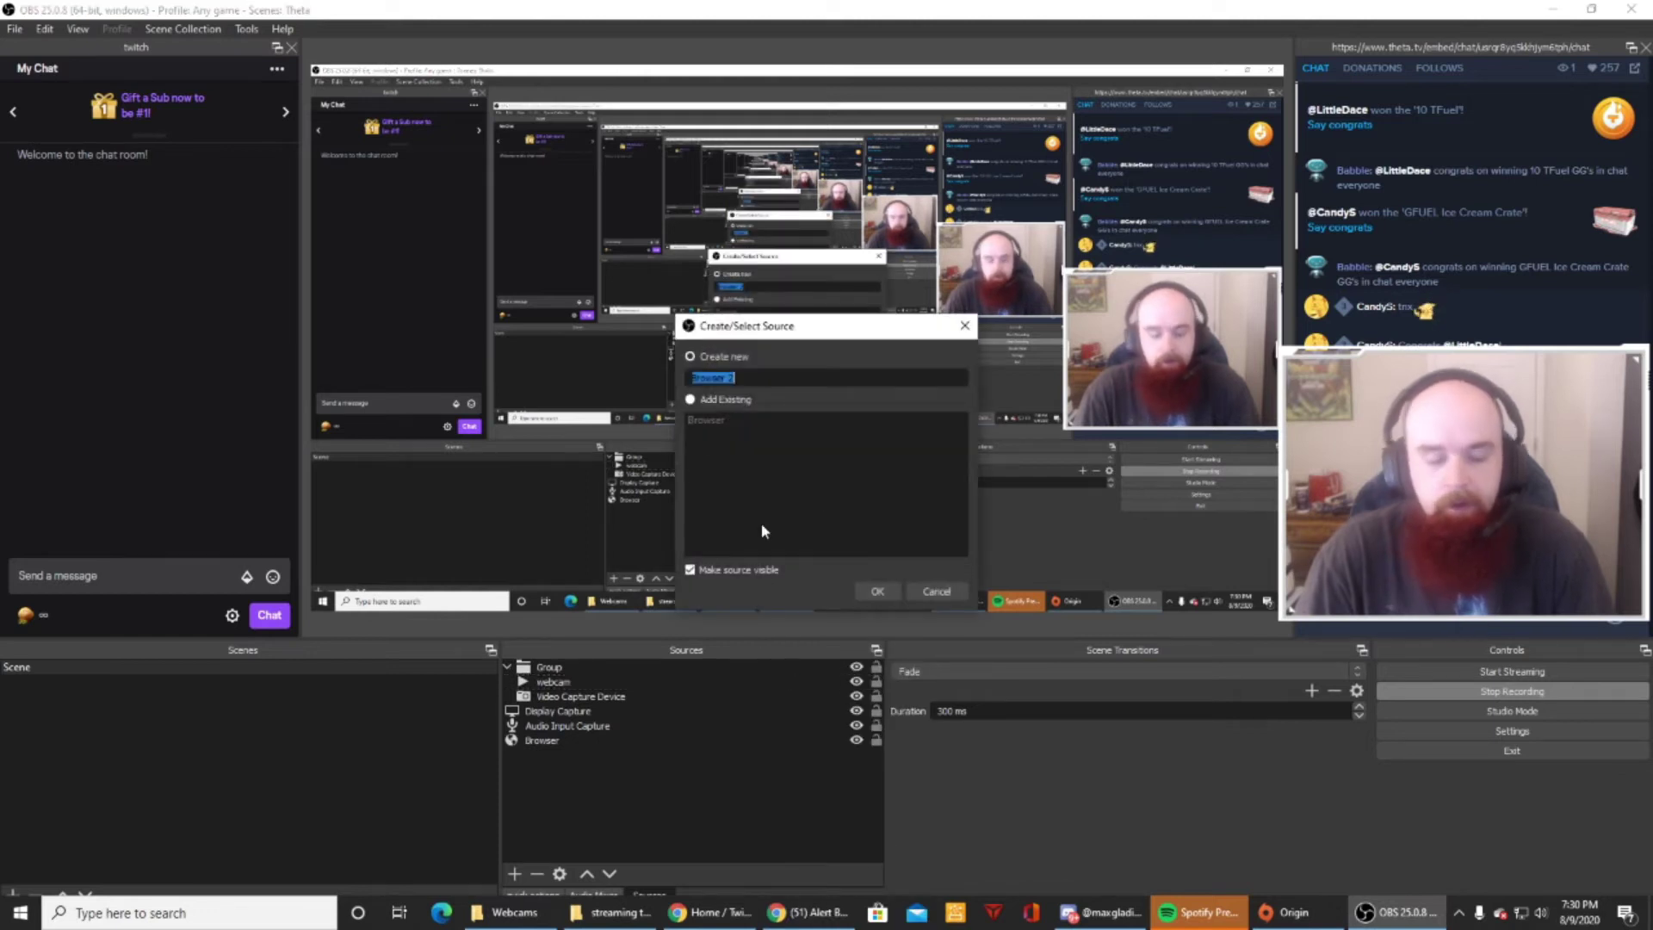
pyautogui.write('aserts')
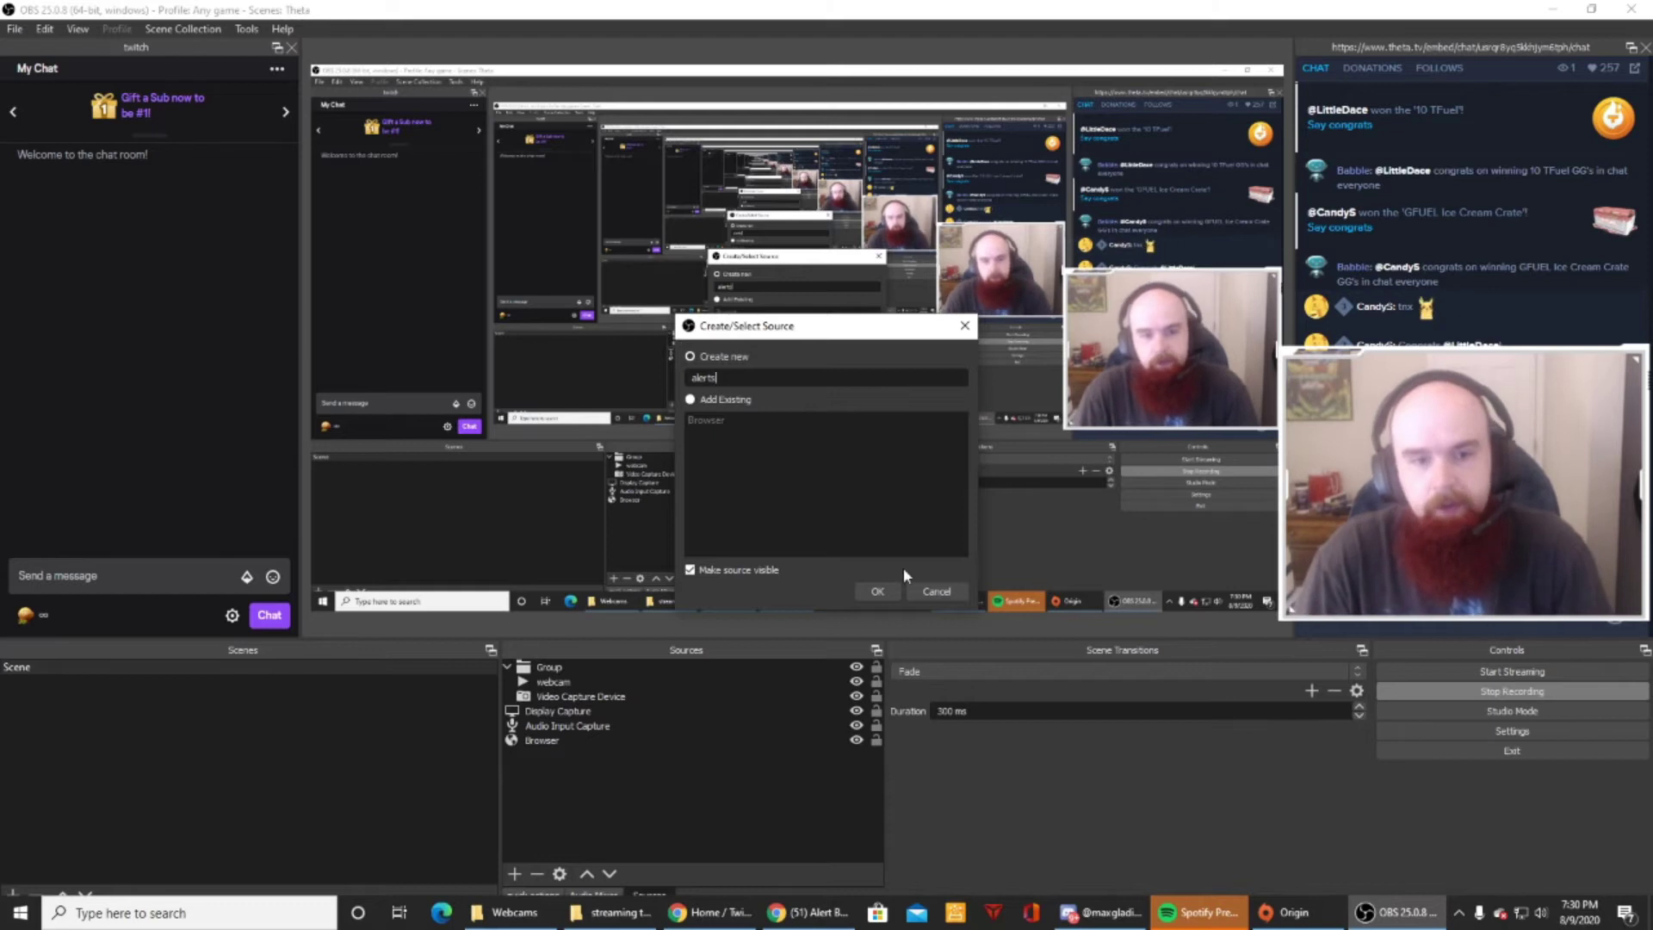
pyautogui.click(889, 594)
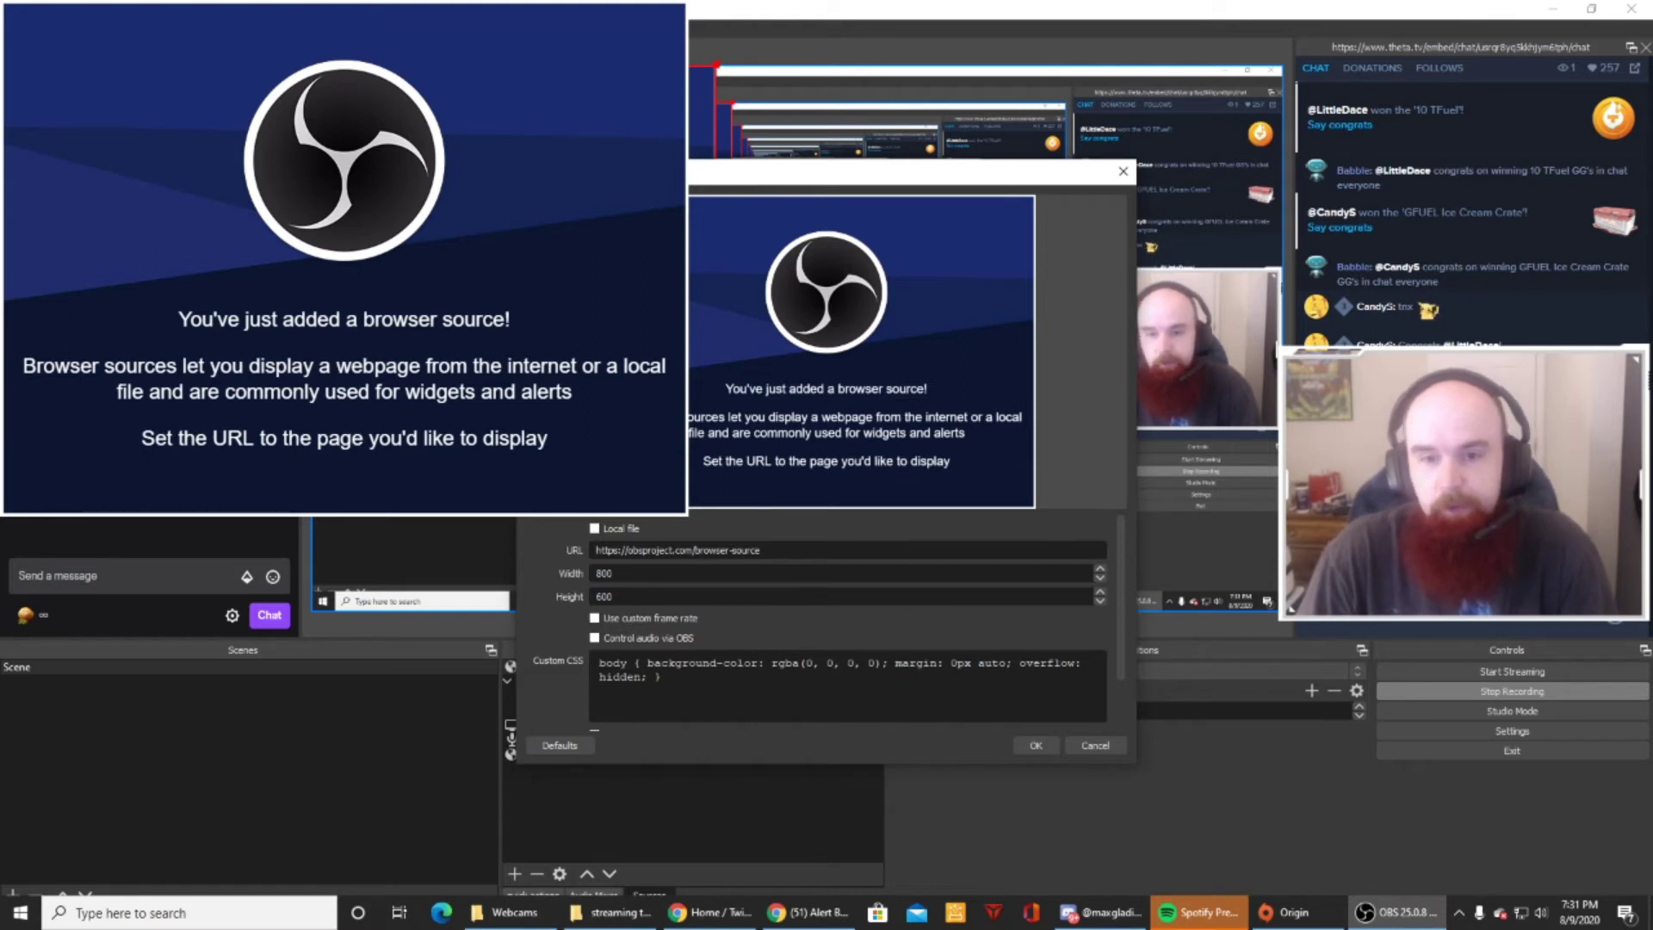
# Accept the default properties for the alerts browser source and place it at the upper middle of the canvas
pyautogui.click(1033, 745)
pyautogui.moveTo(692, 387); pyautogui.dragTo(838, 344)
pyautogui.rightClick(838, 345)
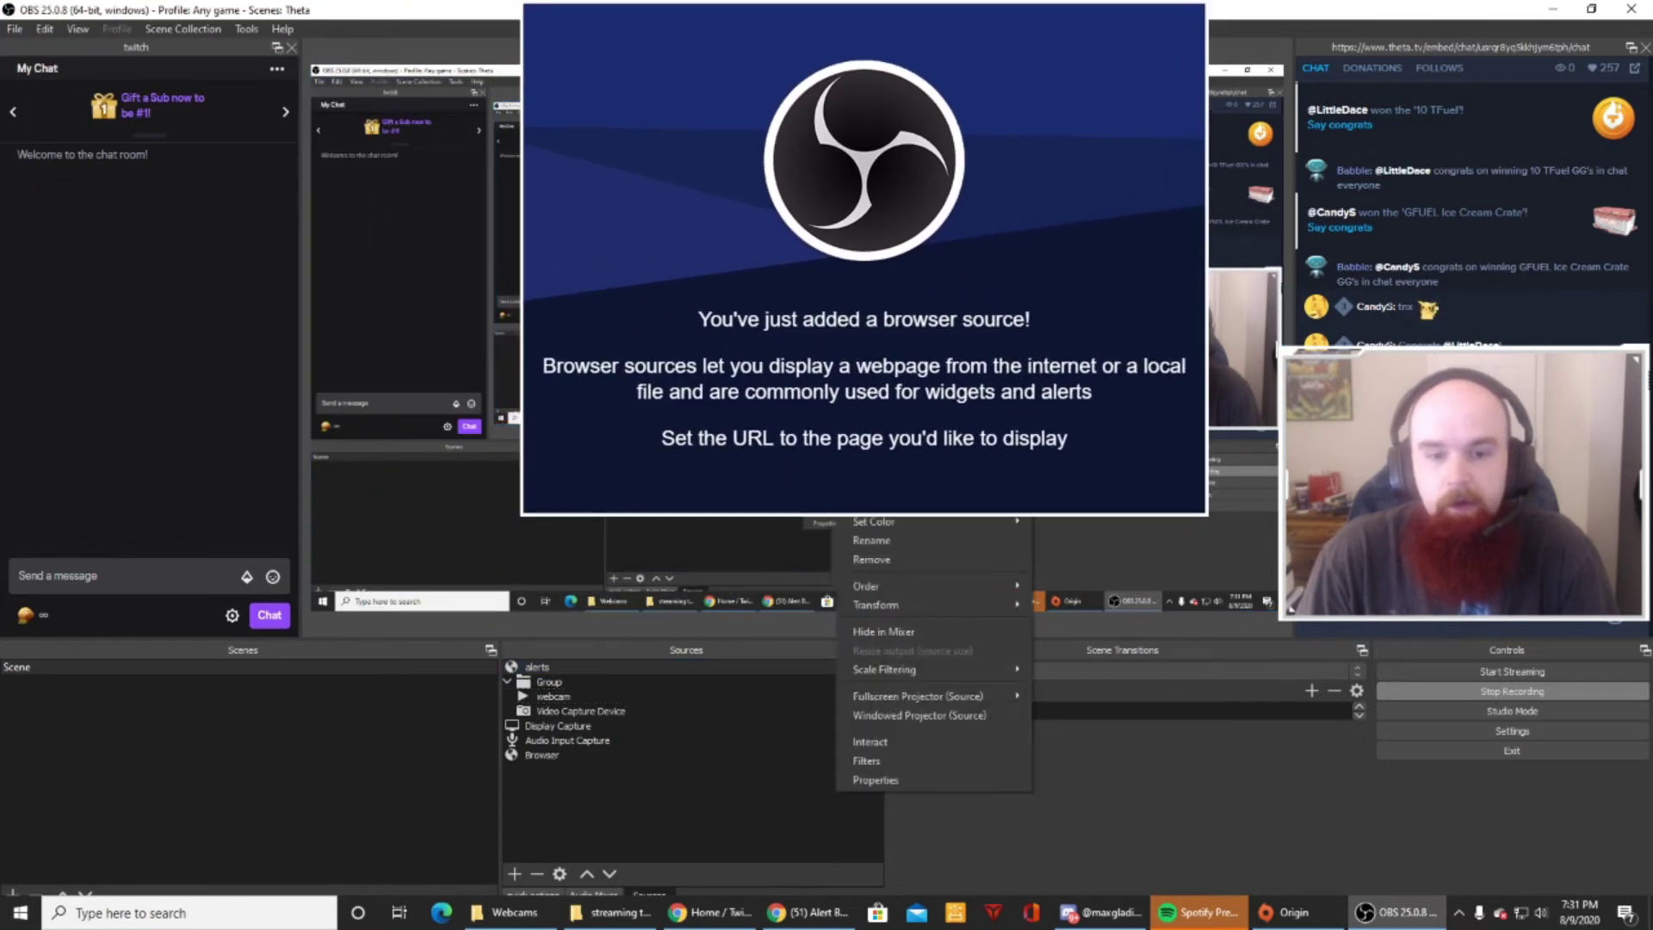
pyautogui.click(891, 779)
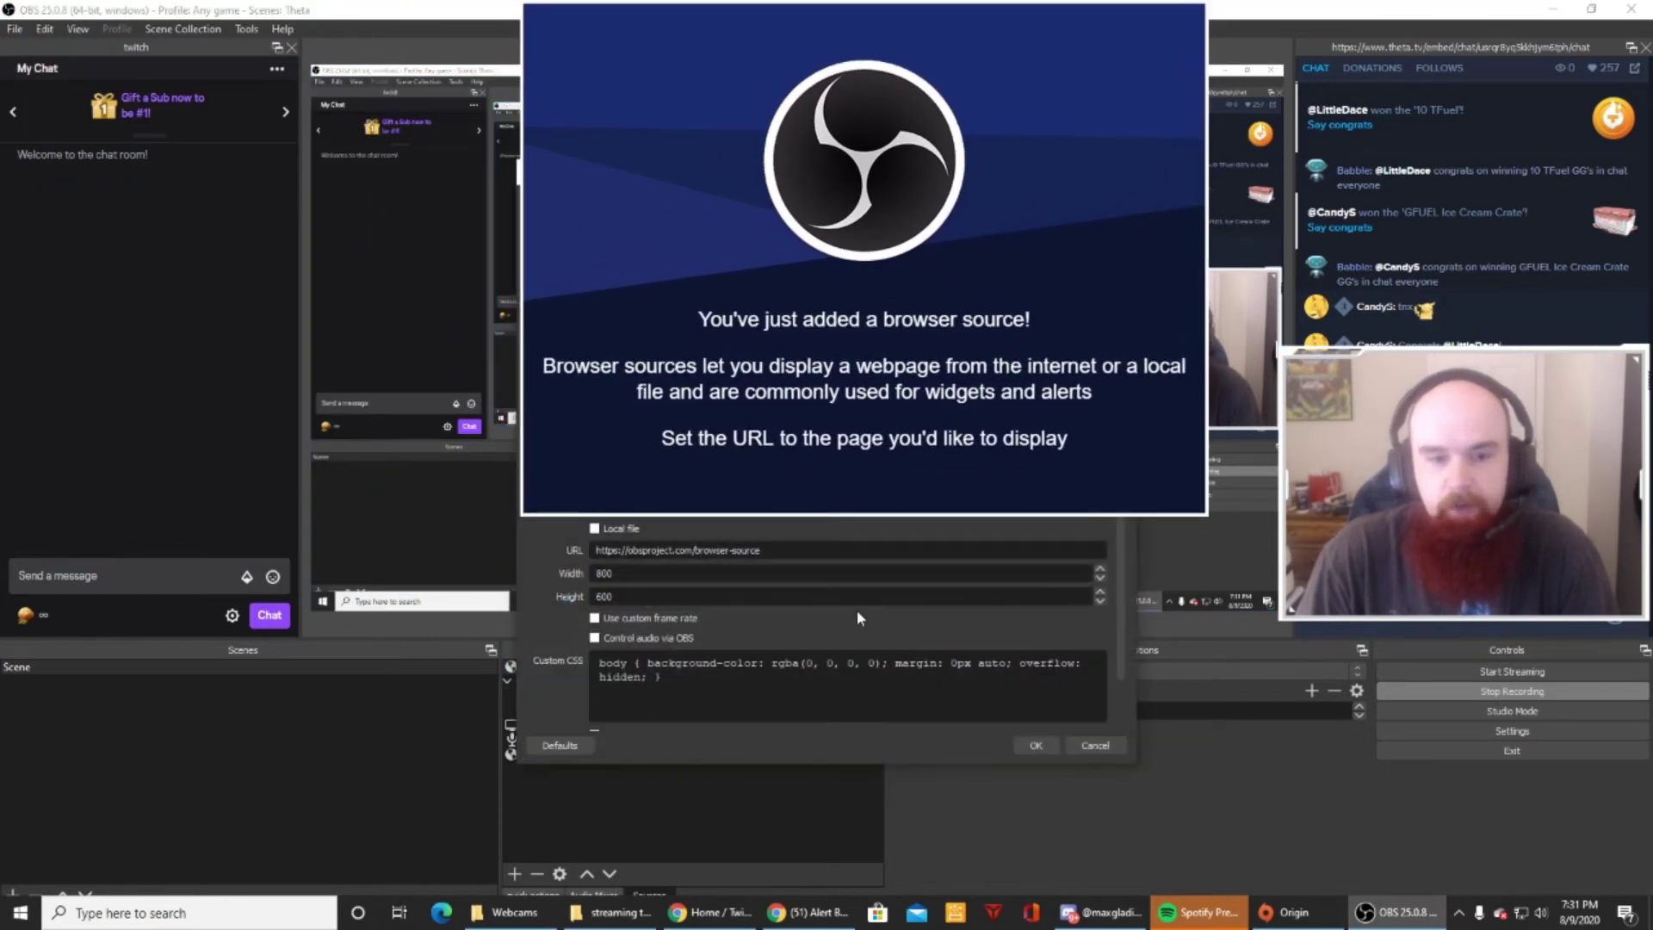
pyautogui.tripleClick(812, 552)
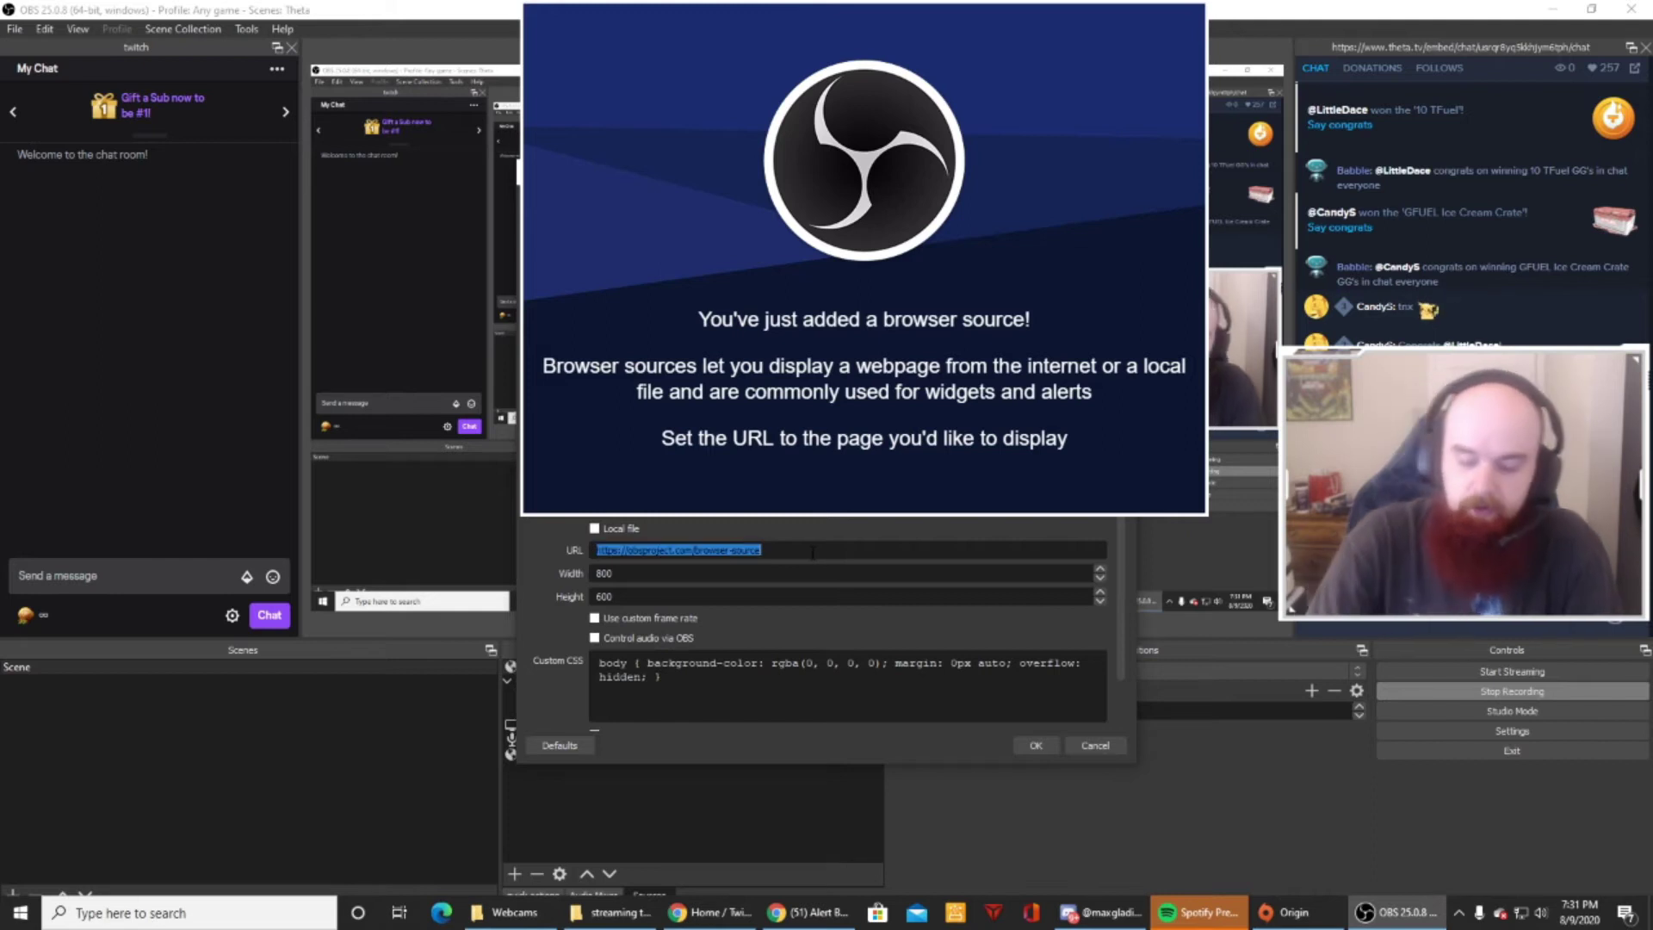
pyautogui.press('BackSpace')
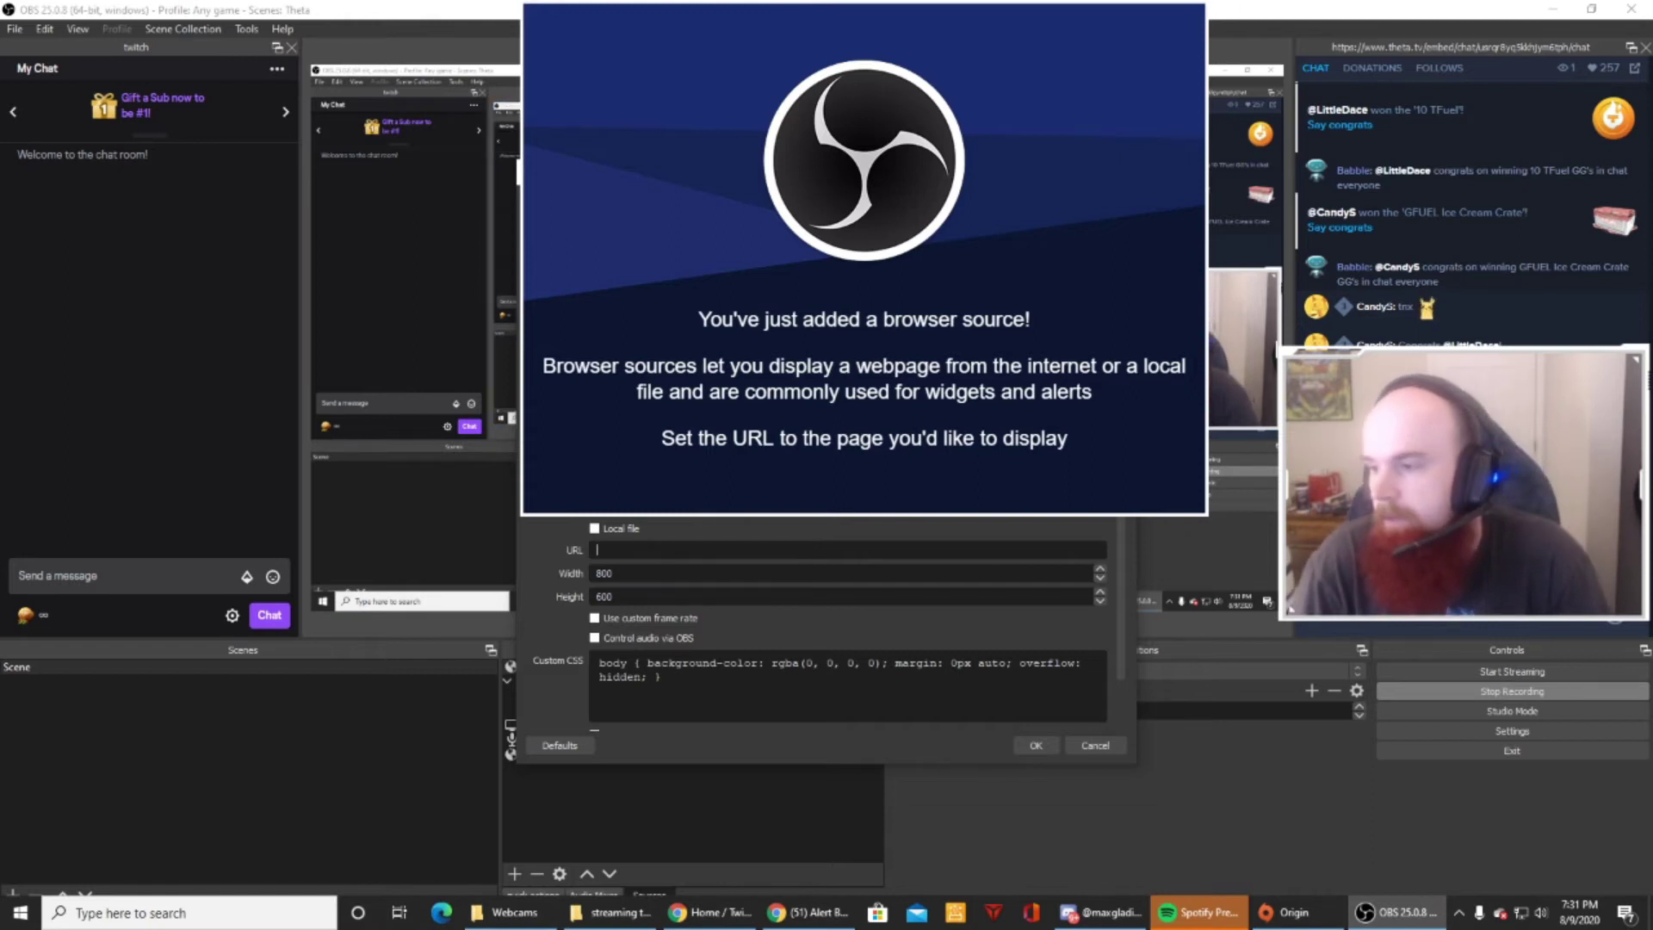
# Bring the Streamlabs Alert Box window onto the recorded display, copy its widget URL and return to OBS
pyautogui.hotkey('alt', 'Tab')
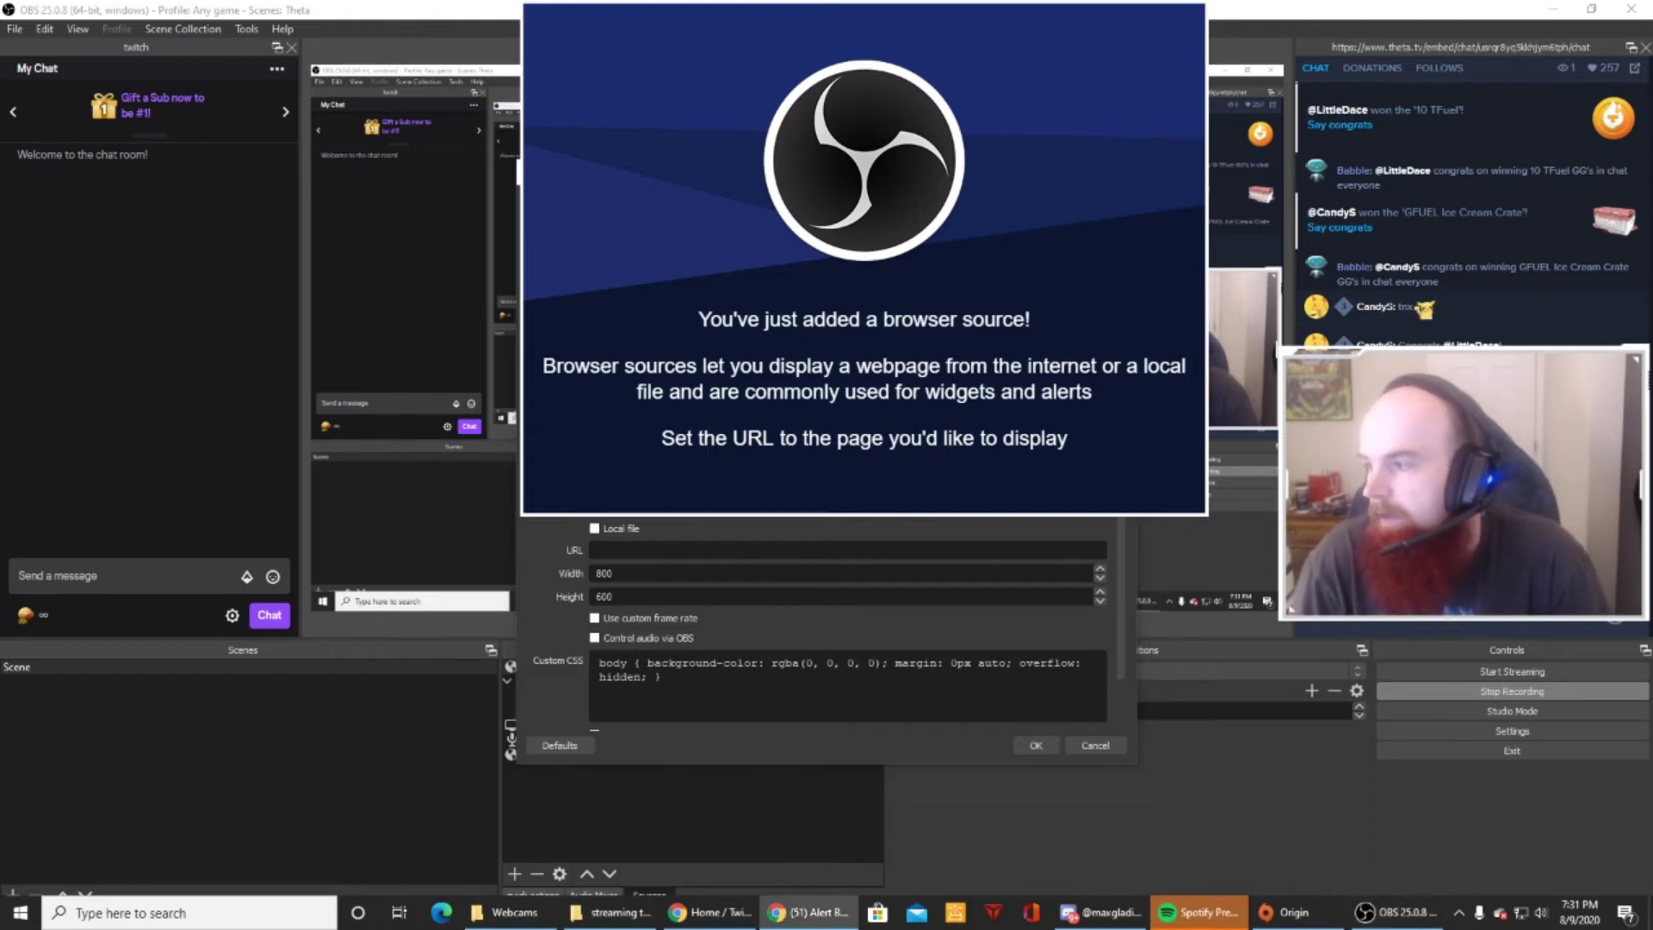
pyautogui.moveTo(1648, 116); pyautogui.dragTo(504, 233)
pyautogui.press('super+Down')
pyautogui.press('Escape')
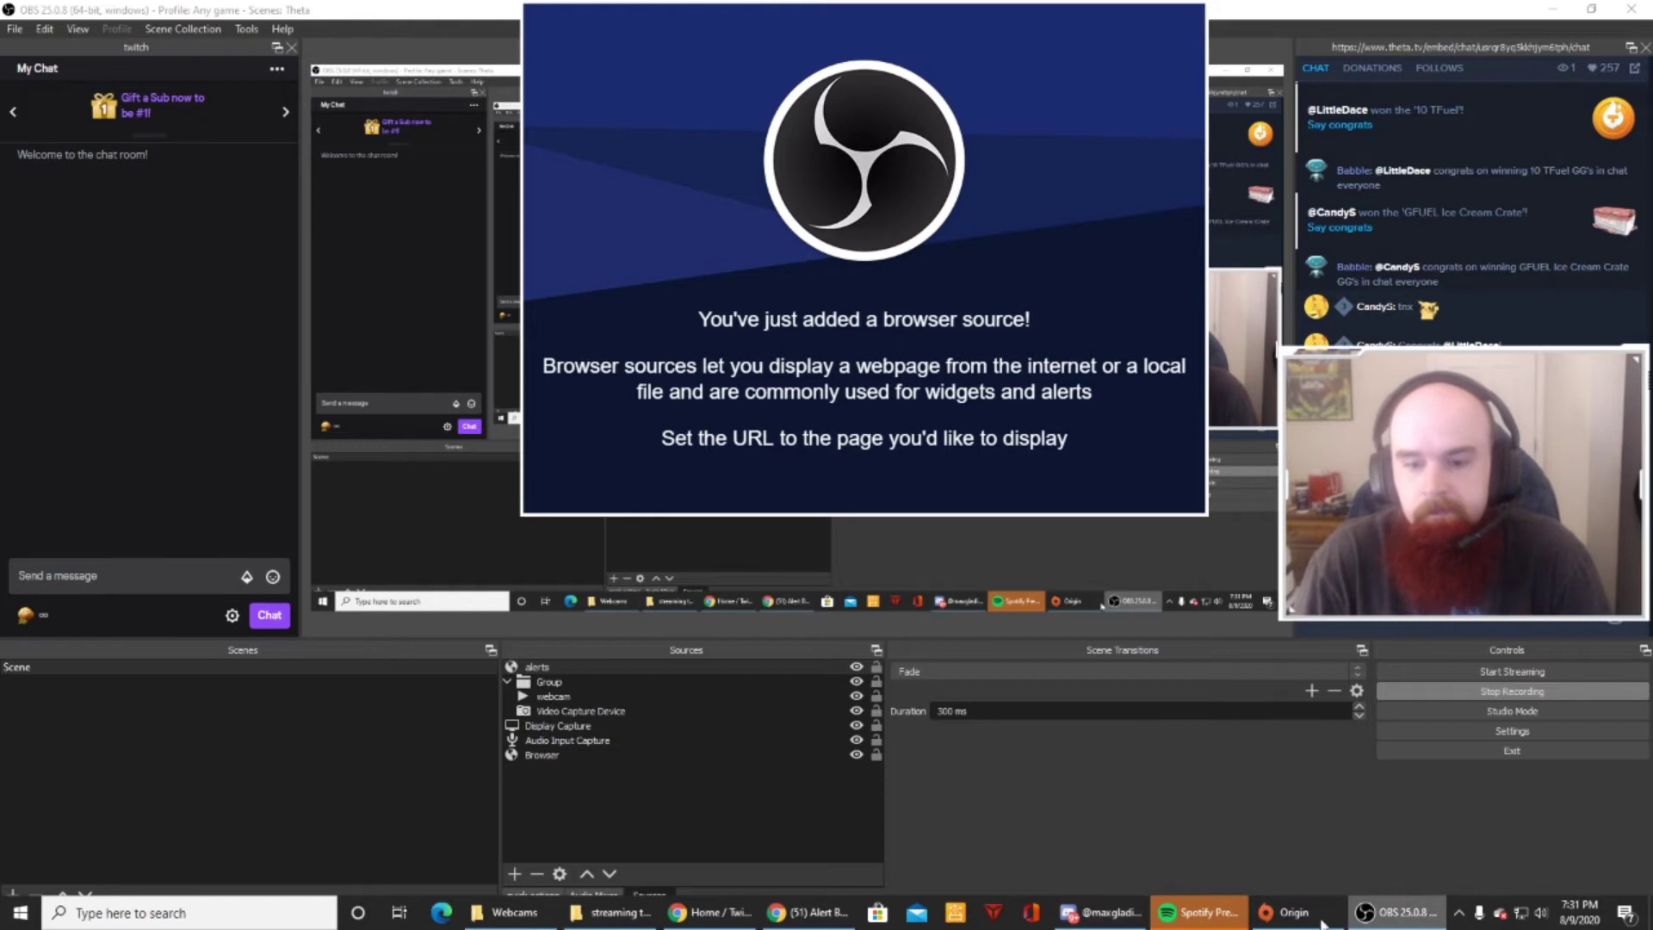
pyautogui.click(809, 913)
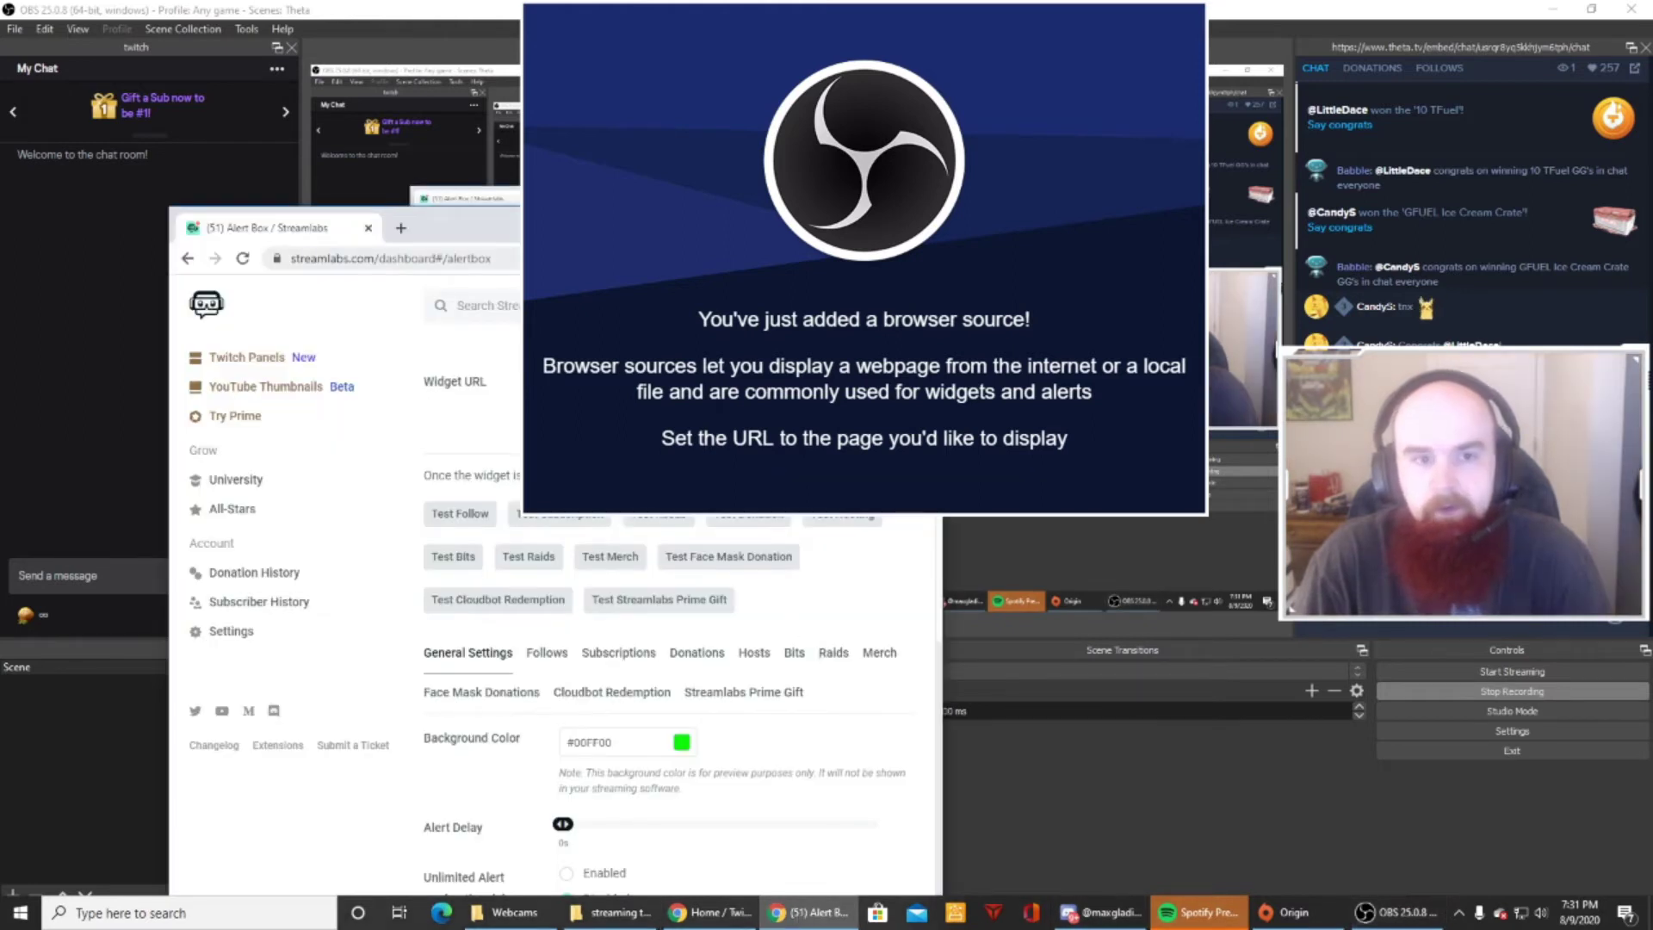
pyautogui.moveTo(482, 226); pyautogui.dragTo(307, 117)
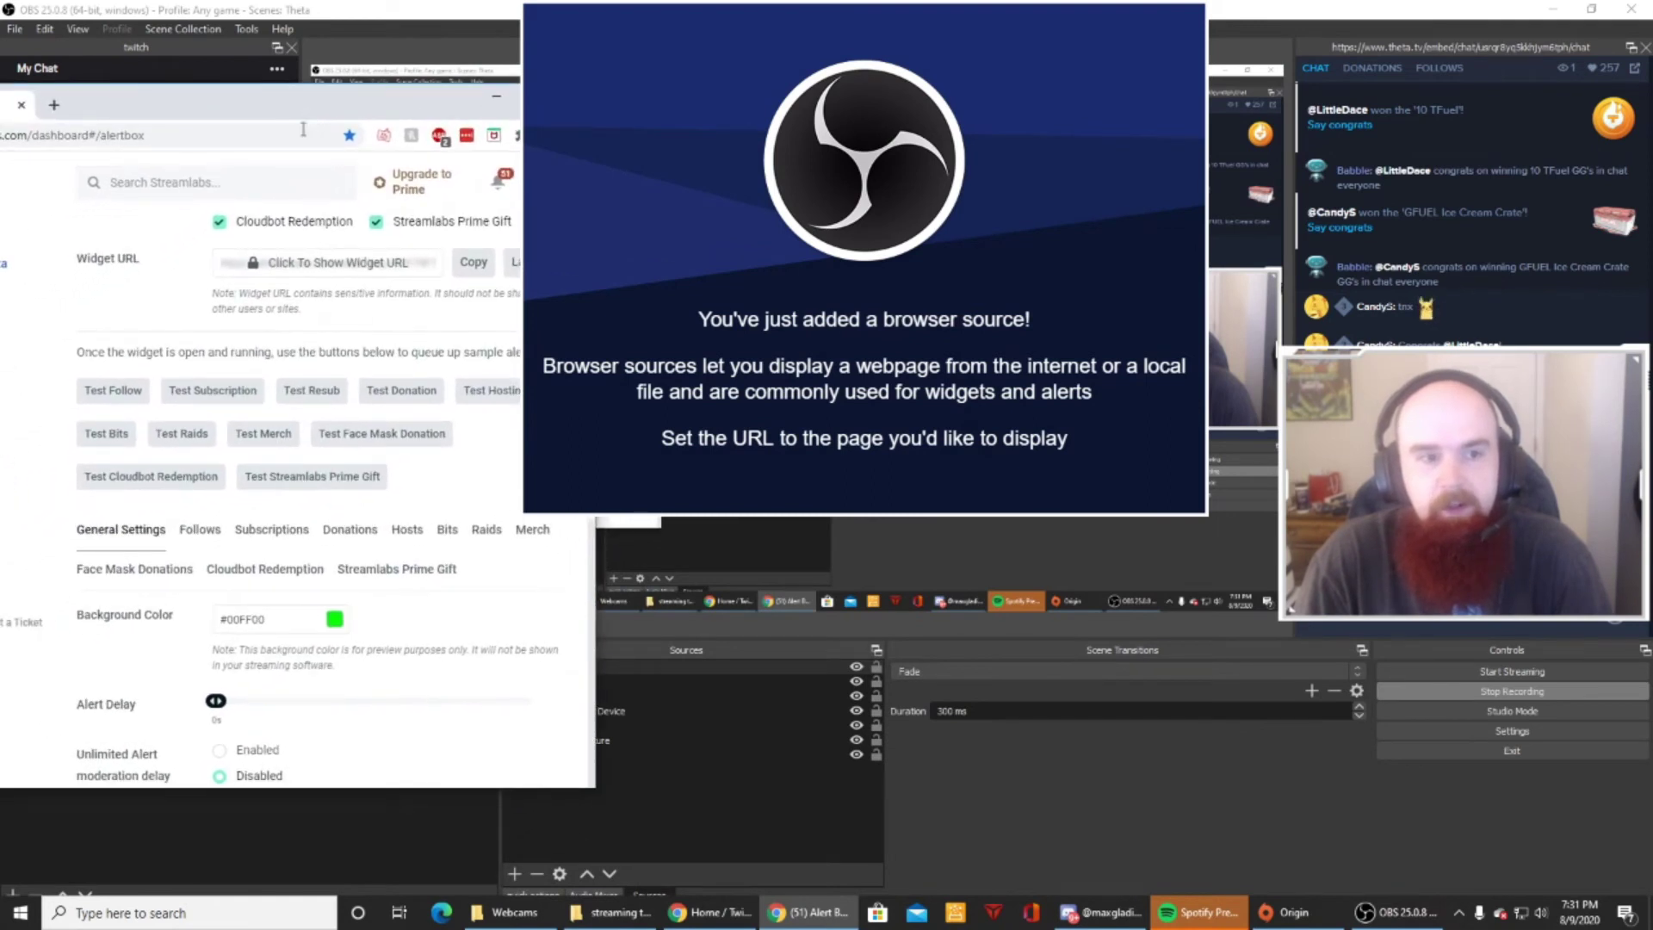
pyautogui.click(478, 267)
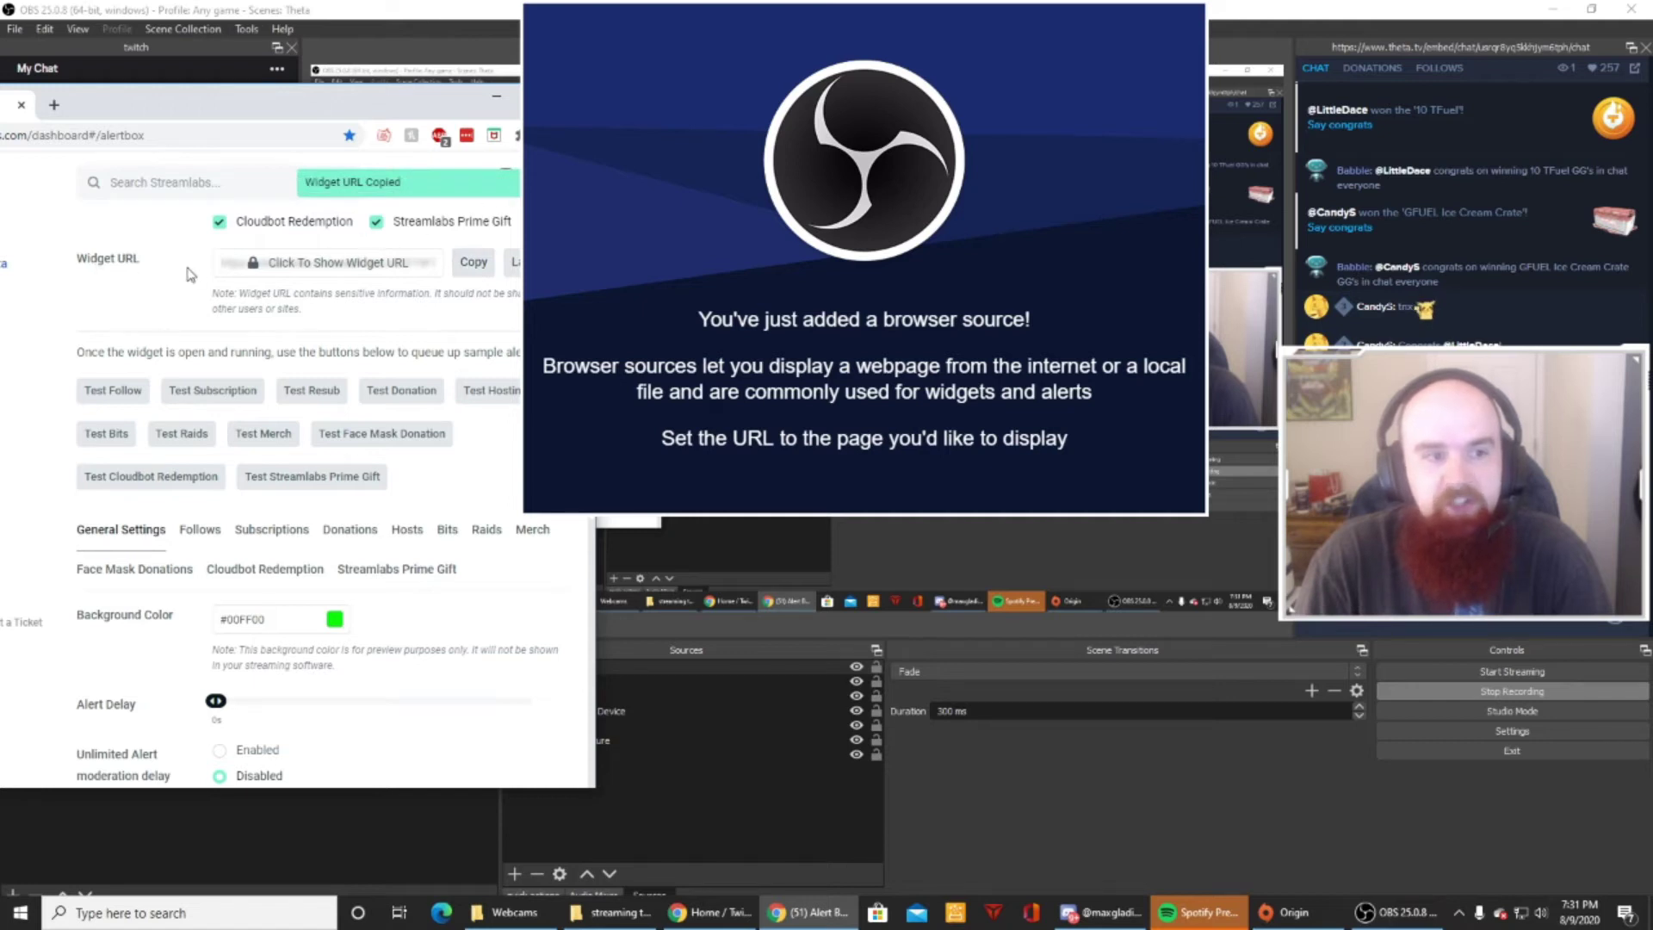
pyautogui.click(505, 99)
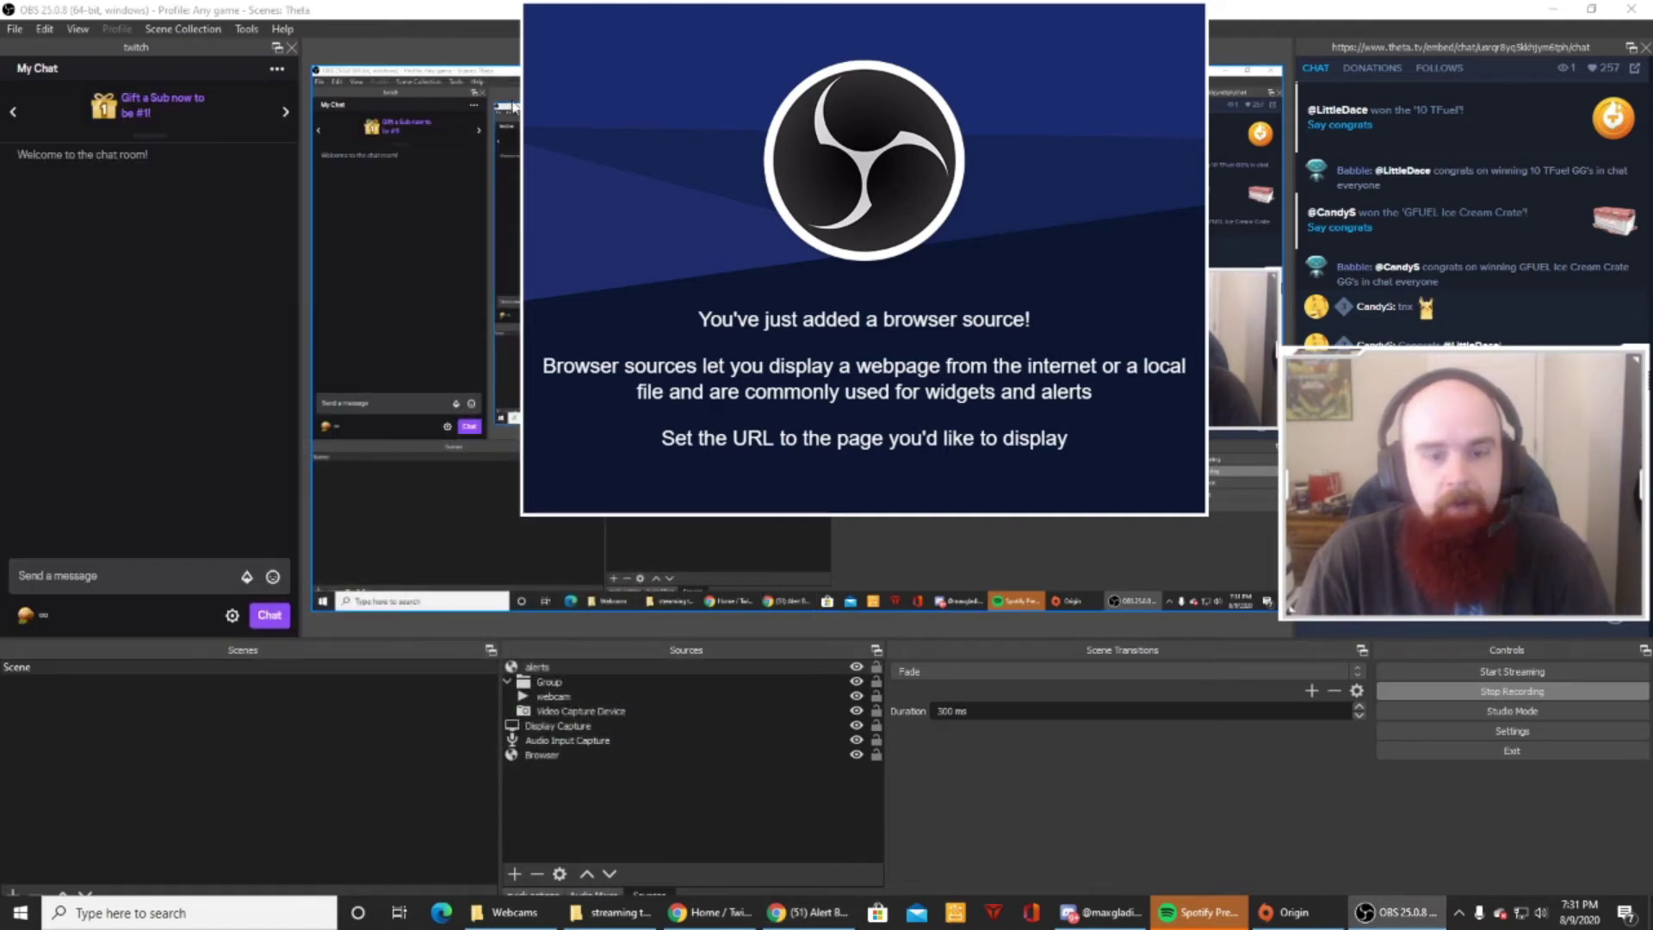
# Paste the copied widget URL into the alerts source's properties out of view of the recording and bring OBS back maximized
pyautogui.rightClick(797, 699)
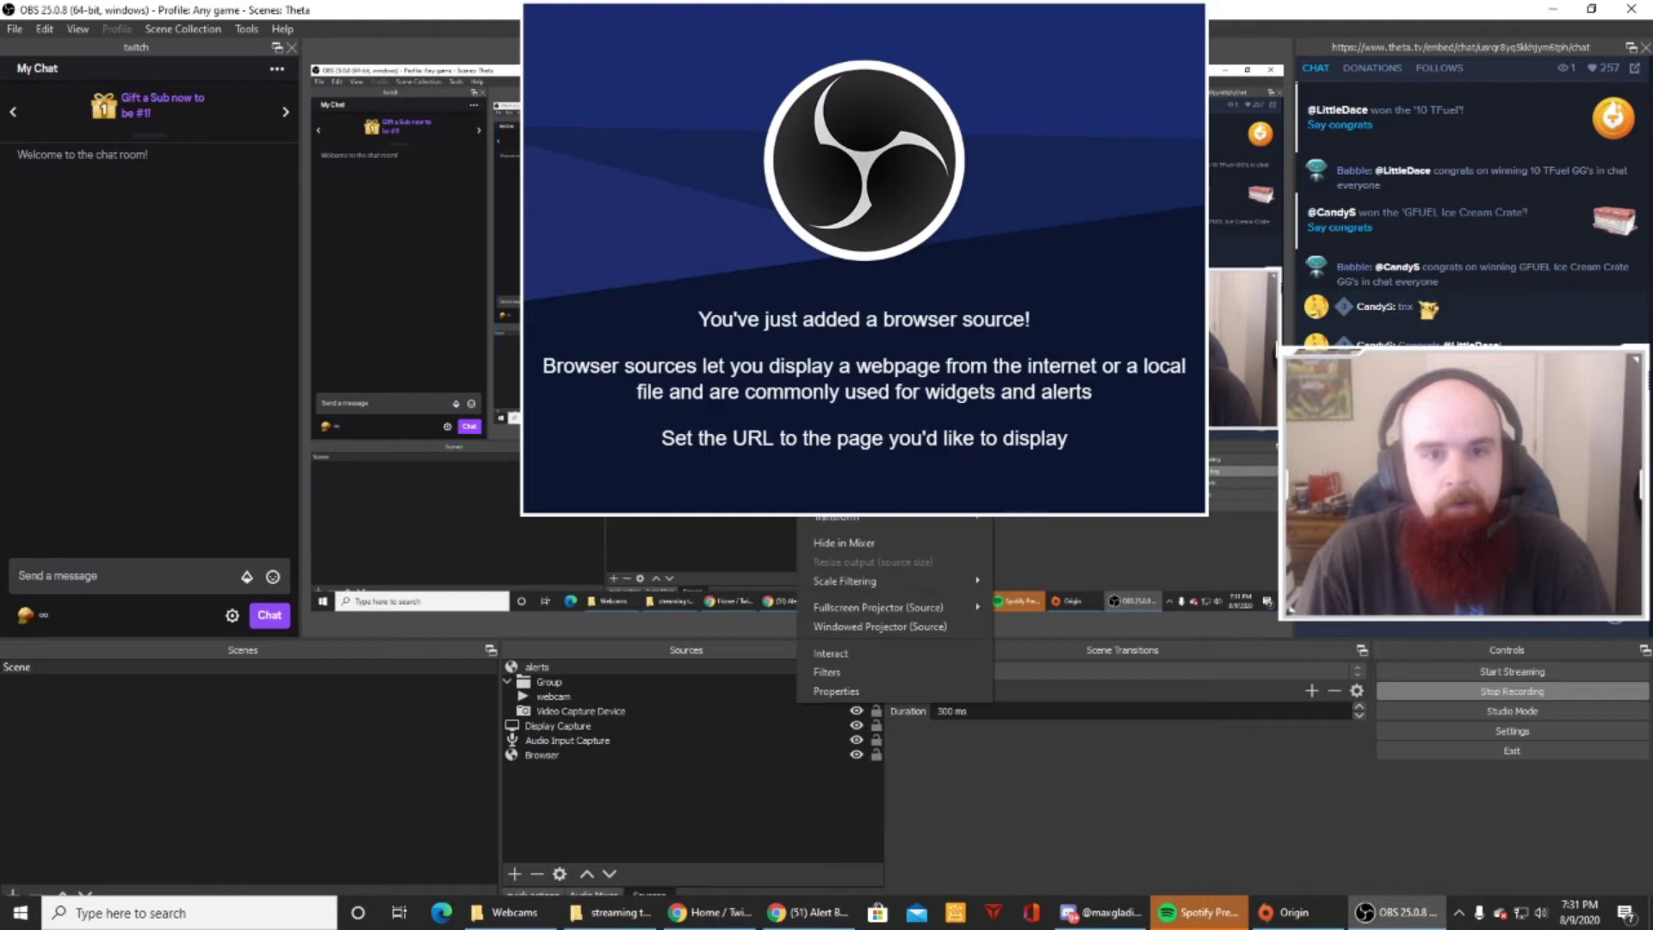
pyautogui.click(836, 691)
pyautogui.press('super+d')
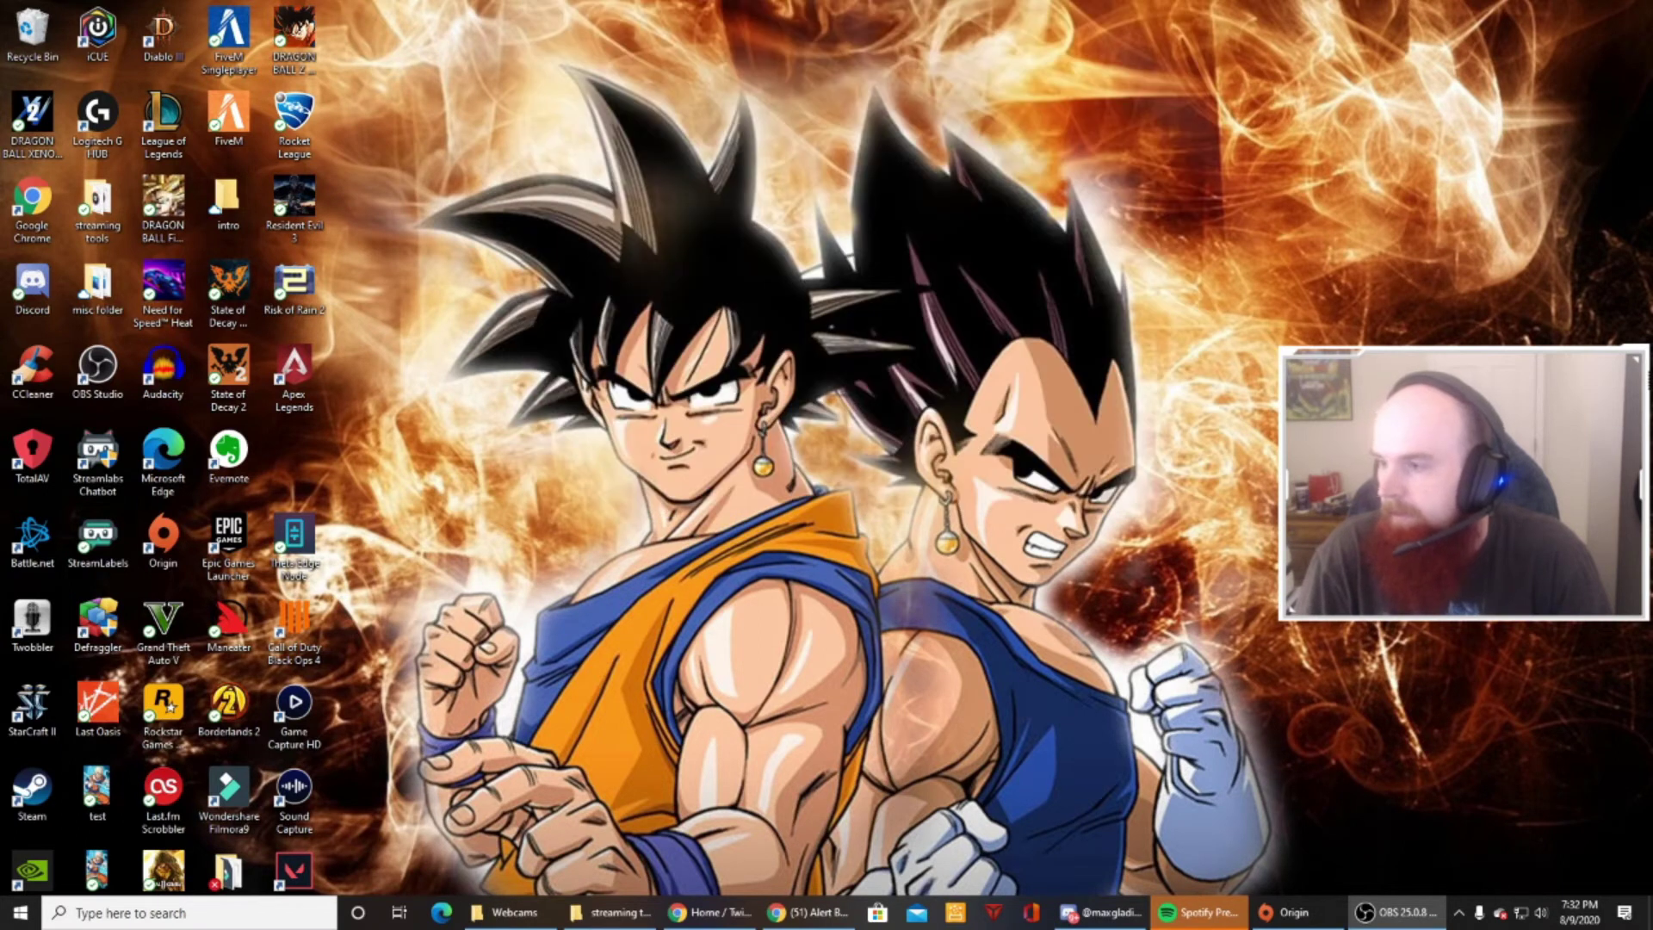
pyautogui.click(1395, 911)
pyautogui.moveTo(1561, 75); pyautogui.dragTo(583, 81)
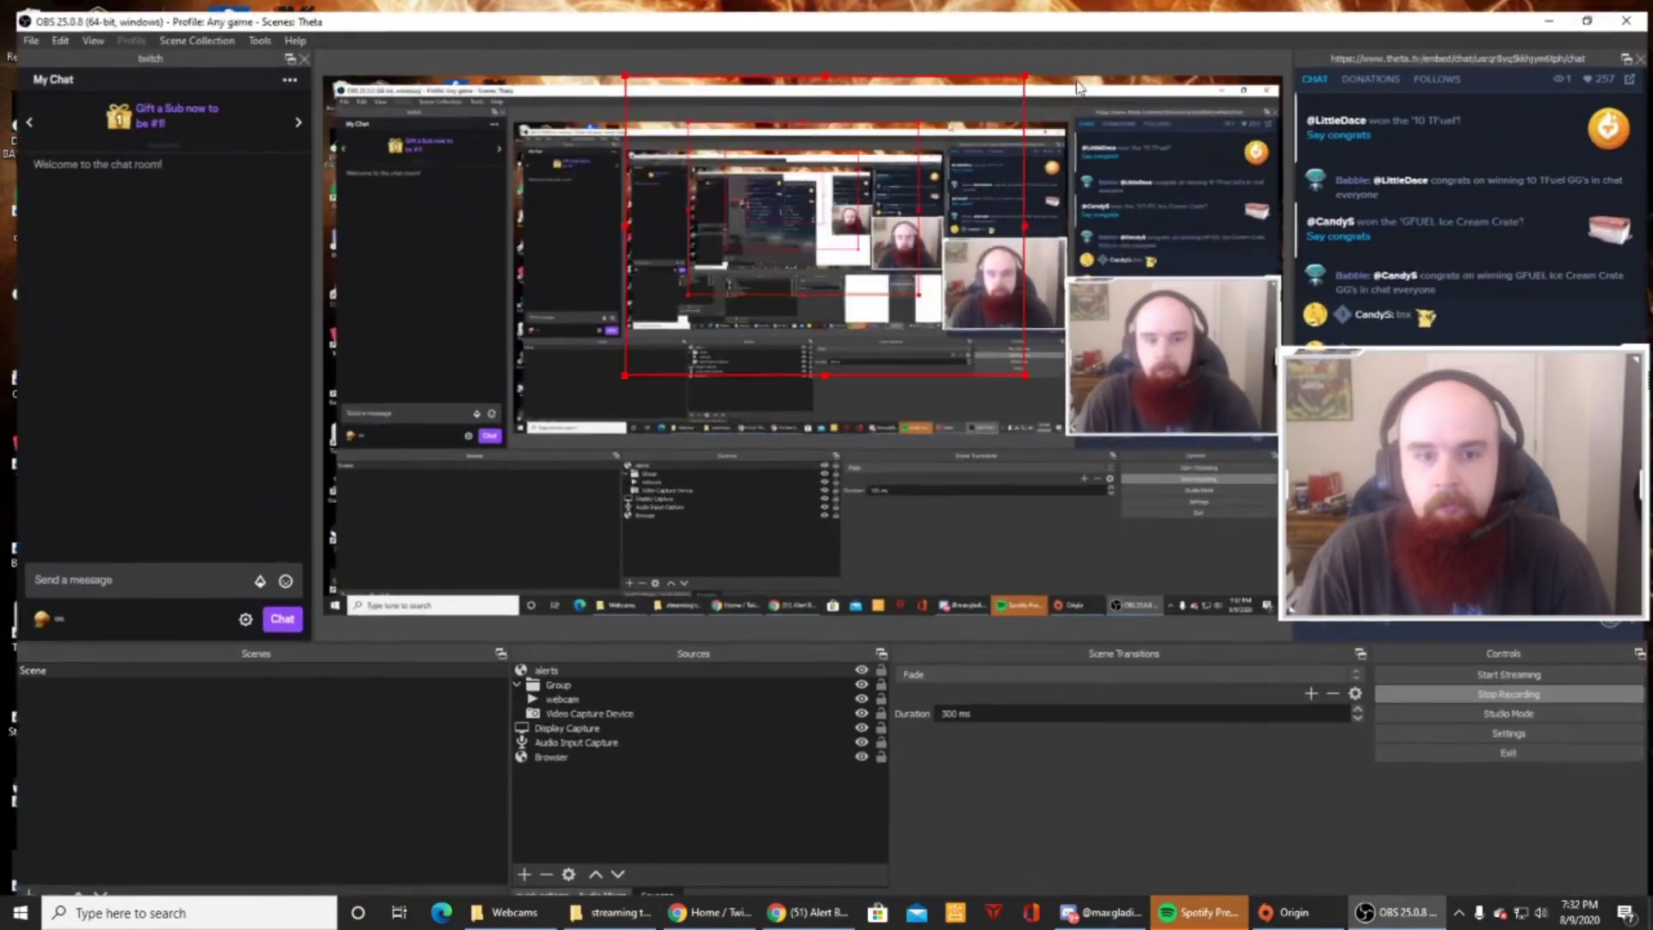
pyautogui.click(1071, 76)
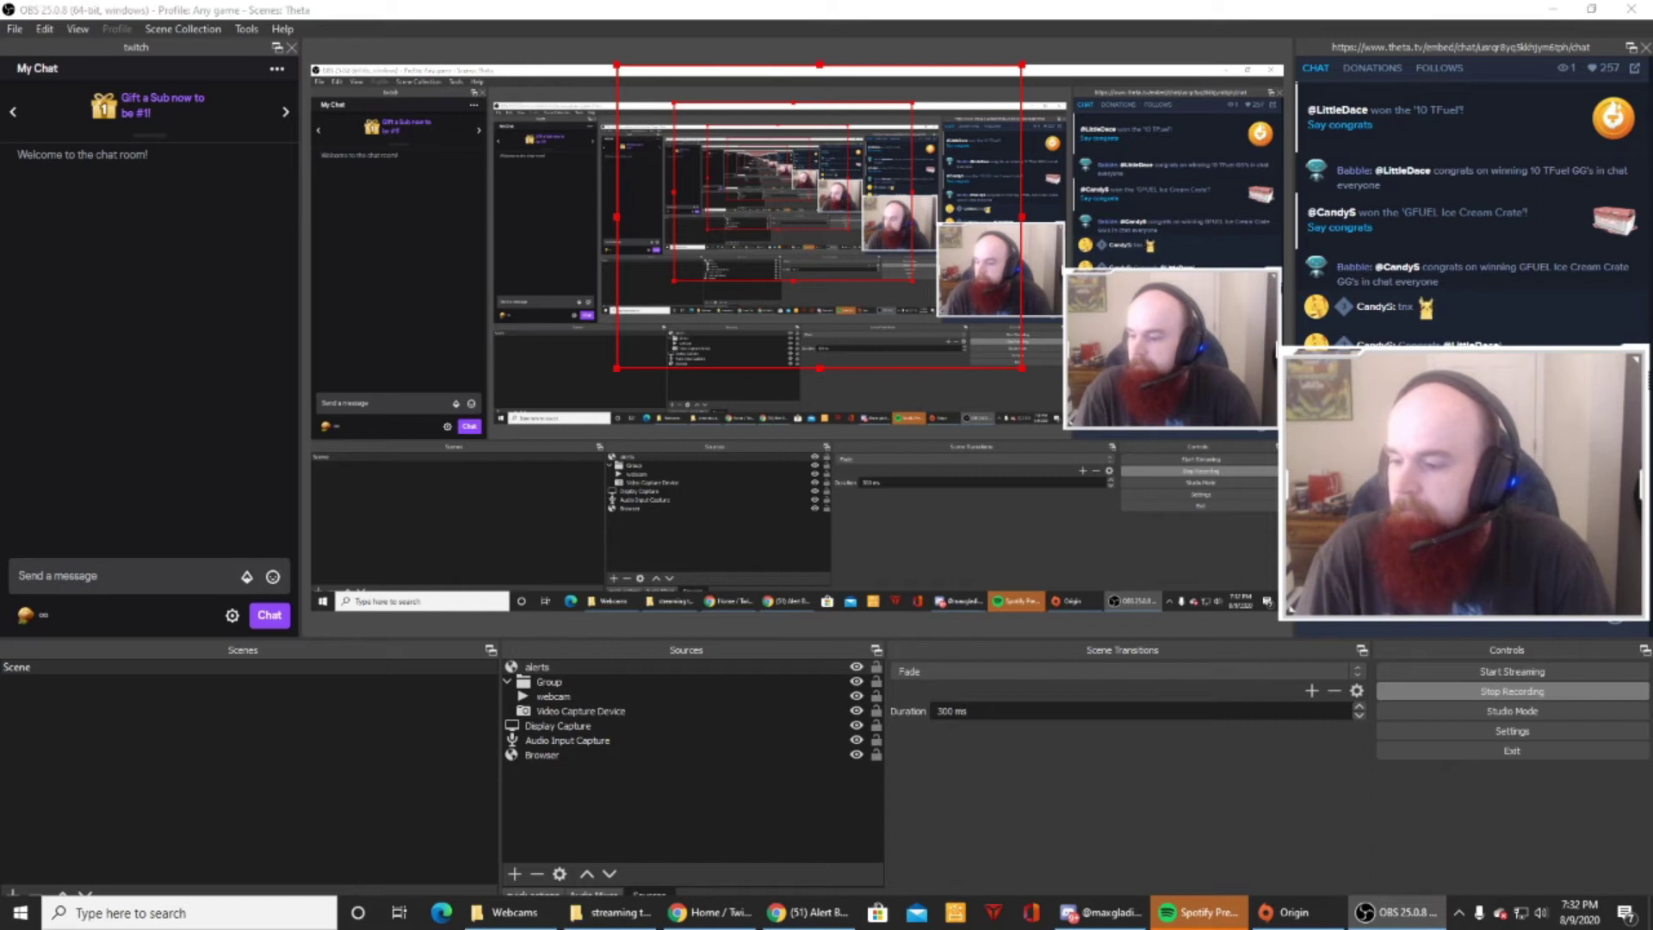
# Switch back to the Streamlabs Alert Box page and examine its general settings, including layout, alert delay and profanity filter
pyautogui.click(809, 912)
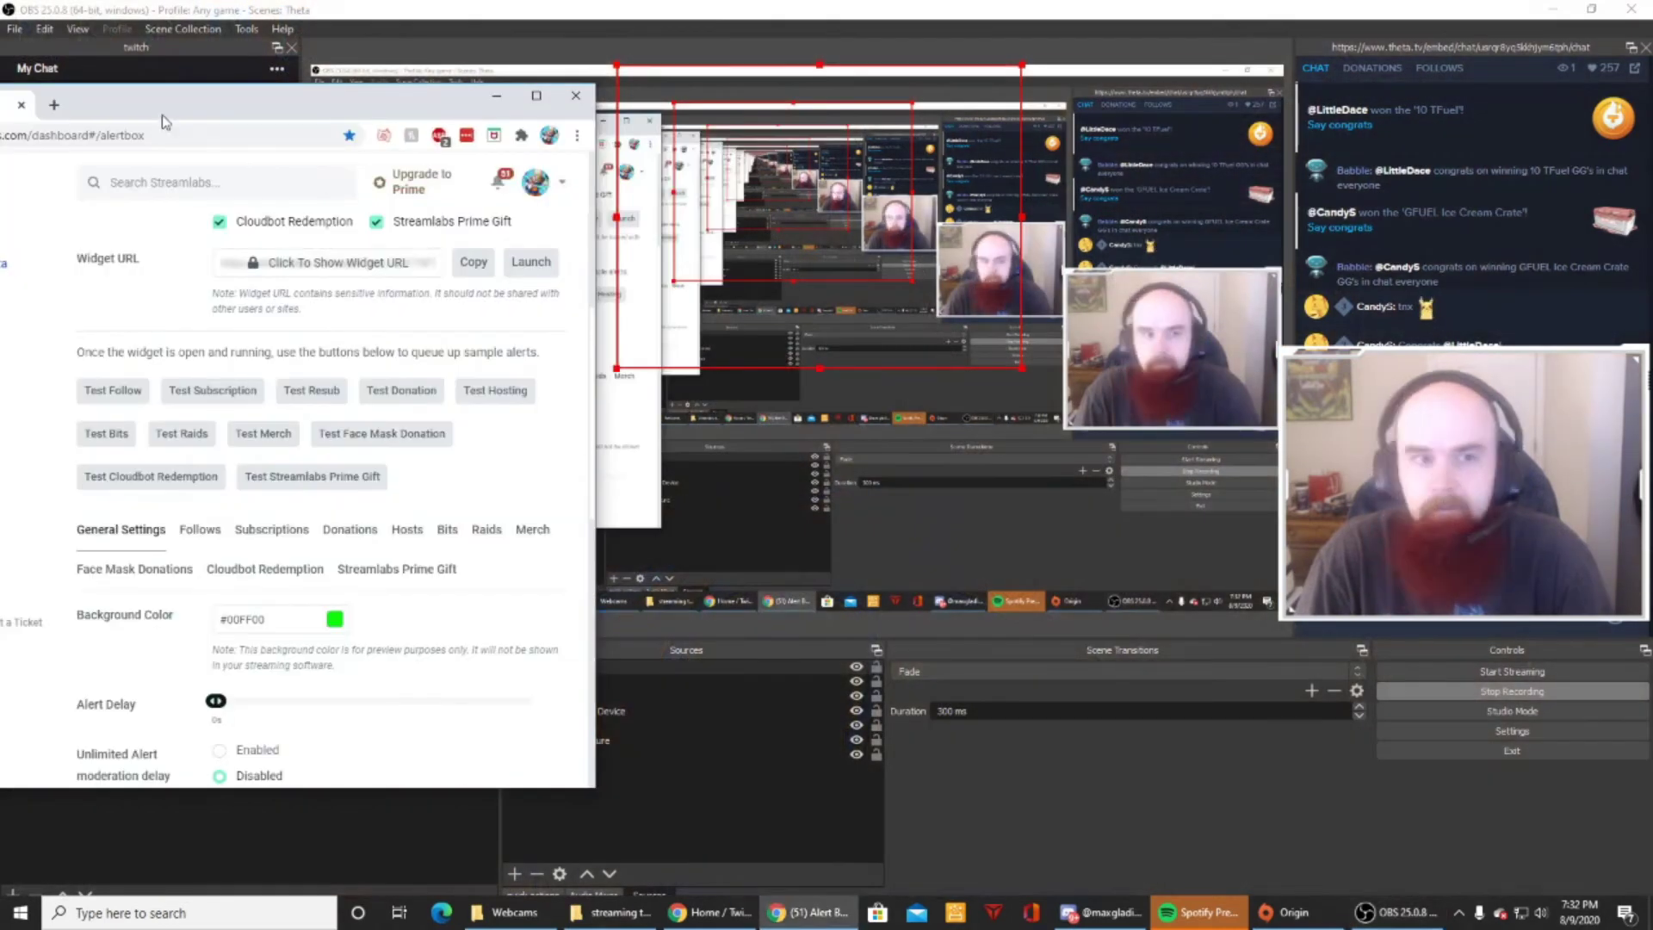
pyautogui.moveTo(142, 96); pyautogui.dragTo(1652, 96)
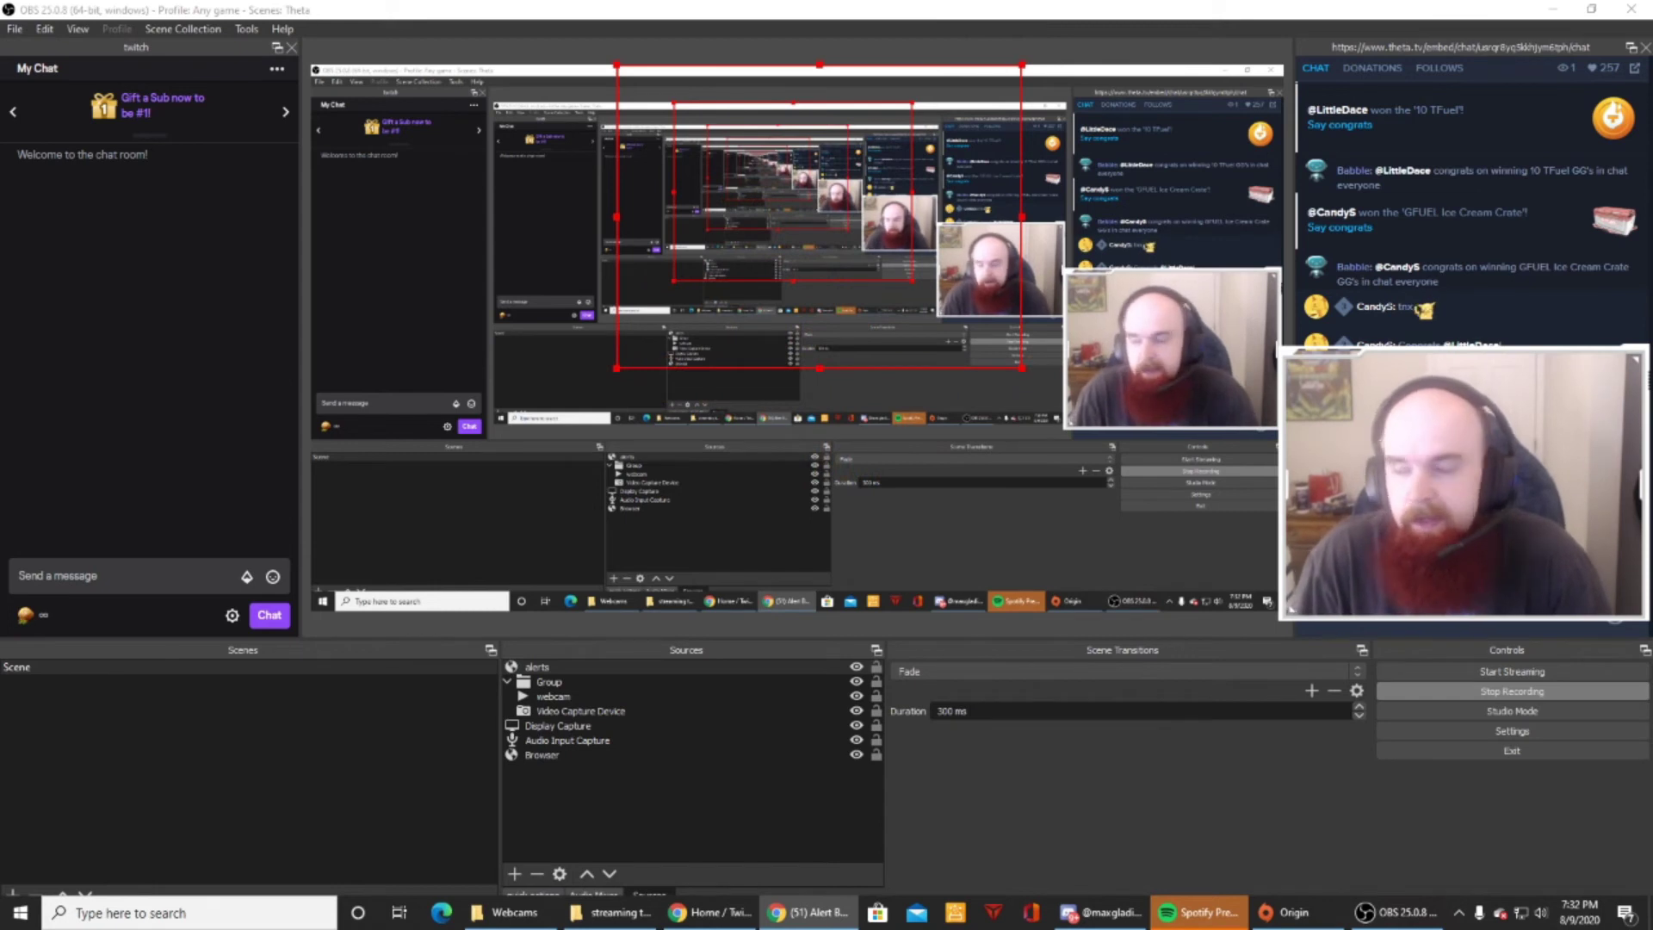
pyautogui.hotkey('alt', 'Tab')
pyautogui.moveTo(937, 105); pyautogui.dragTo(896, 100)
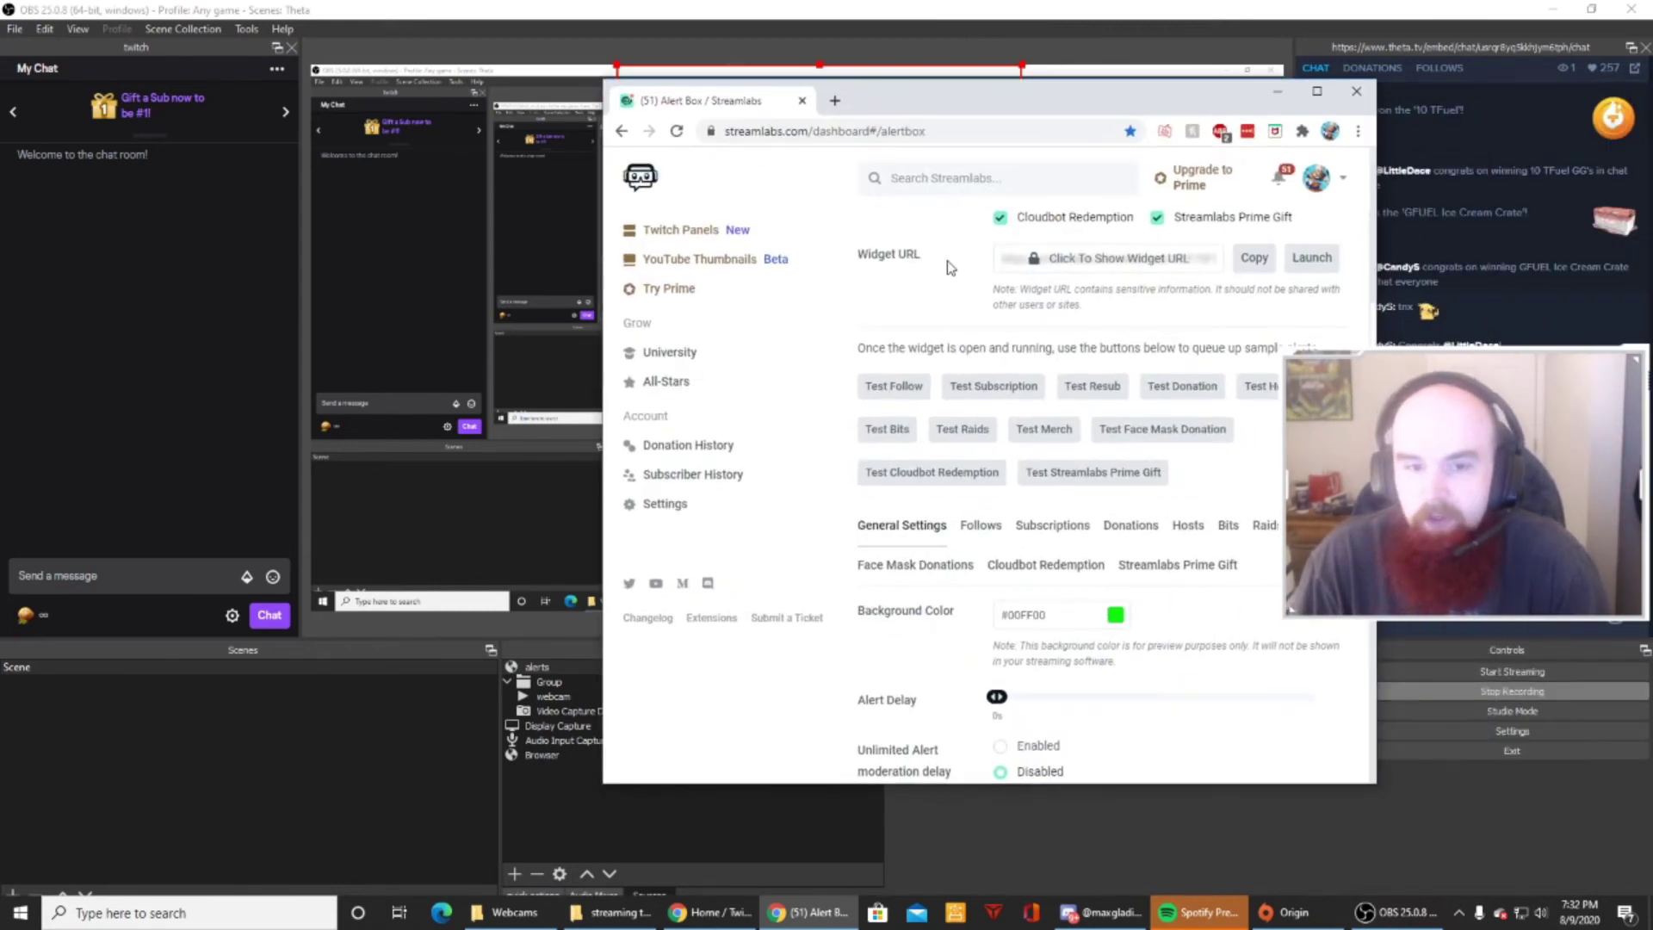
pyautogui.scroll(-9, 949, 275)
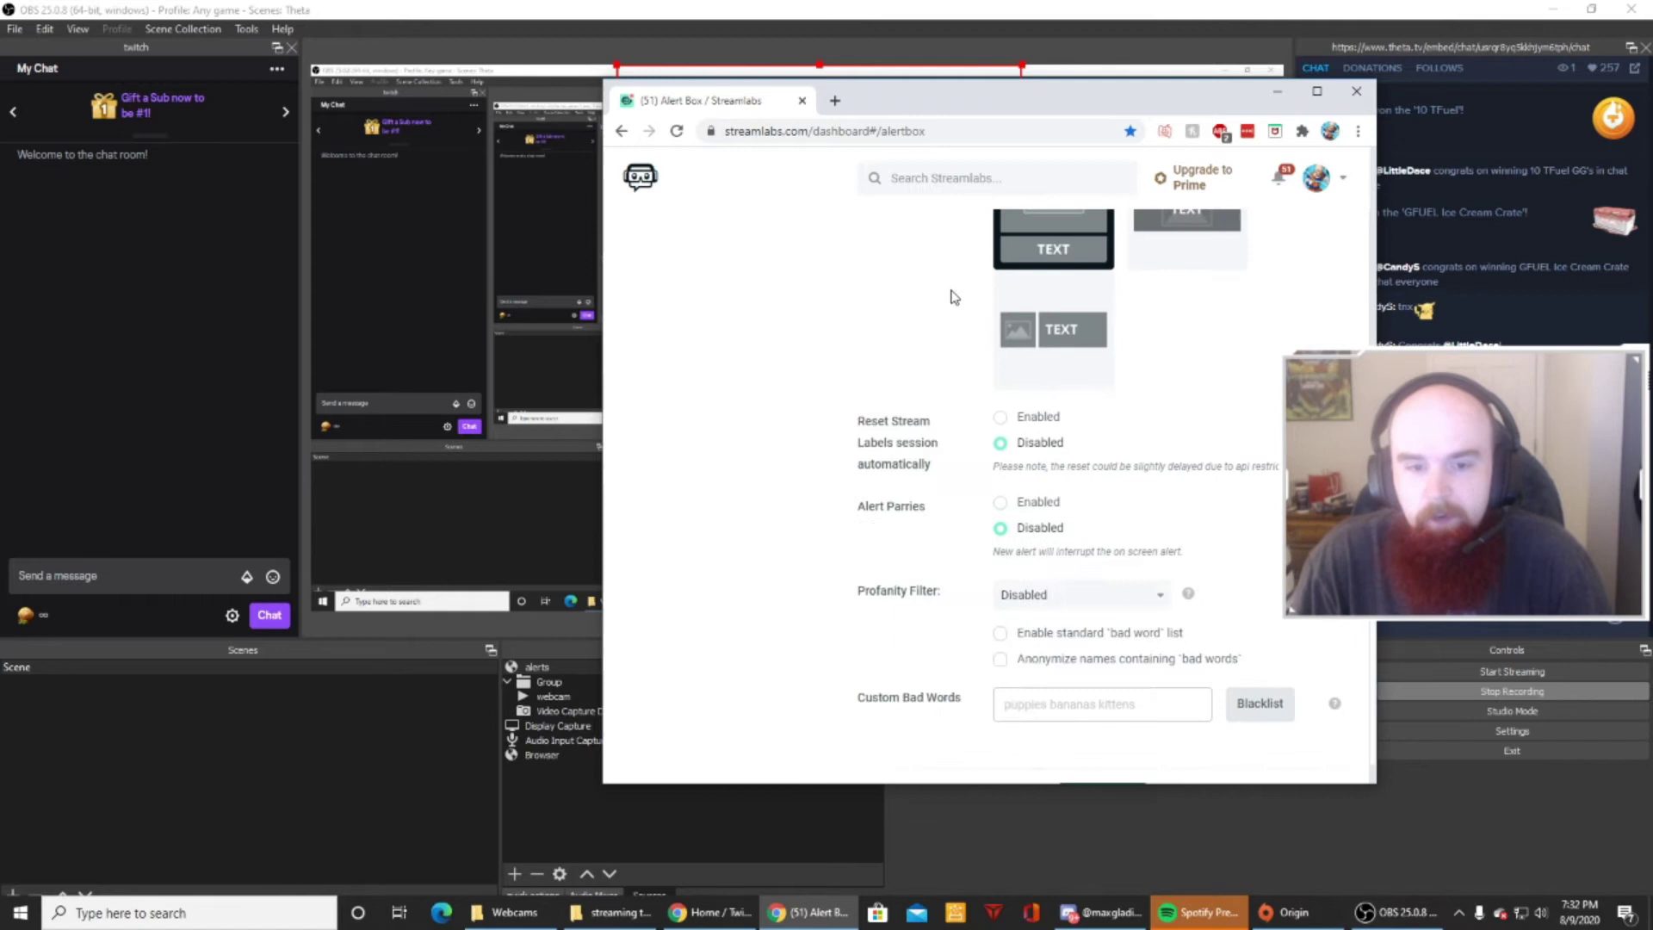
pyautogui.scroll(-1, 953, 297)
pyautogui.scroll(-1, 951, 303)
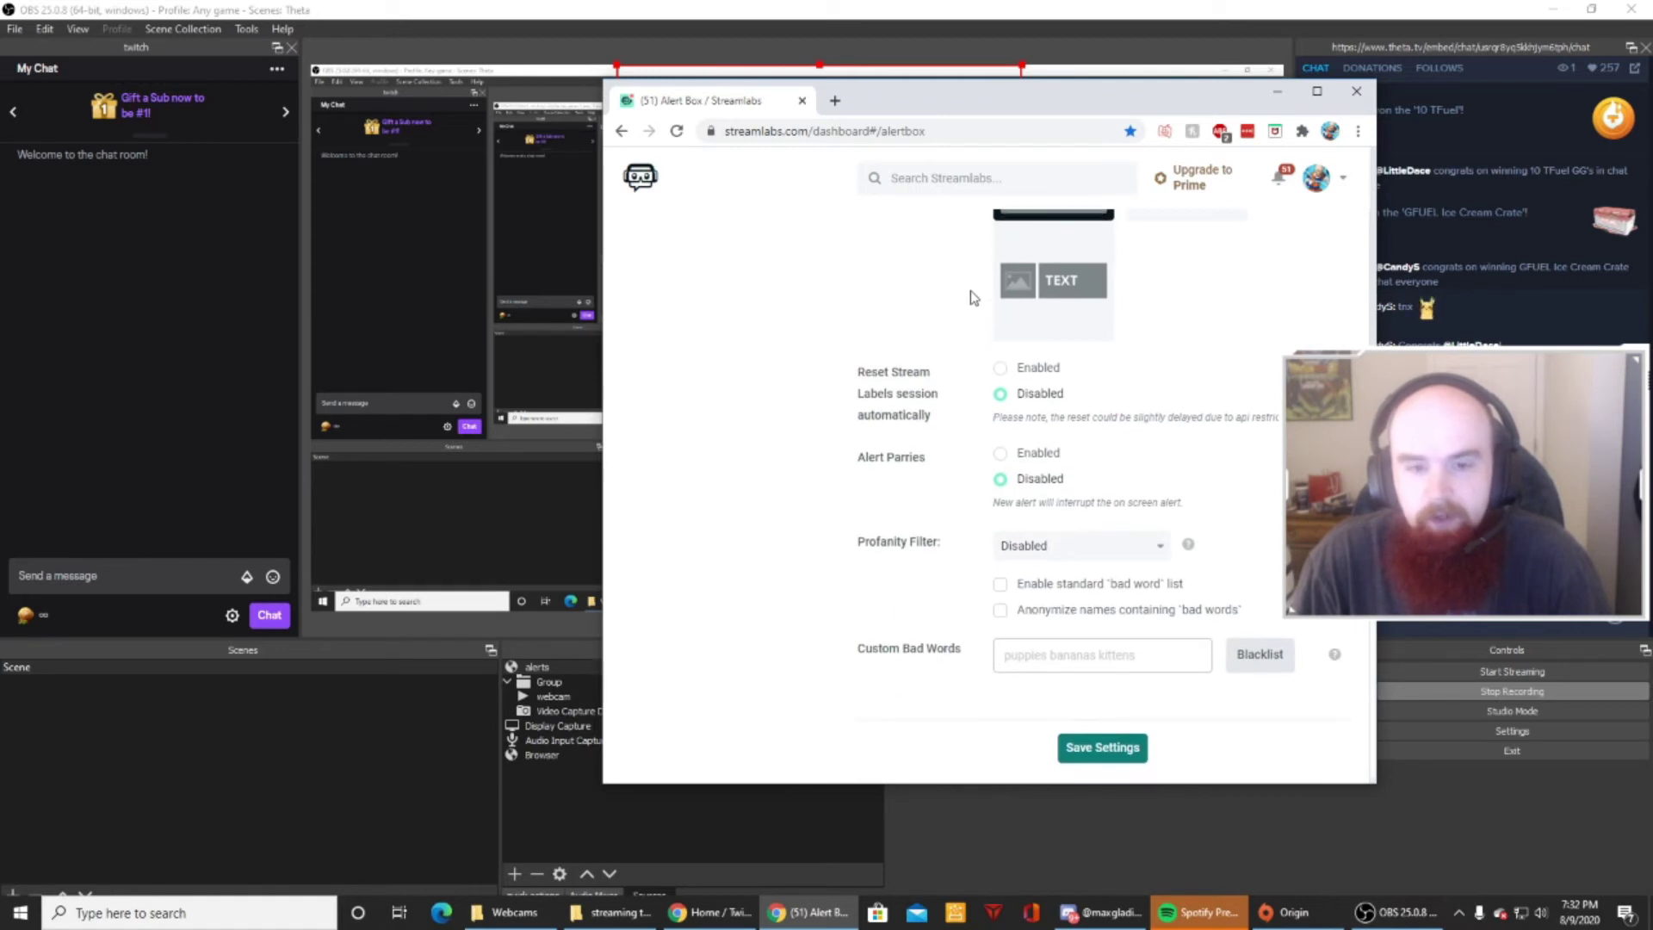
pyautogui.click(1315, 92)
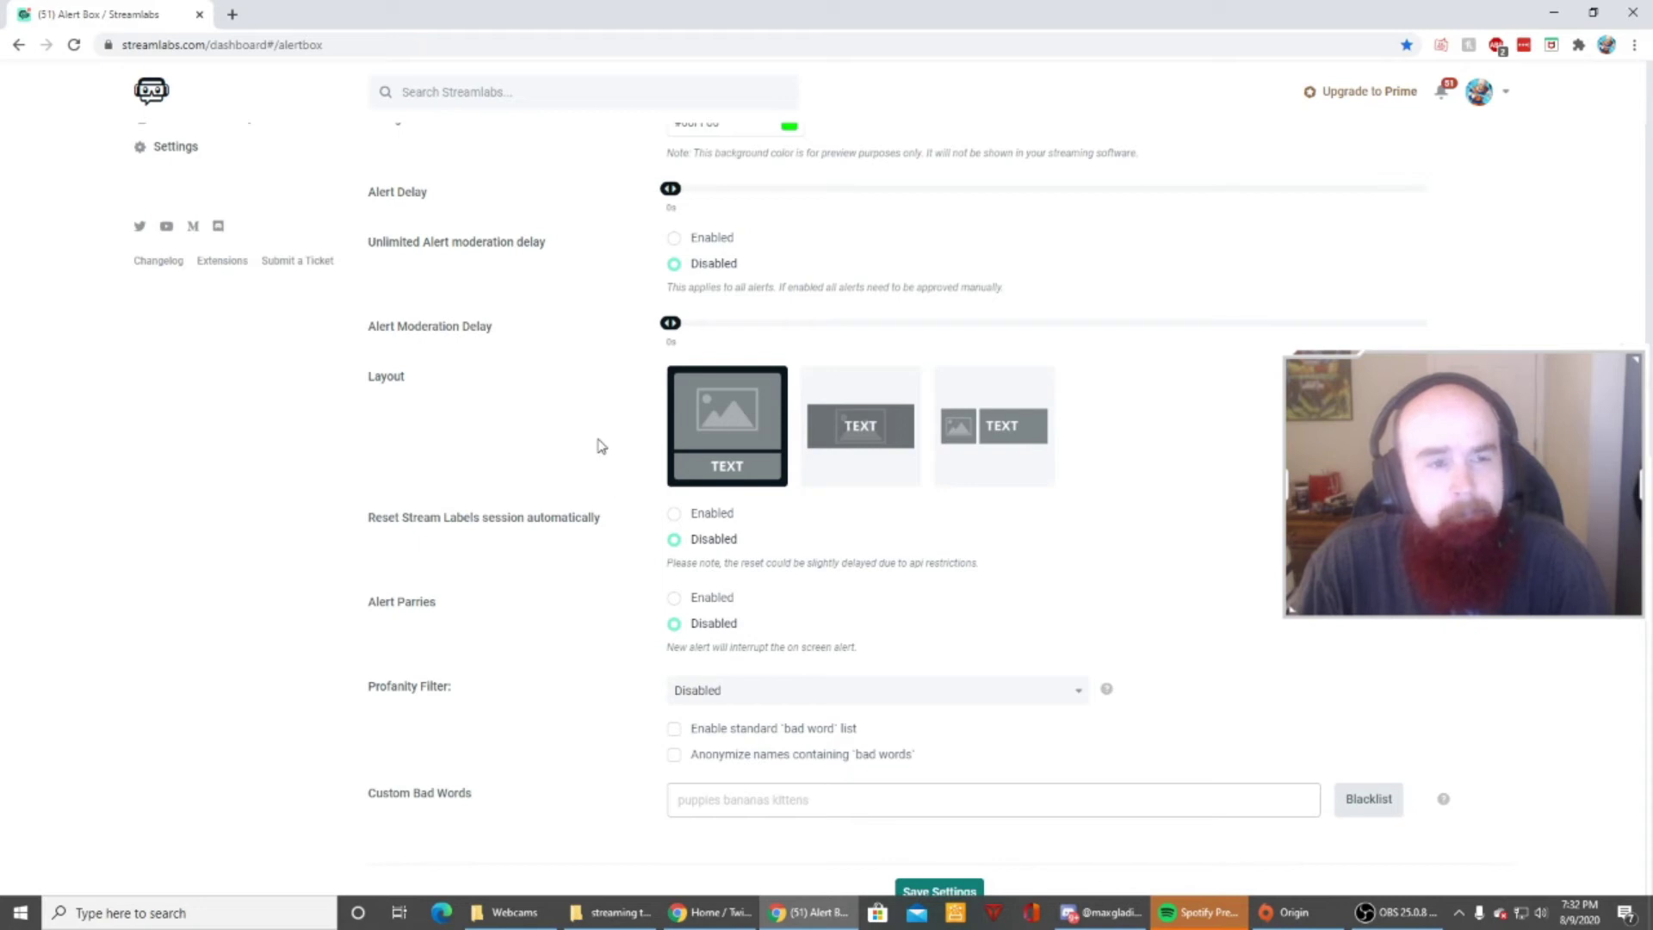
pyautogui.scroll(4, 600, 445)
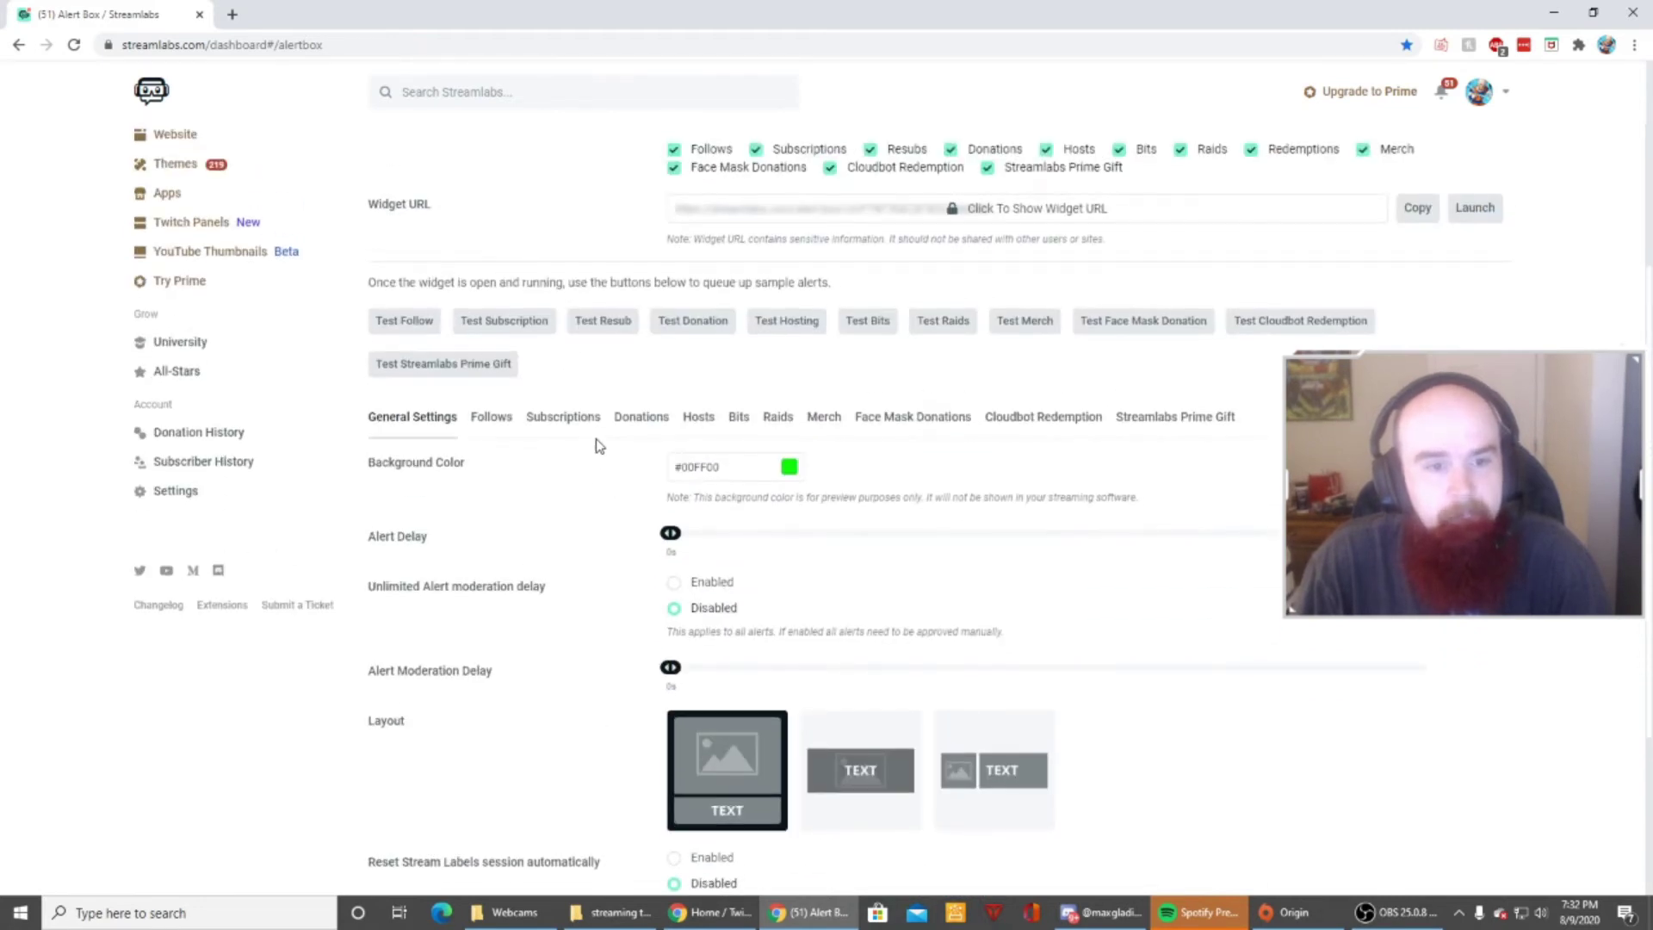
pyautogui.moveTo(682, 9); pyautogui.dragTo(704, 74)
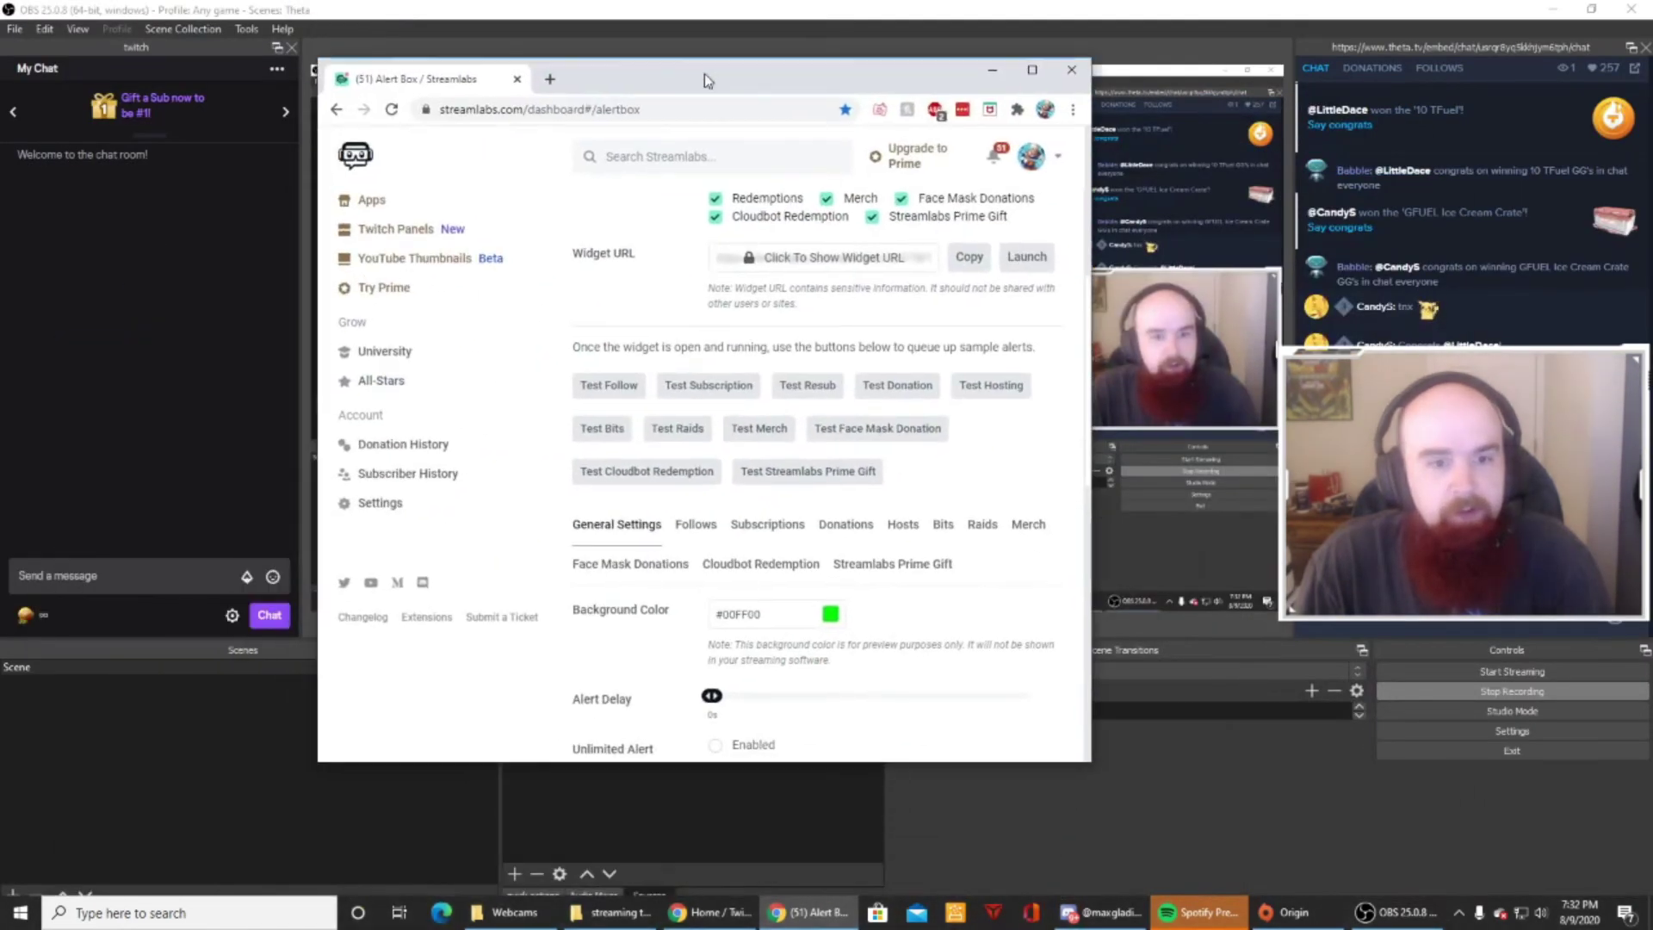
# Open the Follows alert settings in a maximized window and examine the message template, image, sound and duration options
pyautogui.click(690, 526)
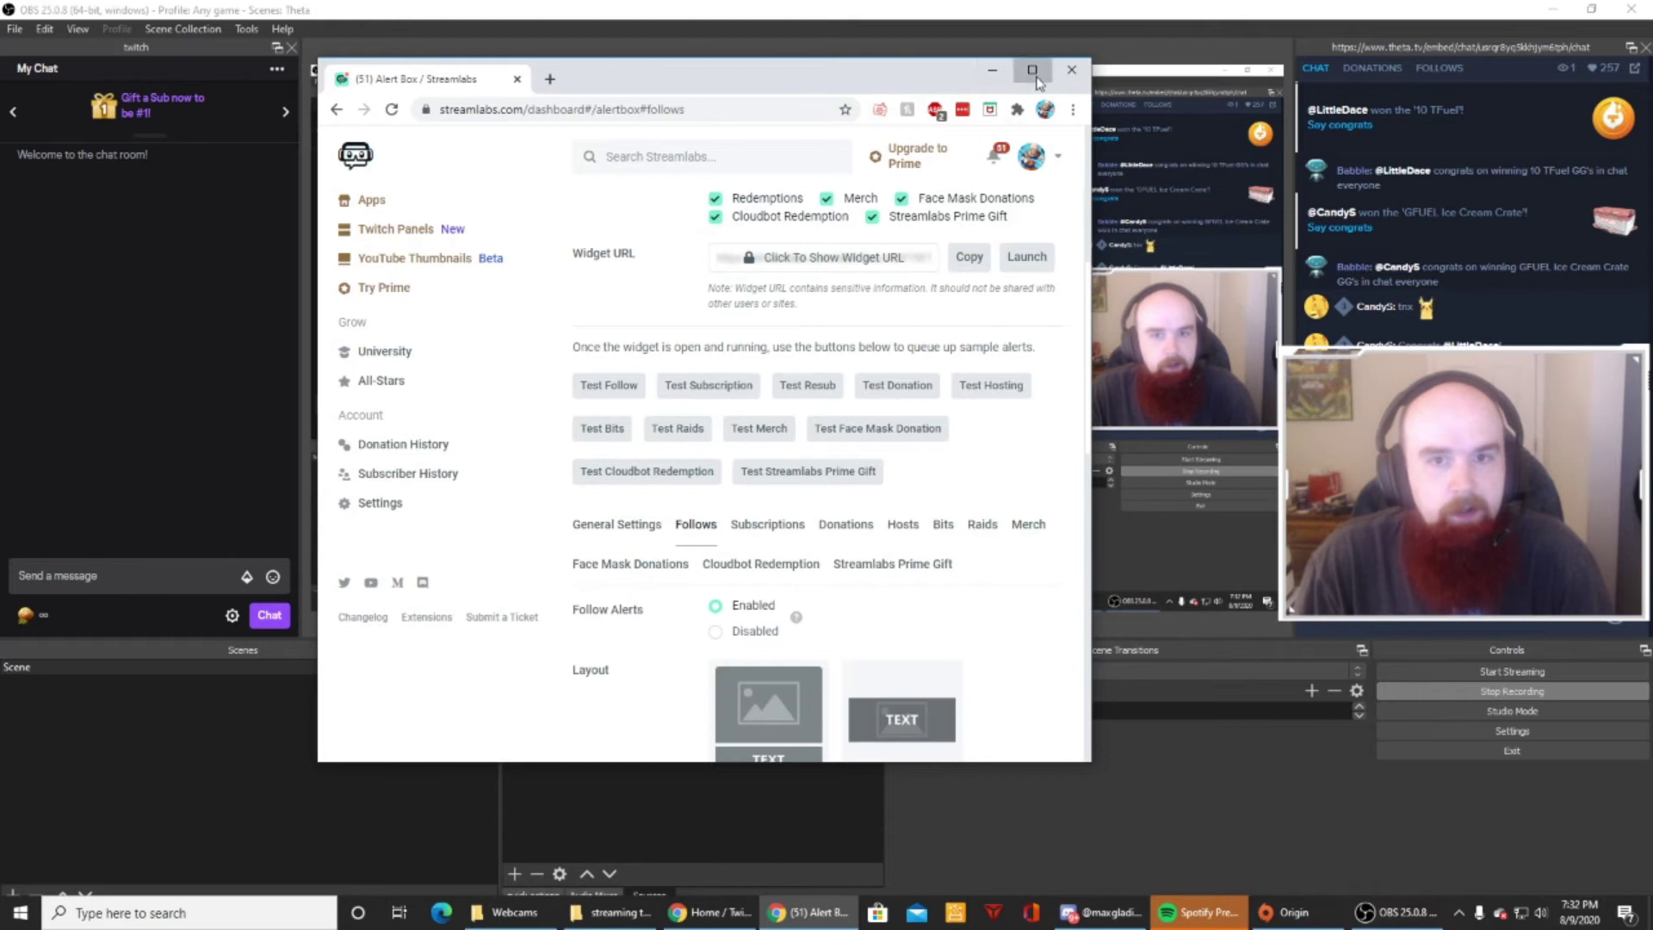
pyautogui.click(1033, 70)
pyautogui.scroll(-4, 465, 528)
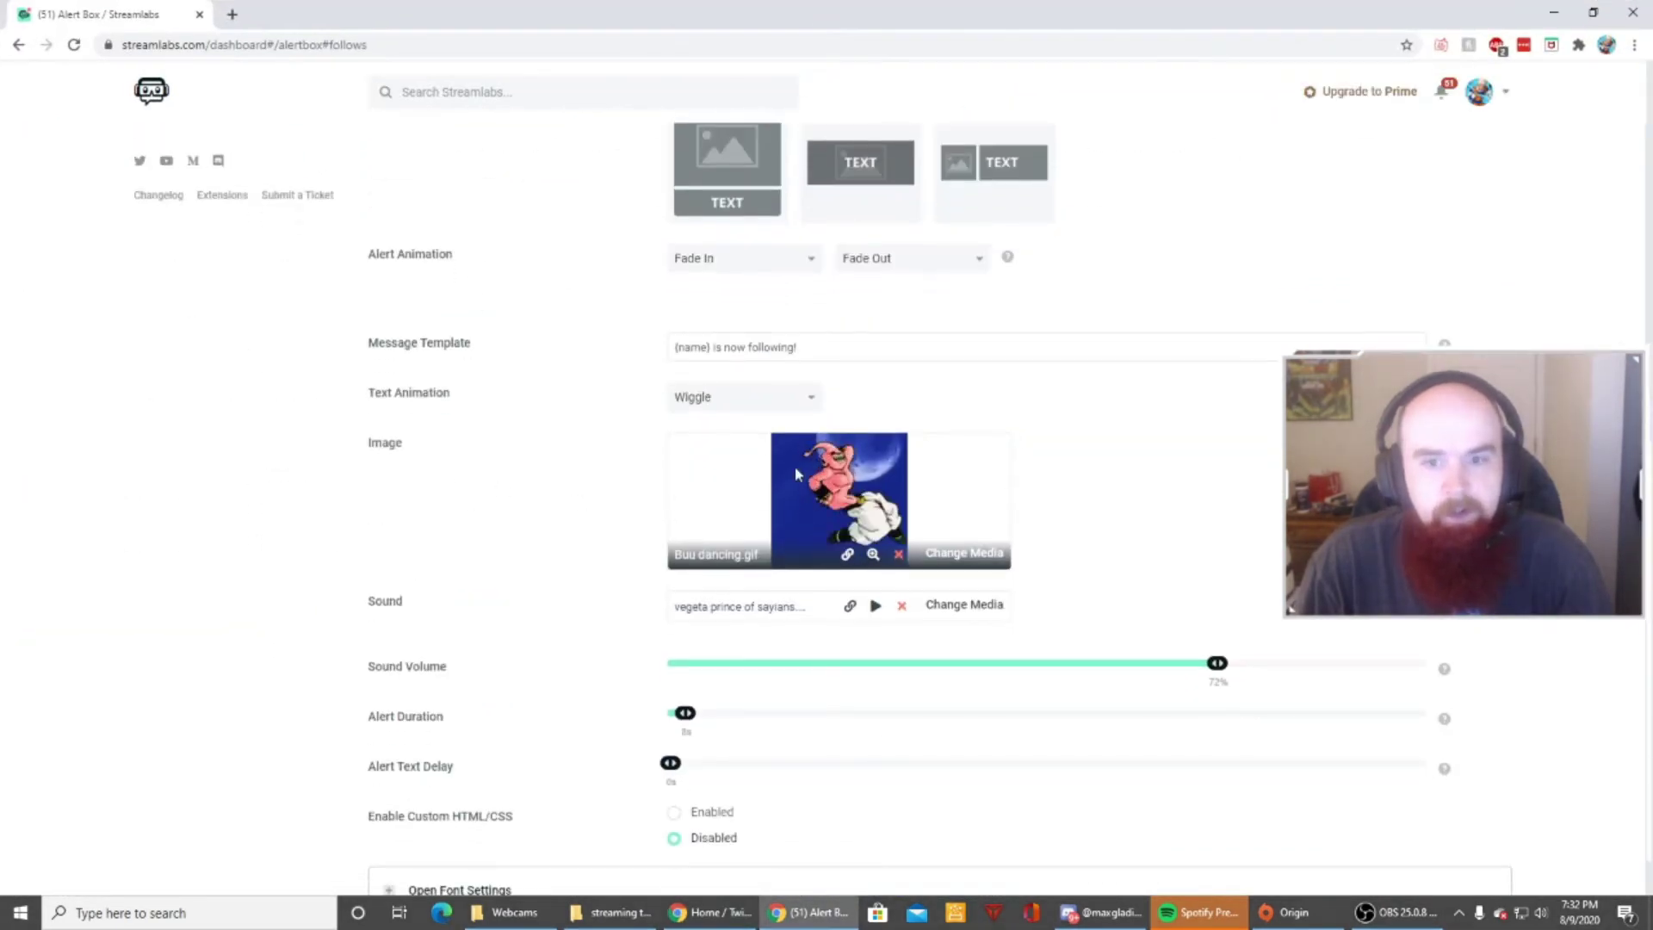
# Browse the uploaded images in the Media Gallery for the follow alert and leave the gallery without choosing one
pyautogui.click(985, 558)
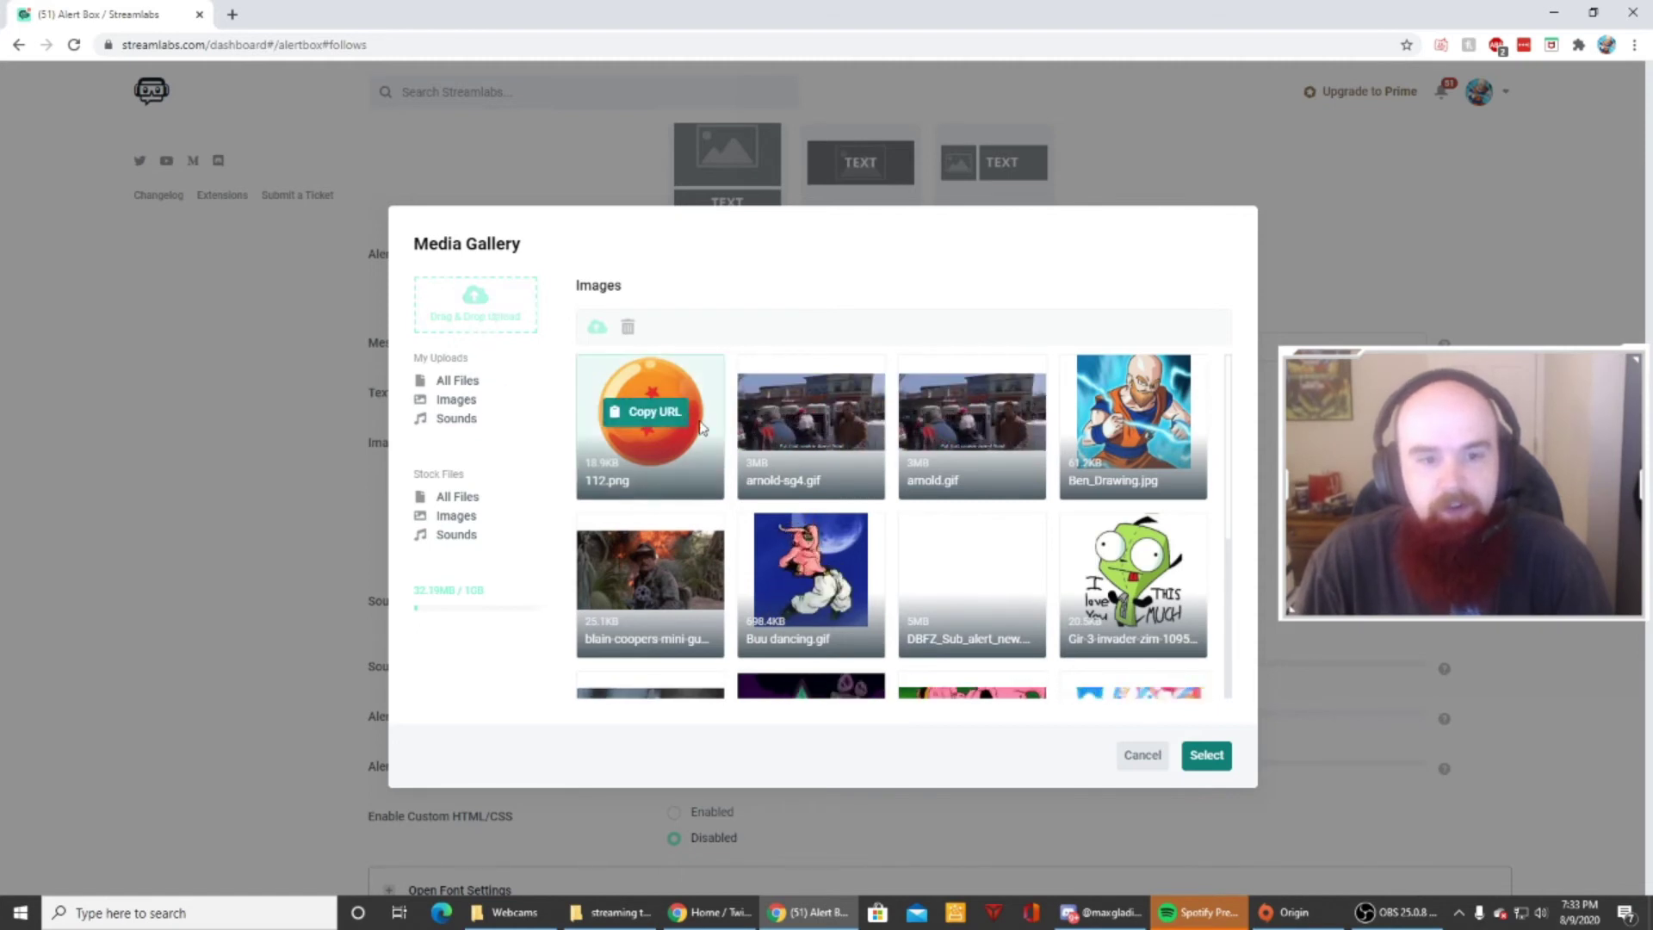
pyautogui.scroll(-3, 941, 498)
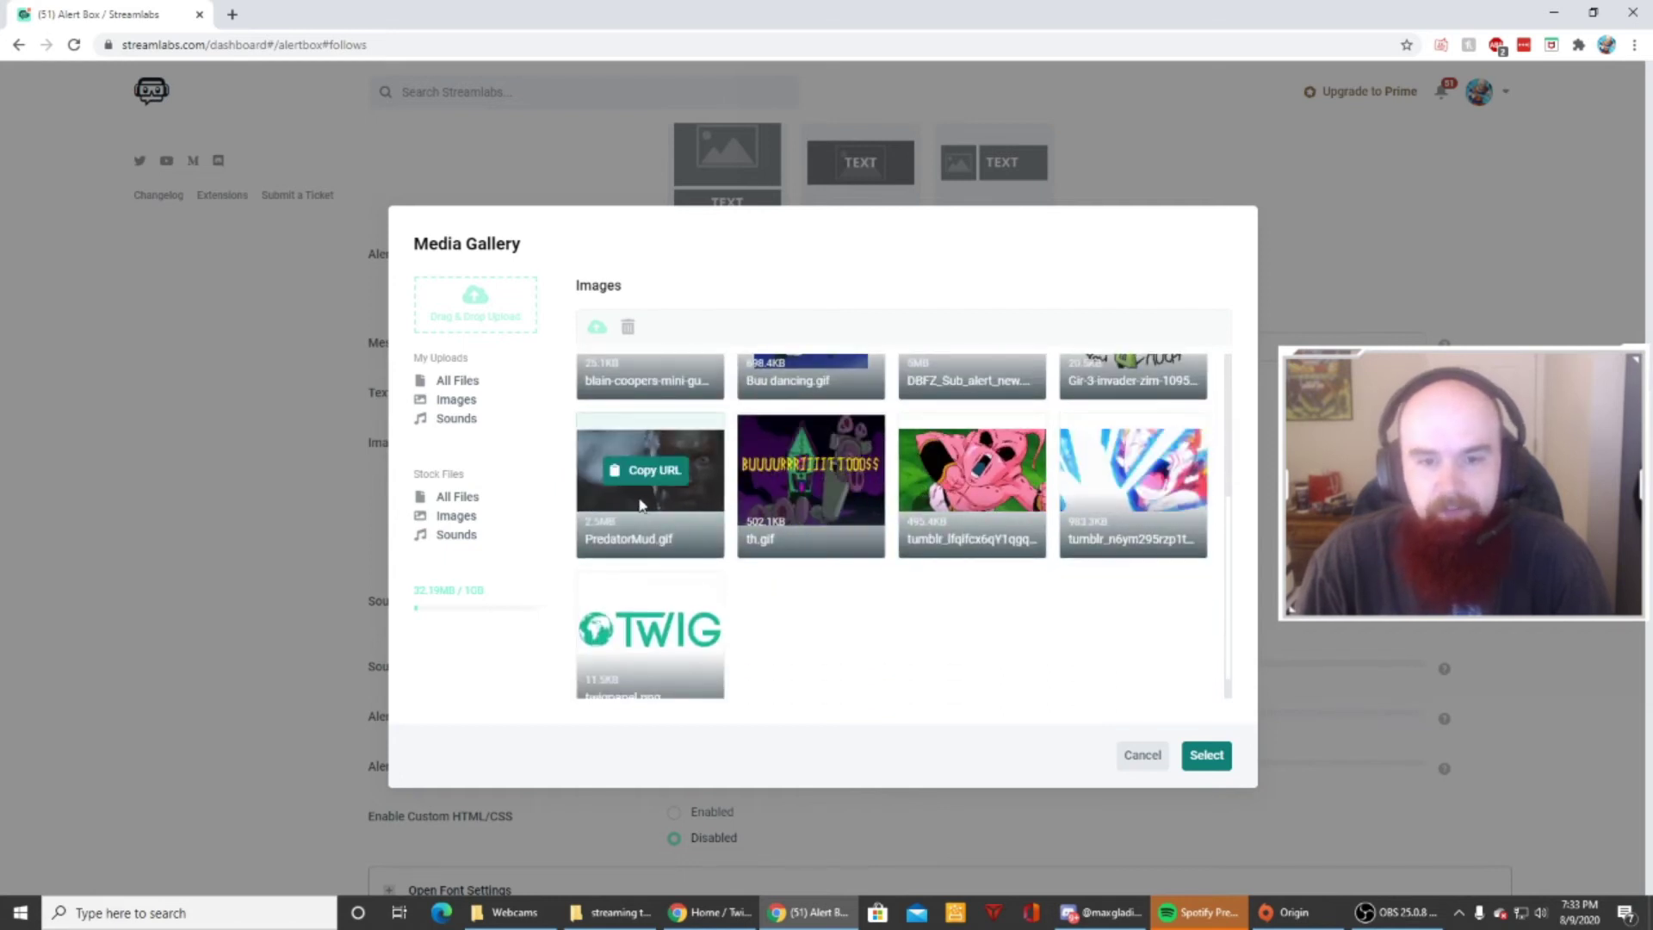
pyautogui.scroll(1, 697, 551)
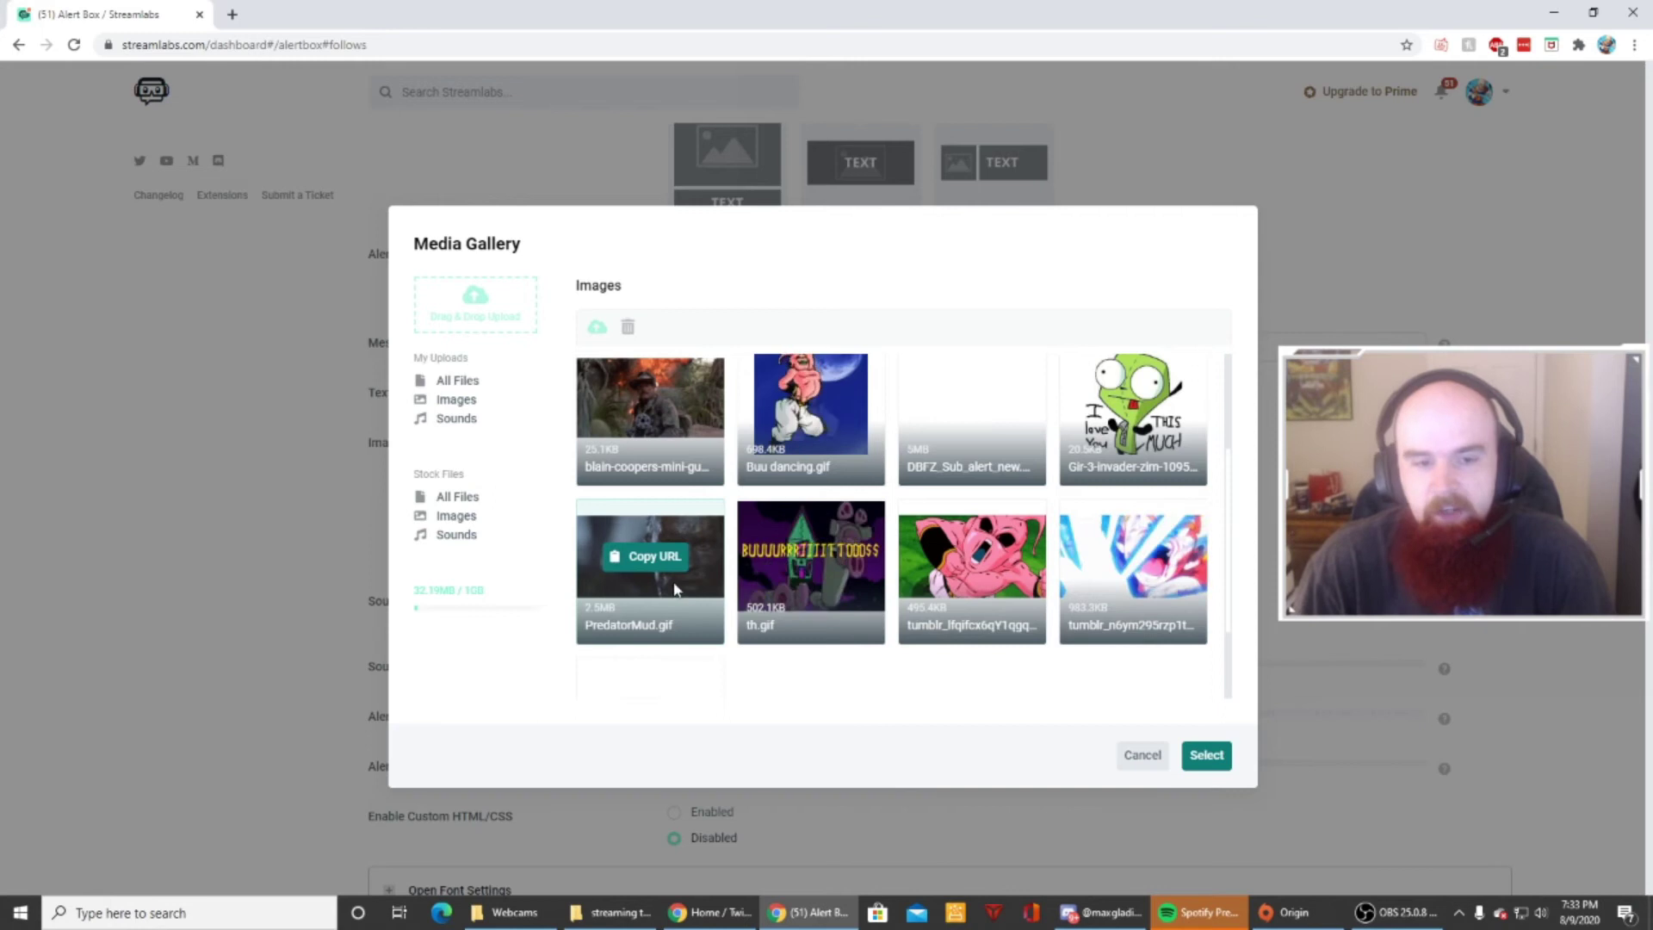
pyautogui.scroll(-1, 688, 594)
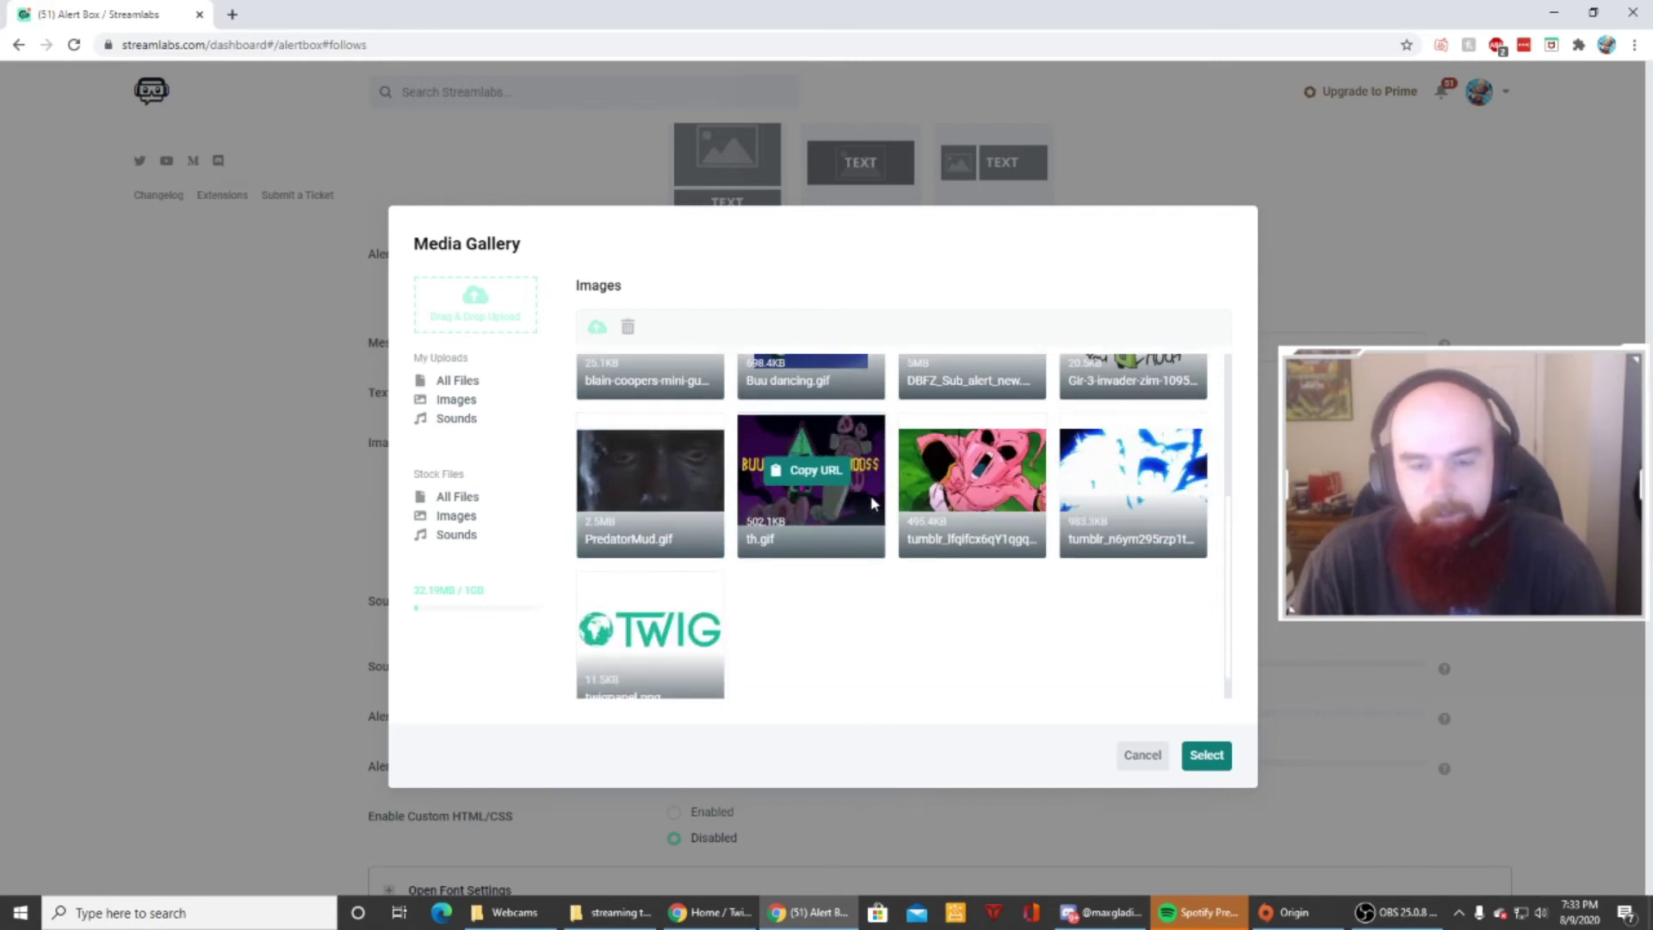
pyautogui.scroll(1, 1026, 499)
pyautogui.scroll(1, 1025, 495)
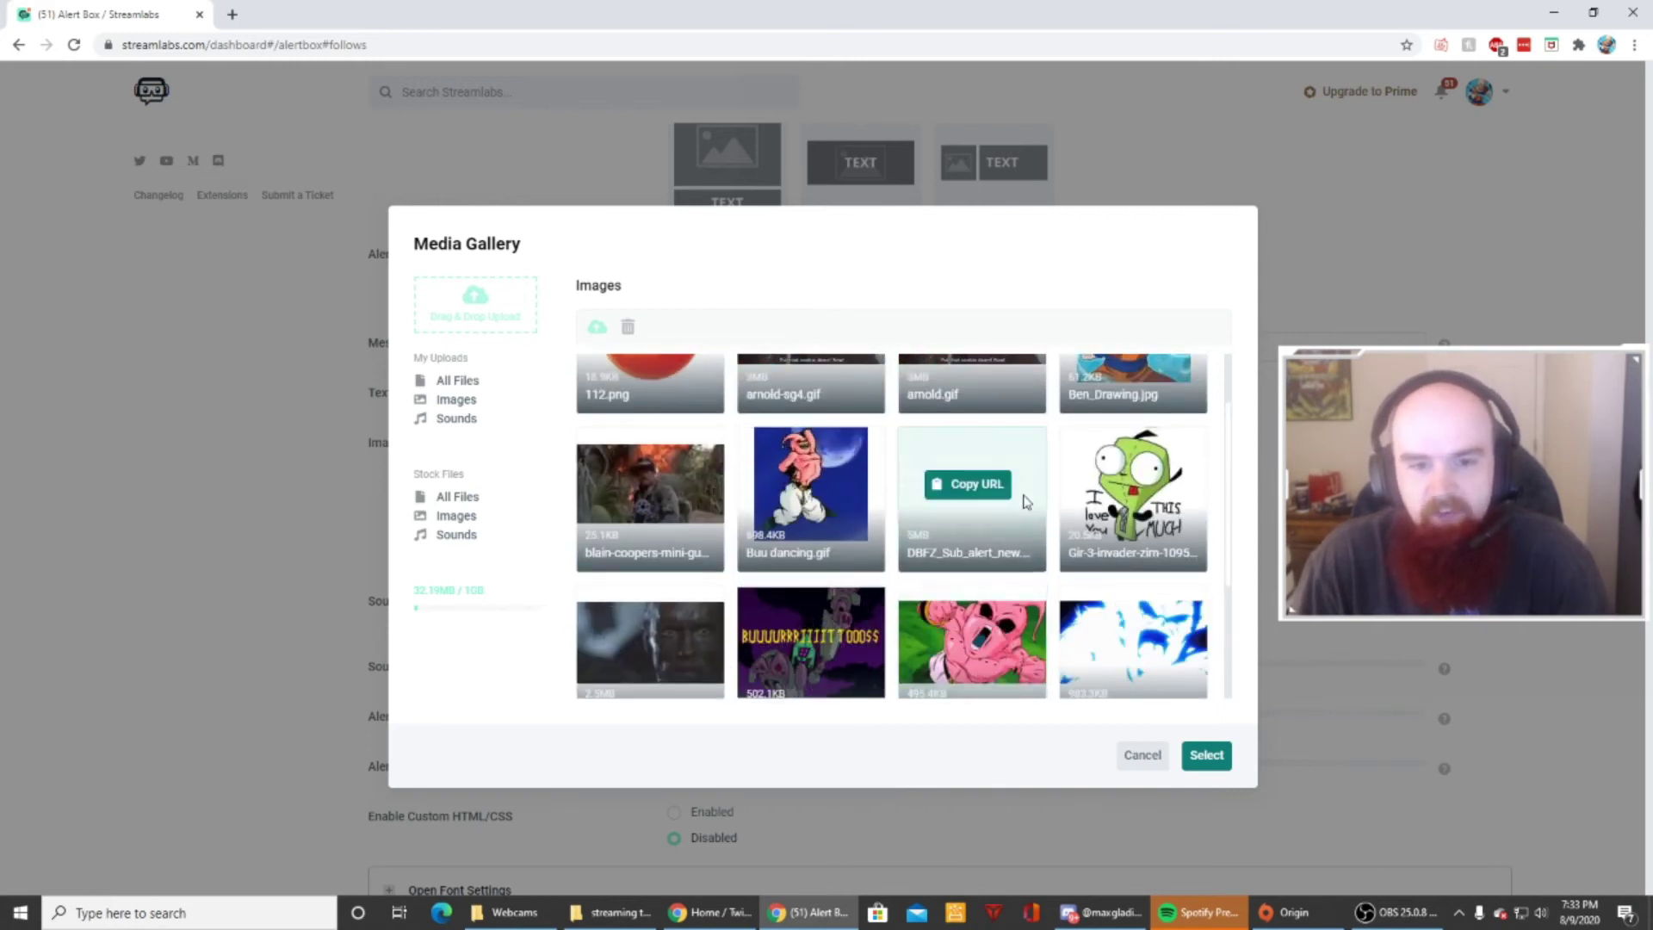
pyautogui.scroll(1, 1020, 500)
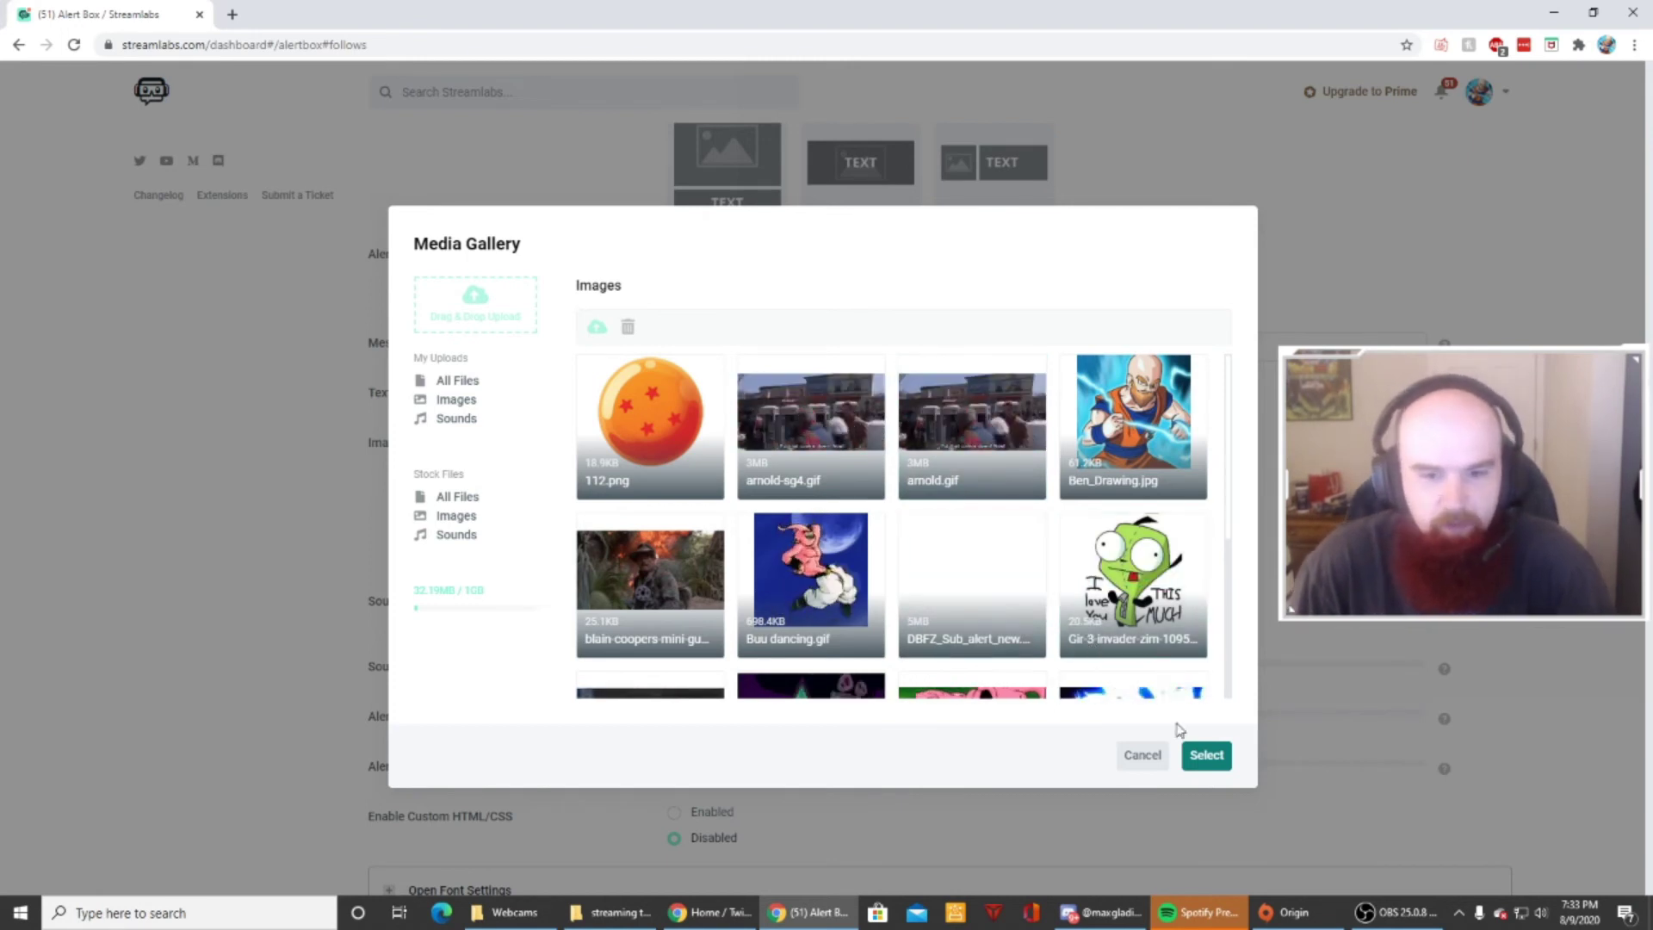
pyautogui.click(1144, 758)
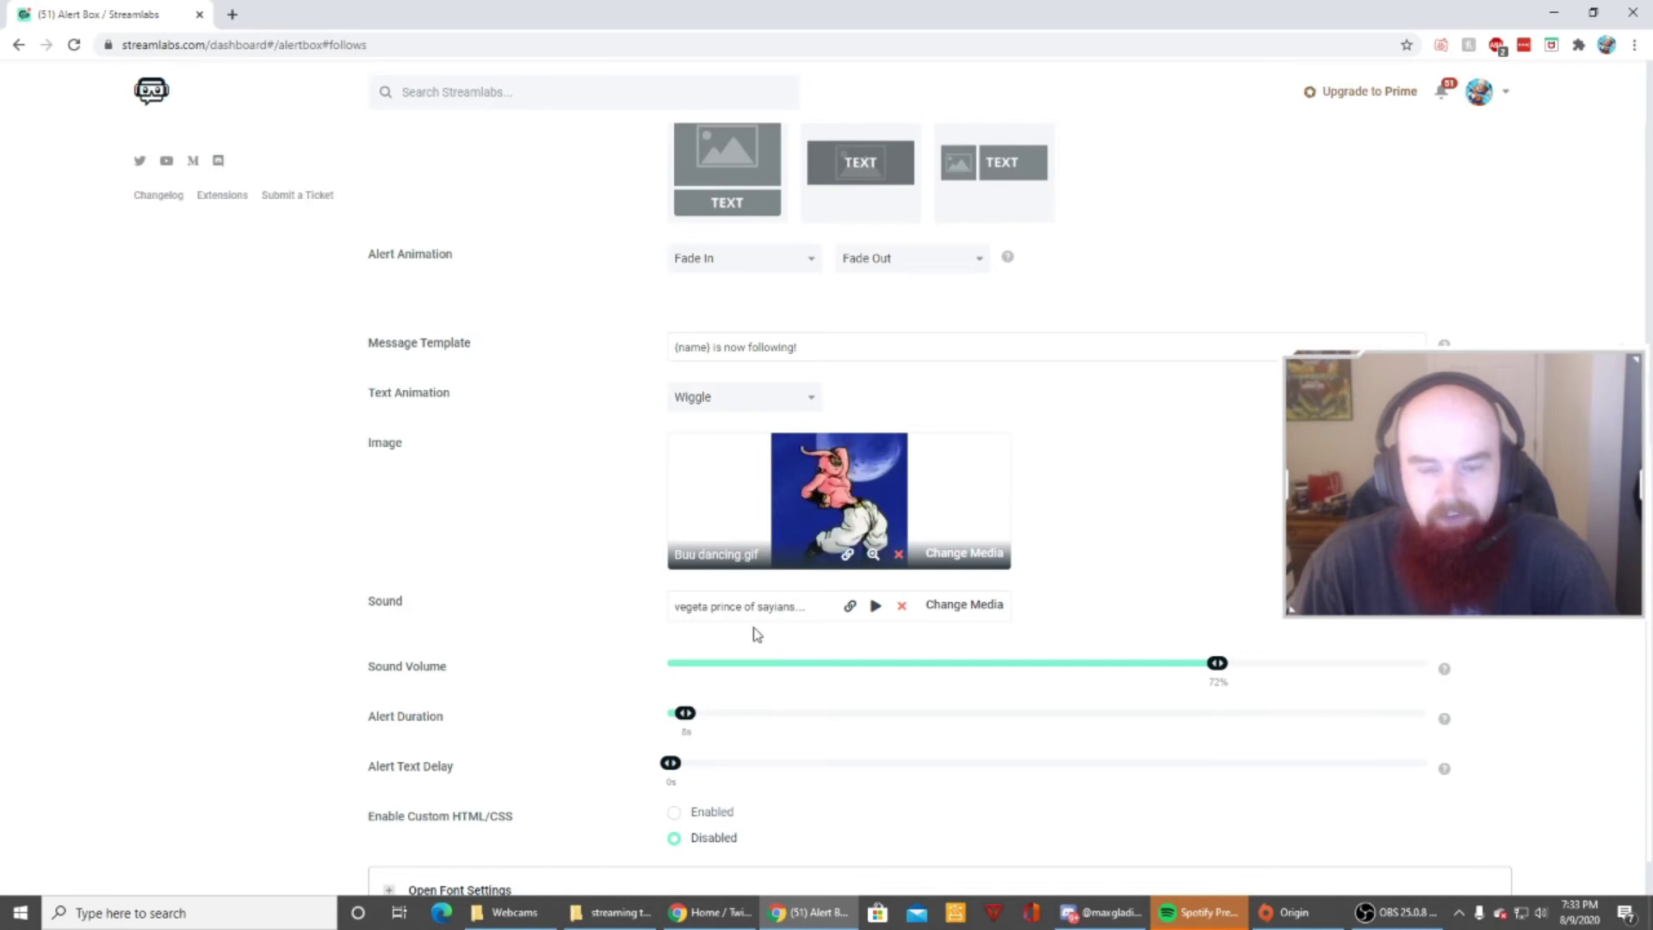
# Look through the follow alert's sound gallery and remaining settings without changes, and close the Streamlabs tab to return to OBS
pyautogui.click(943, 605)
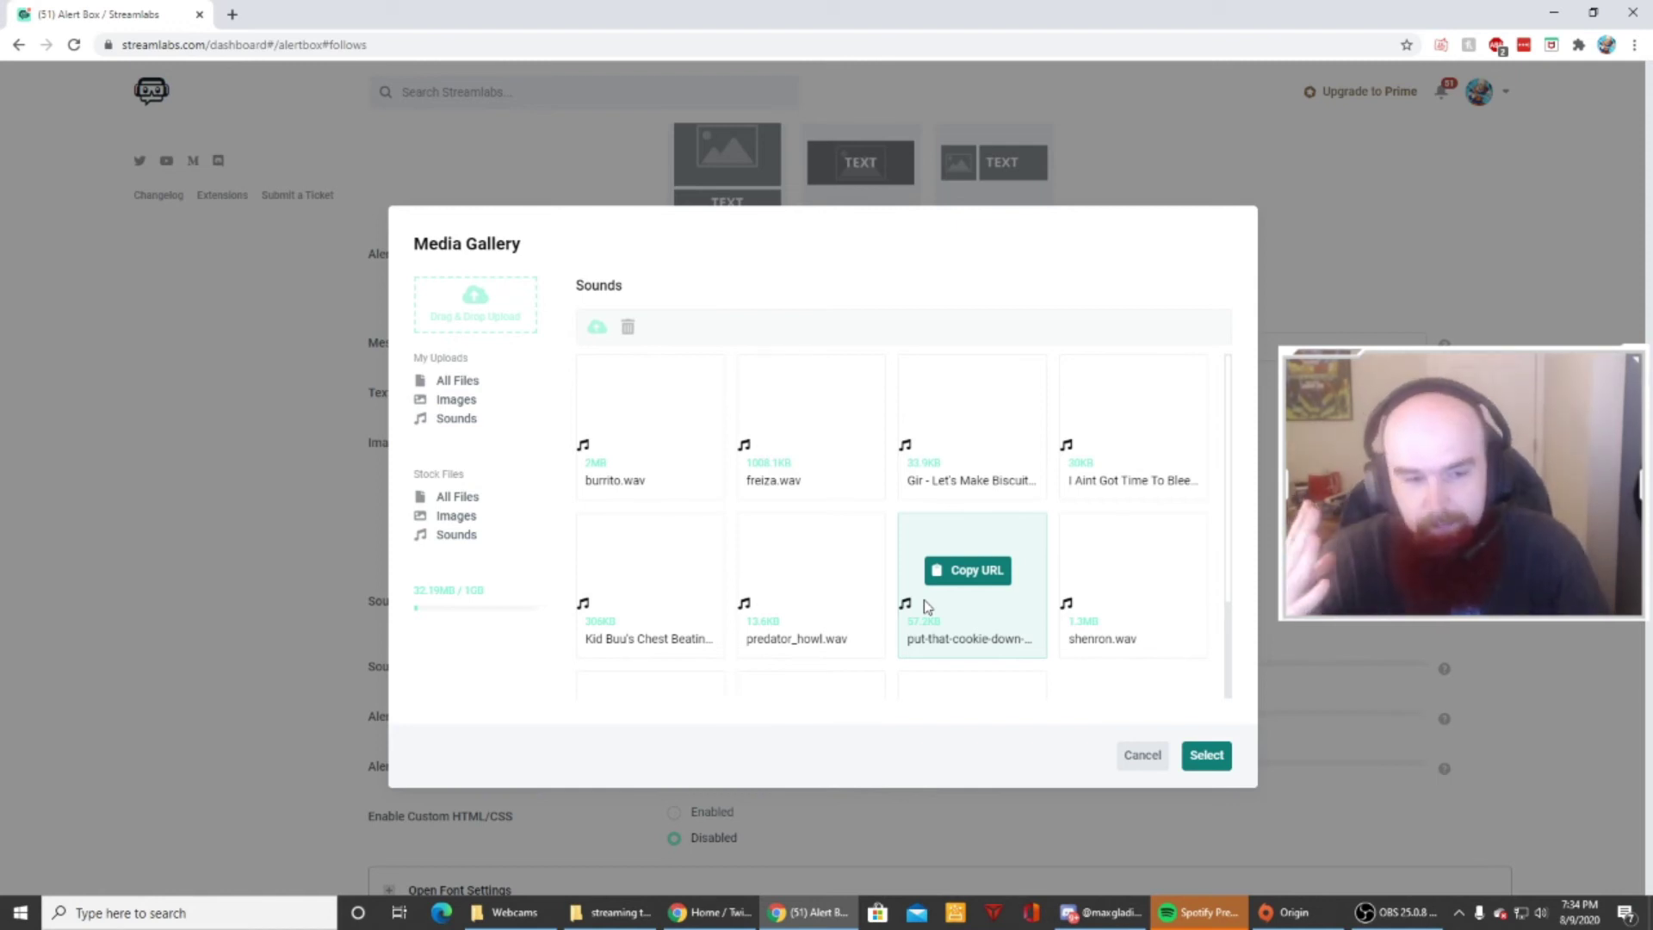
pyautogui.click(1134, 758)
pyautogui.scroll(-2, 774, 718)
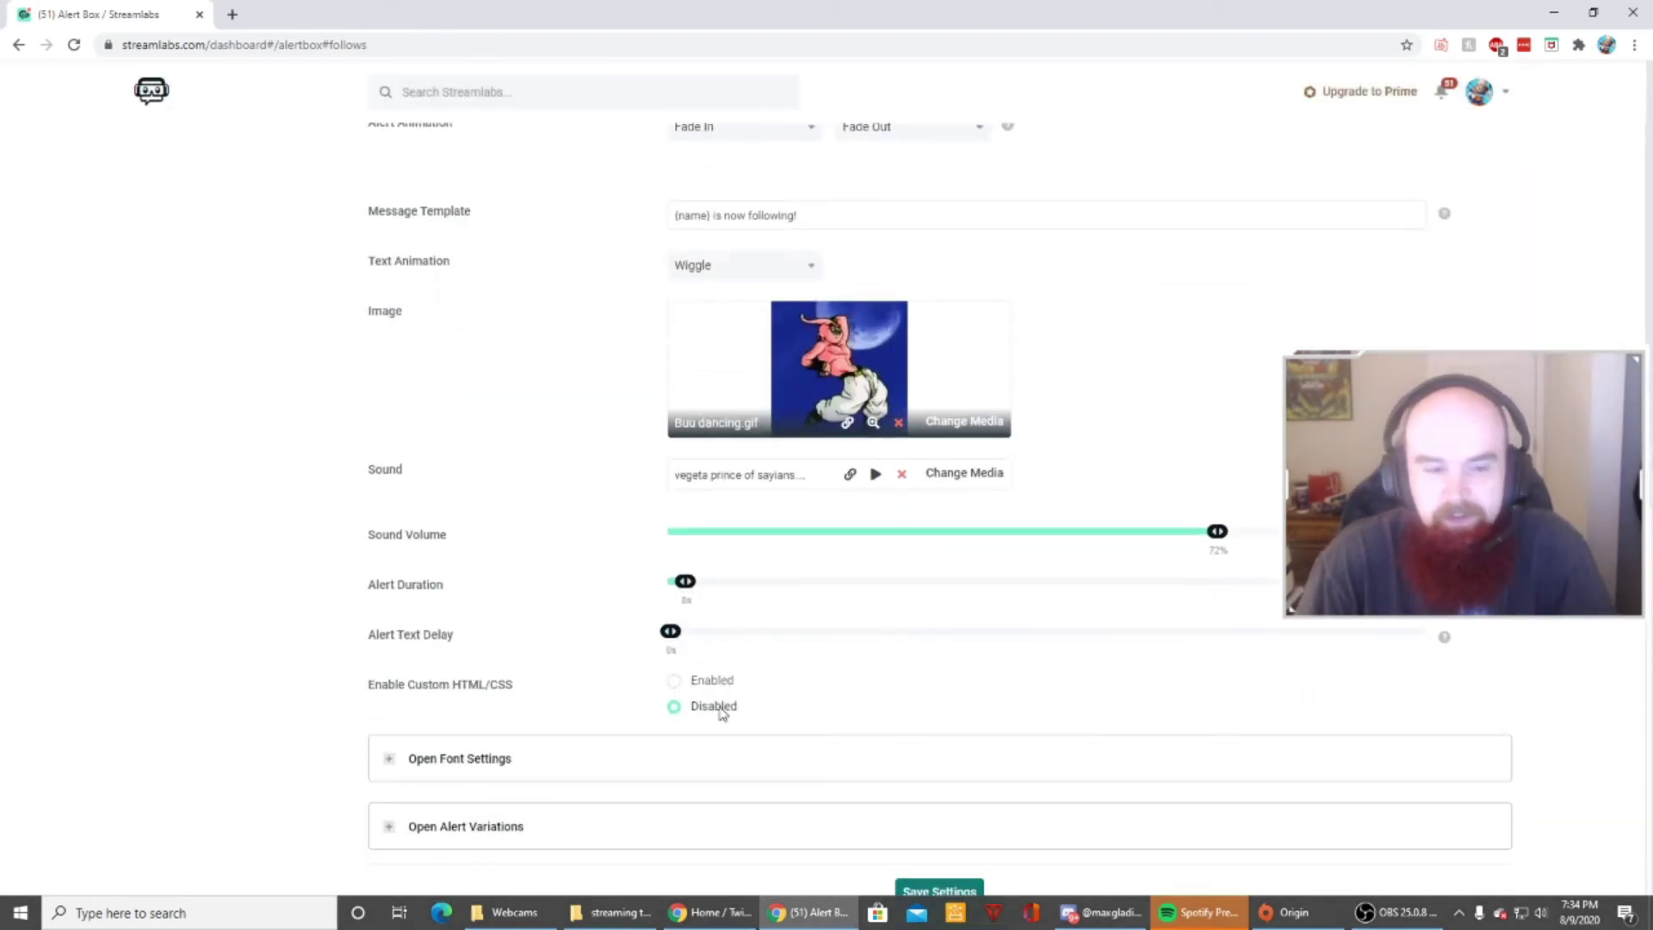
pyautogui.scroll(4, 721, 706)
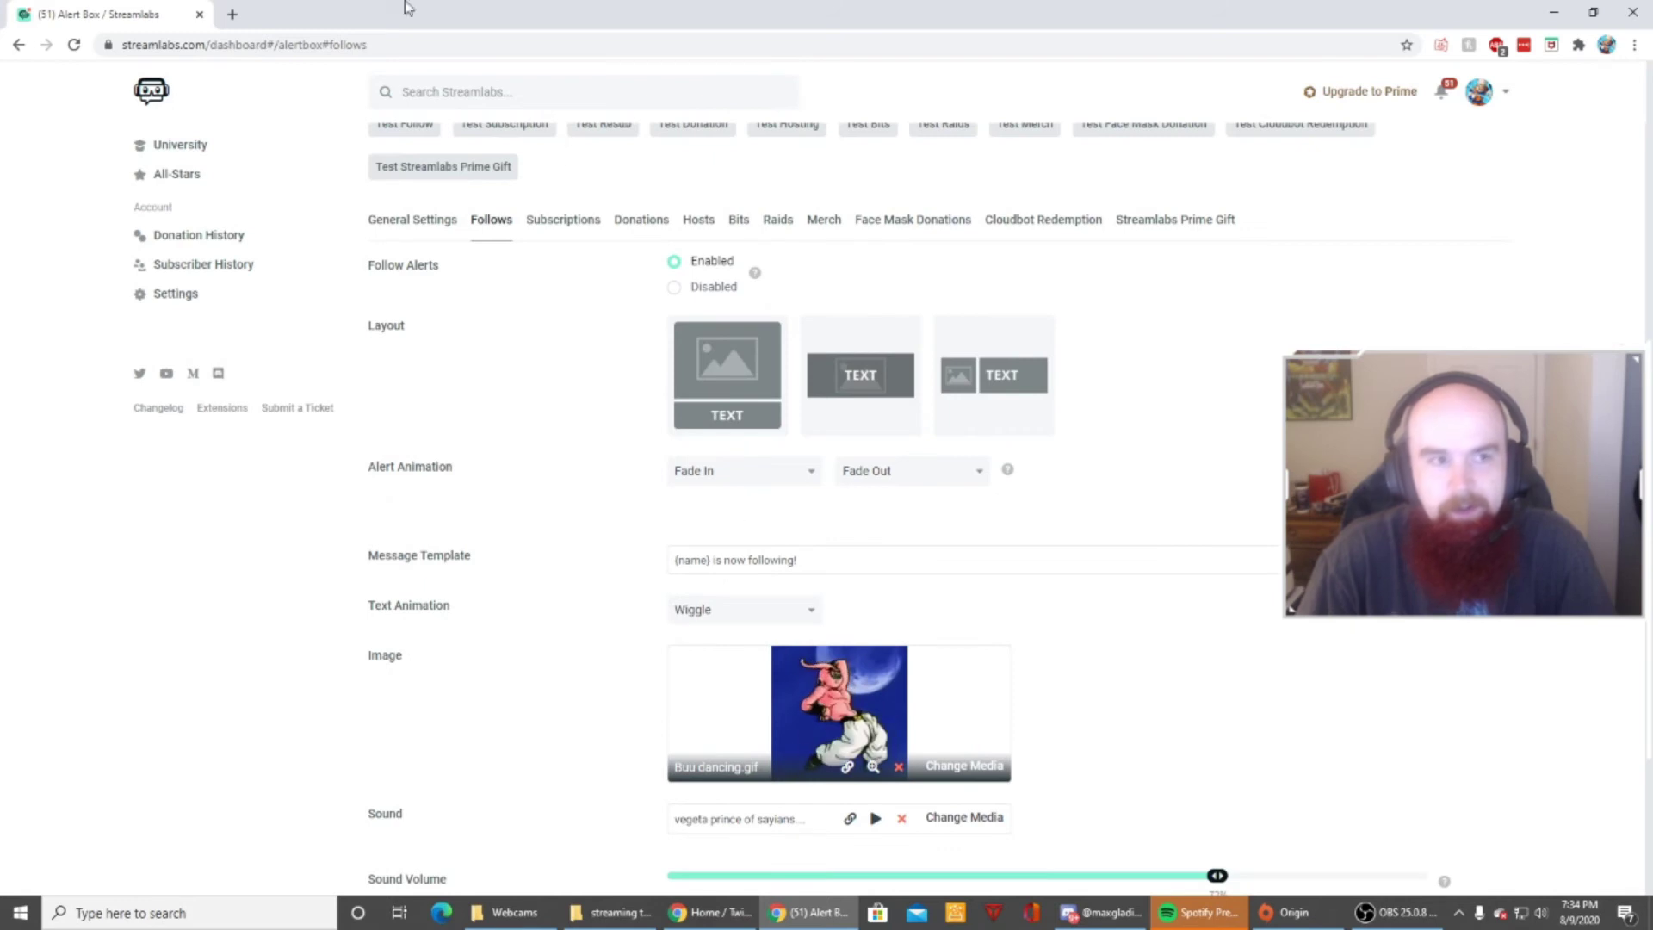
pyautogui.click(199, 15)
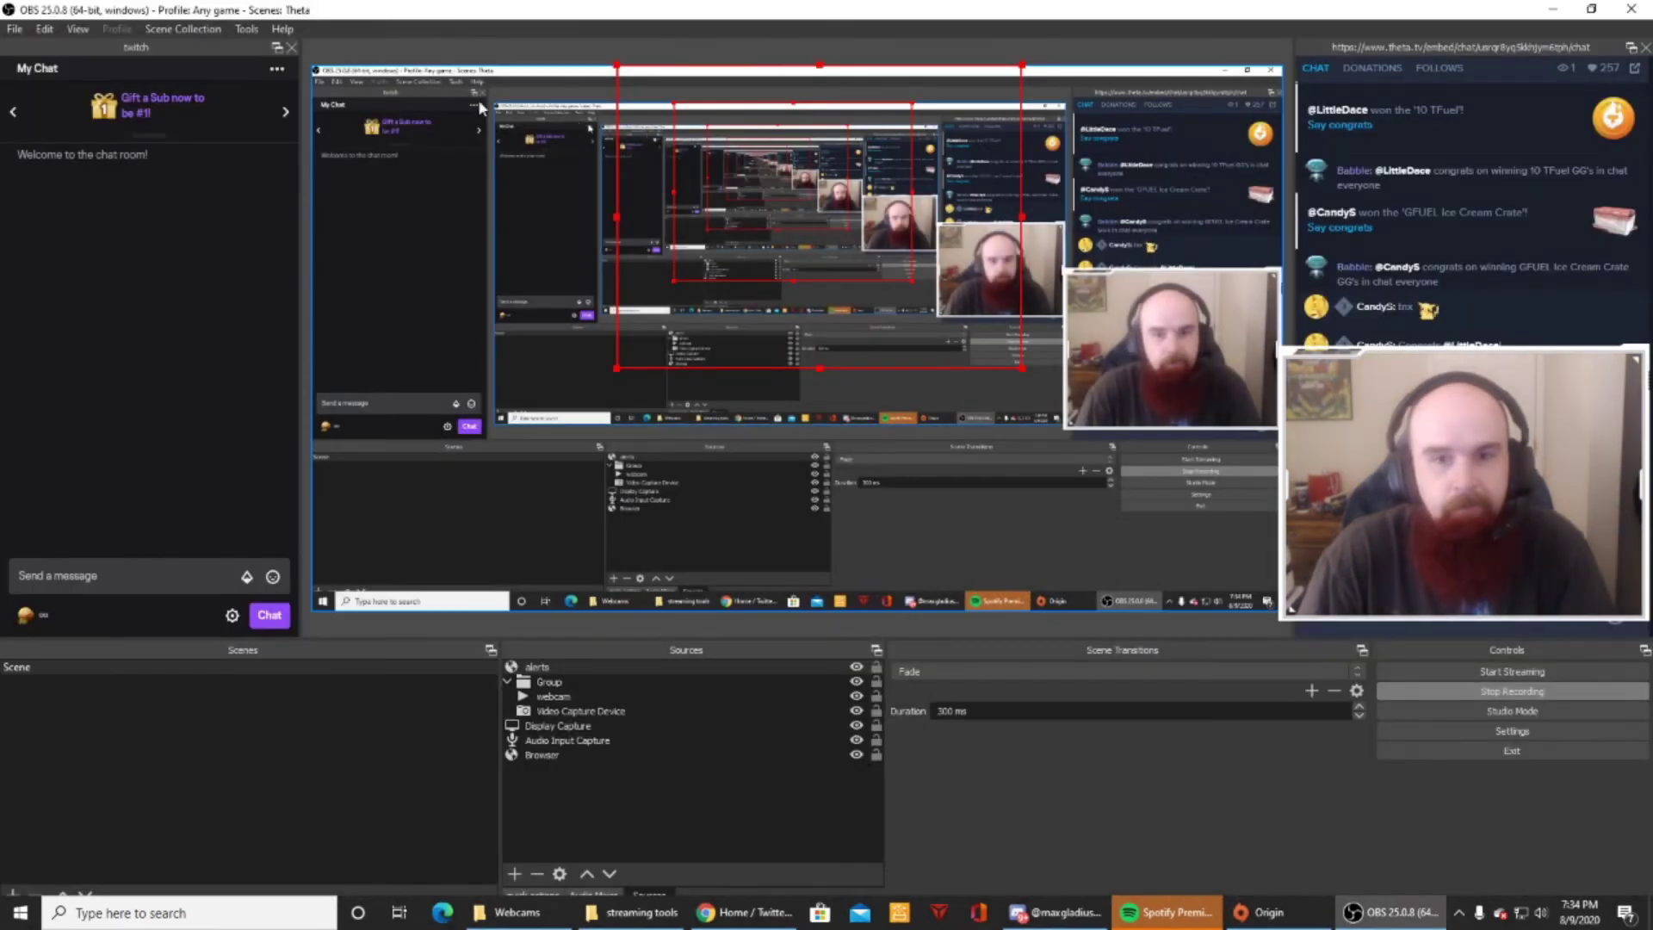